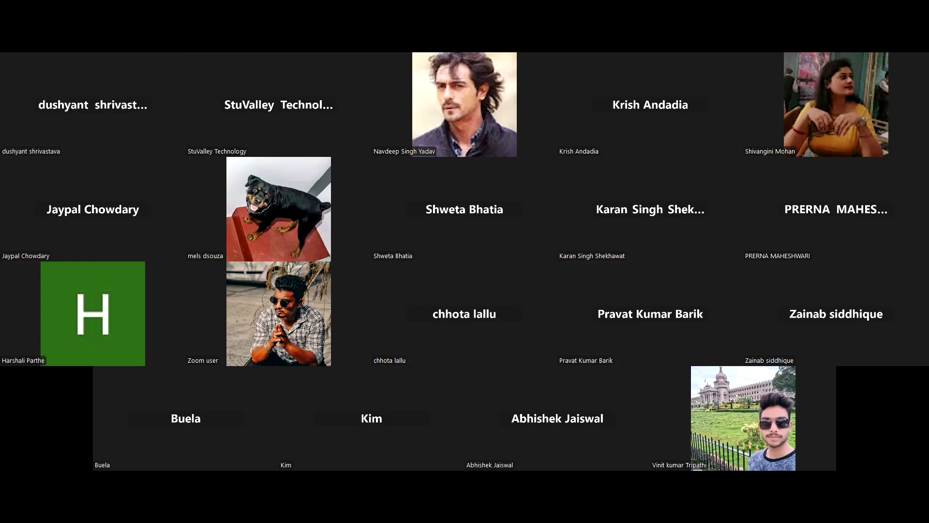
Switch to the browser and load stuintern.com in a new tab.
key(alt+Tab)
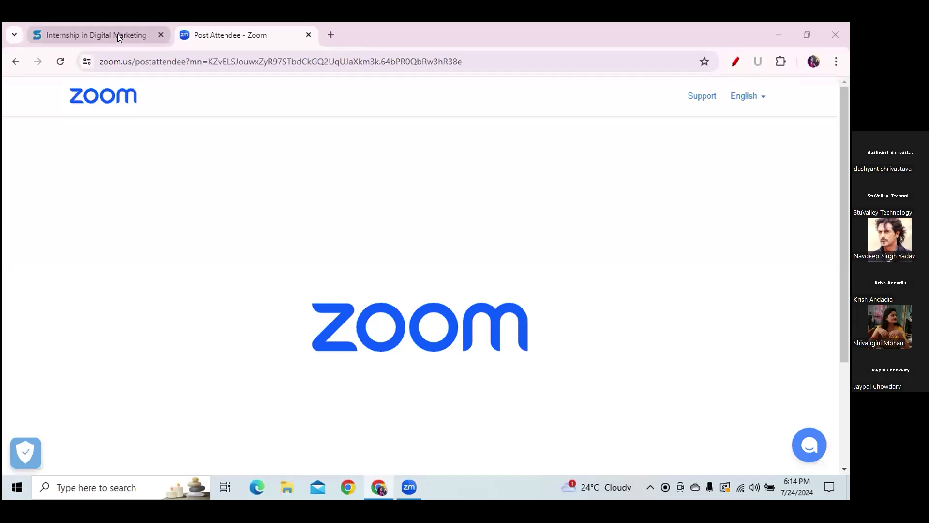
click(116, 32)
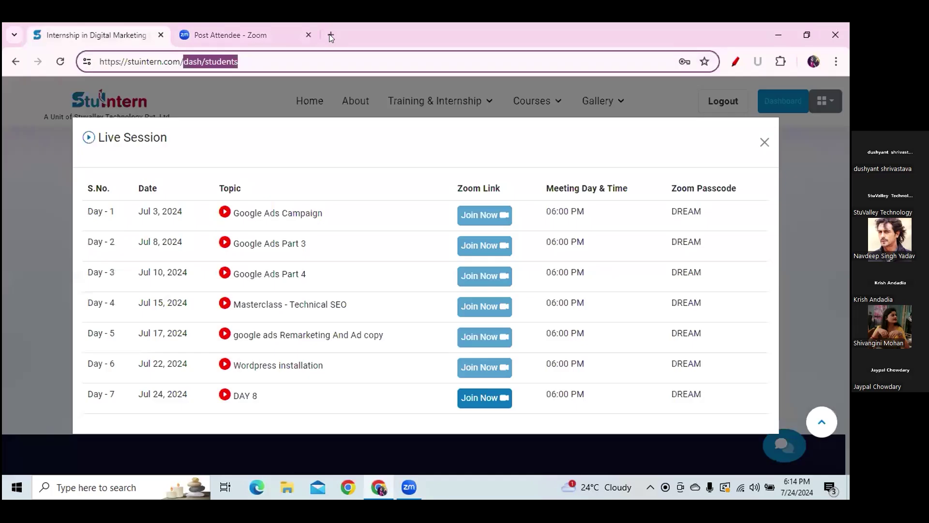
click(328, 35)
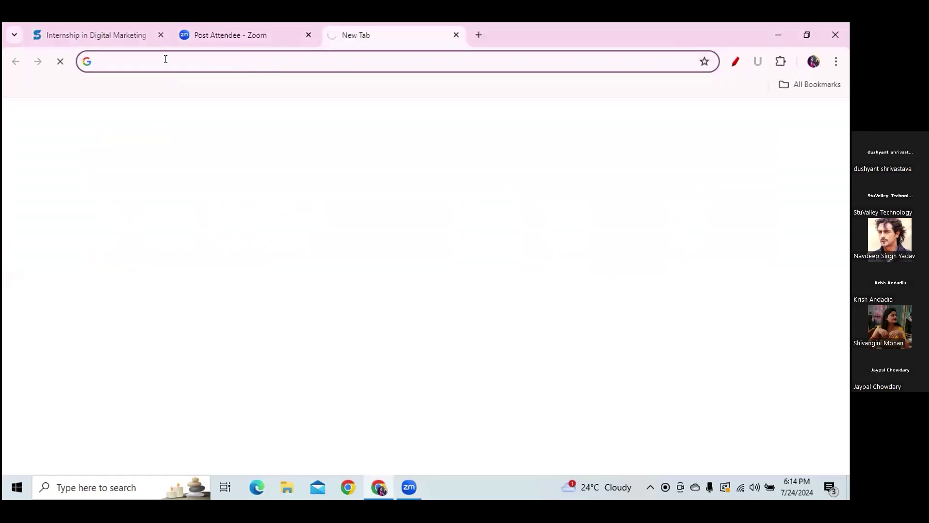
click(159, 58)
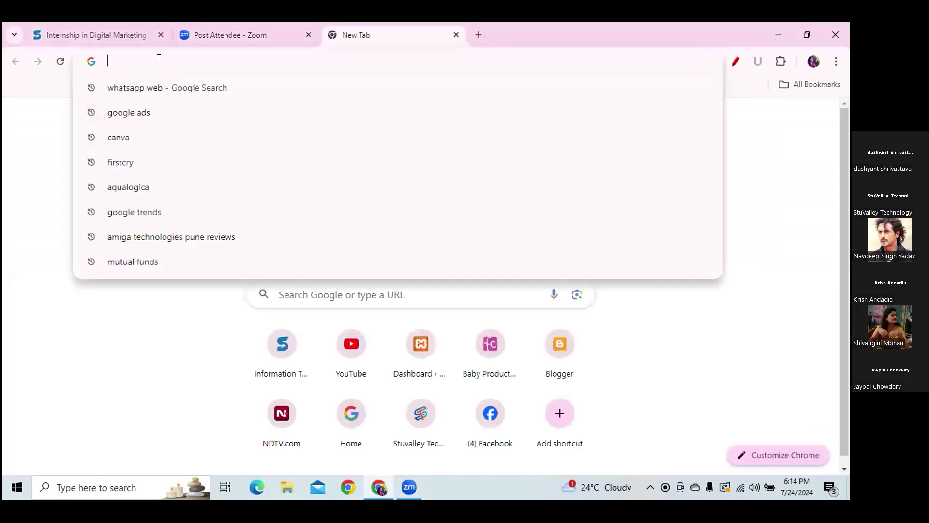
text(stuintern.com)
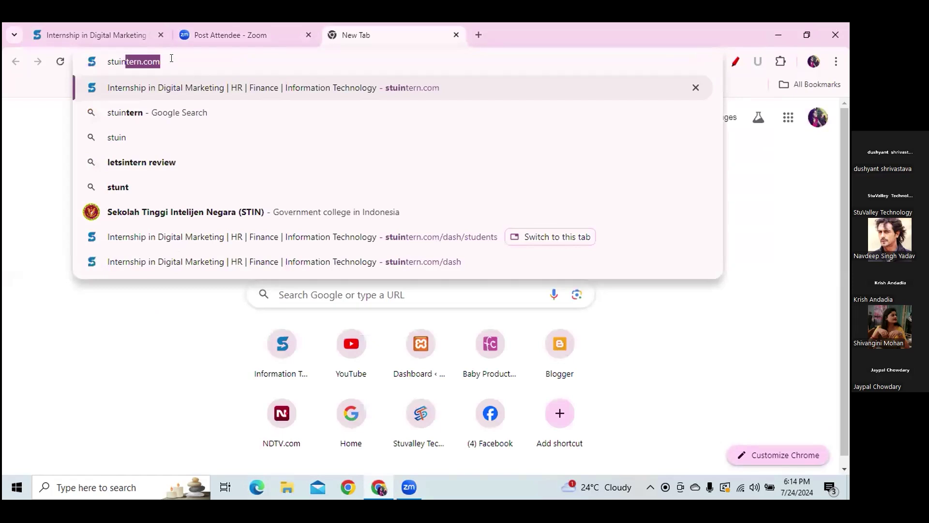
key(Right)
drag(145, 58, 104, 66)
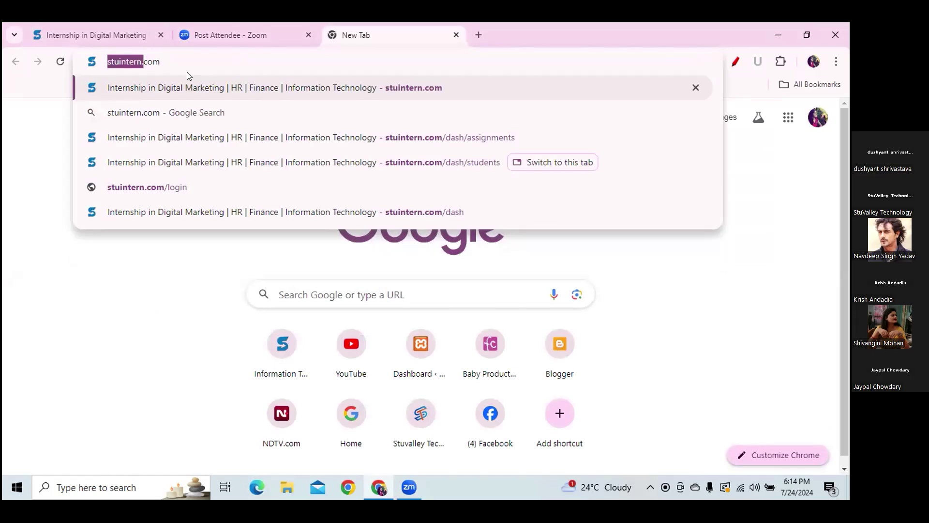
key(shift+End)
key(ctrl+a)
key(Return)
double_click(194, 59)
click(197, 60)
drag(197, 59, 95, 70)
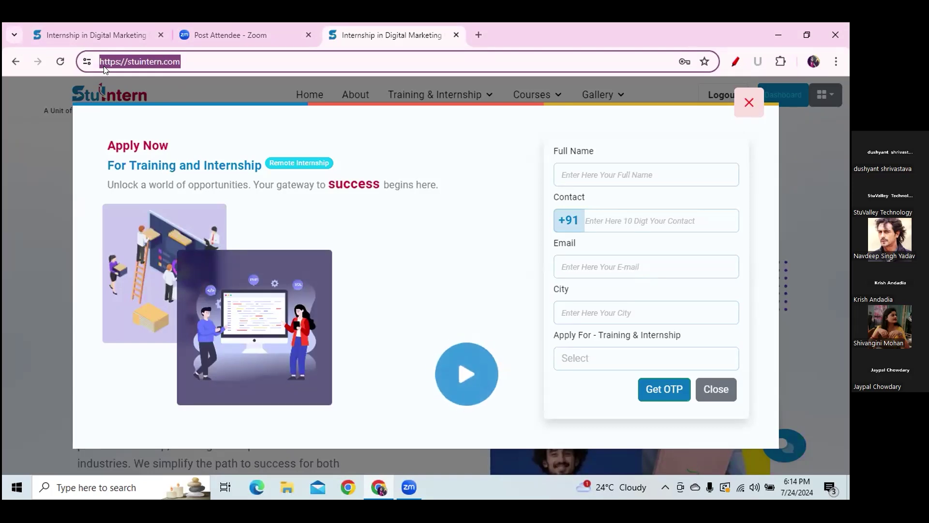
click(190, 57)
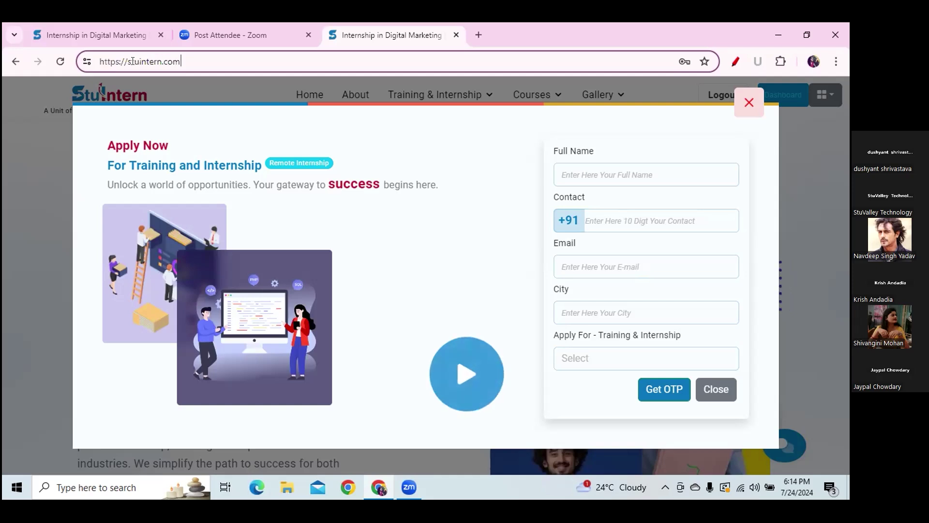
drag(127, 60, 180, 56)
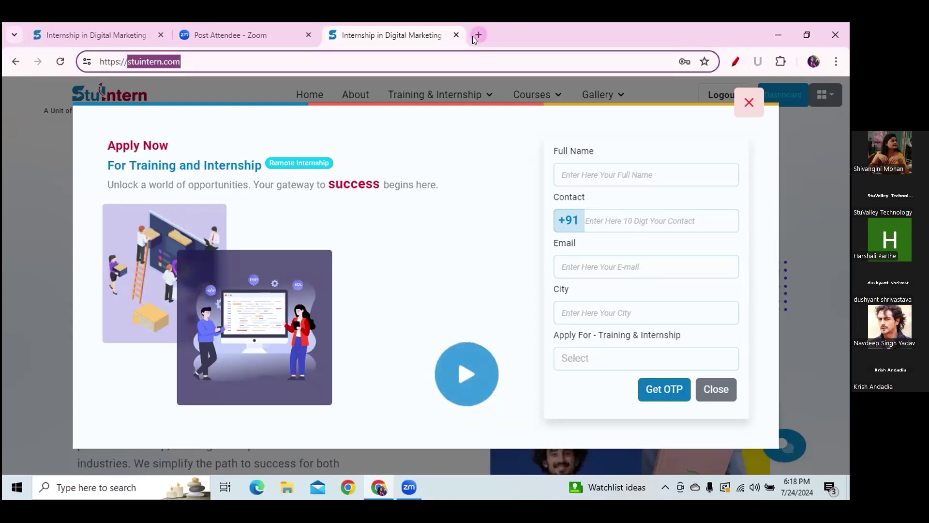
Load timesofindia.com in another new tab.
click(464, 51)
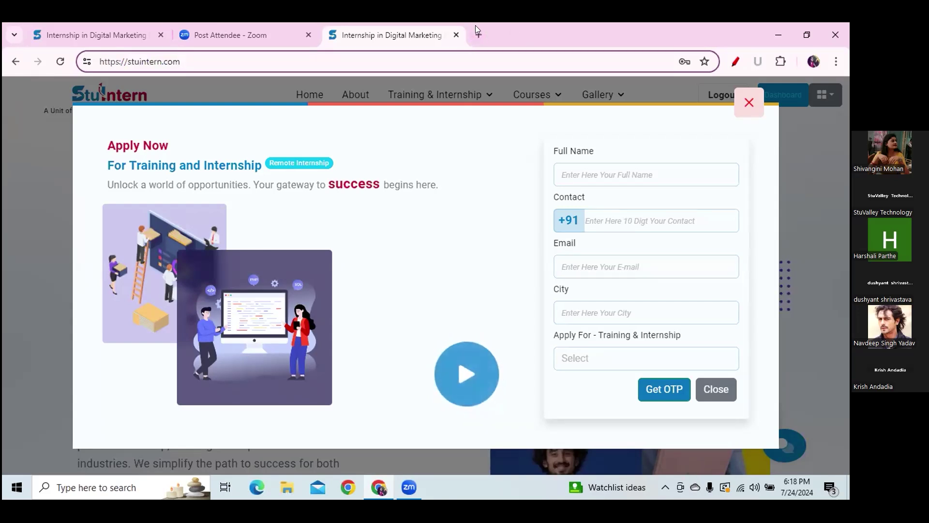
click(479, 36)
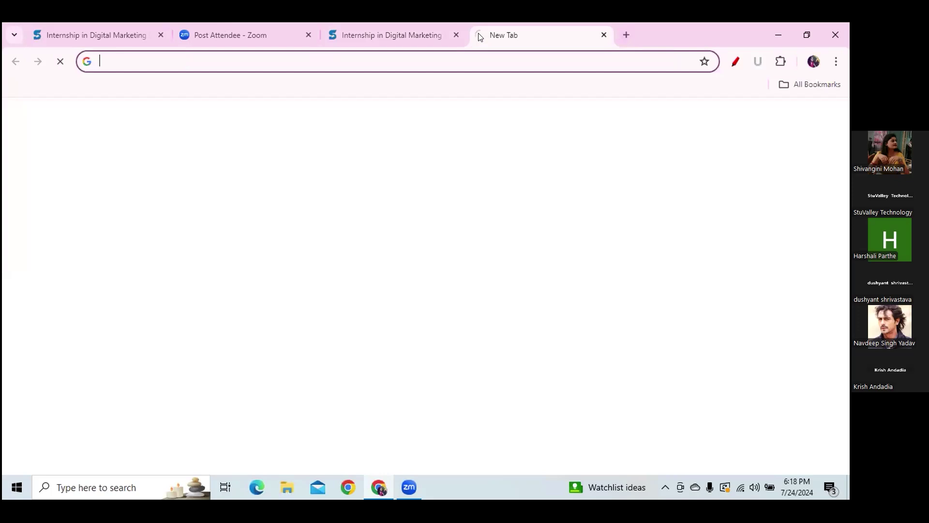
click(434, 58)
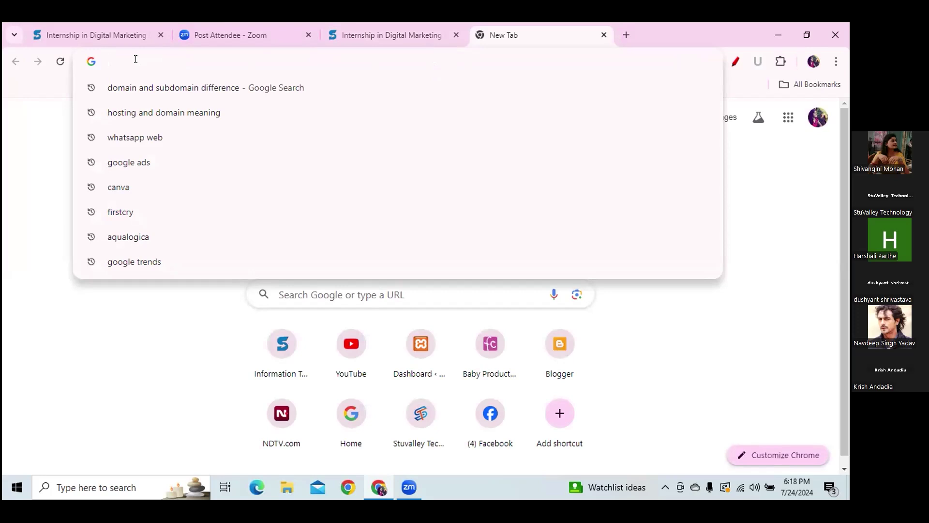
text(timesofindia)
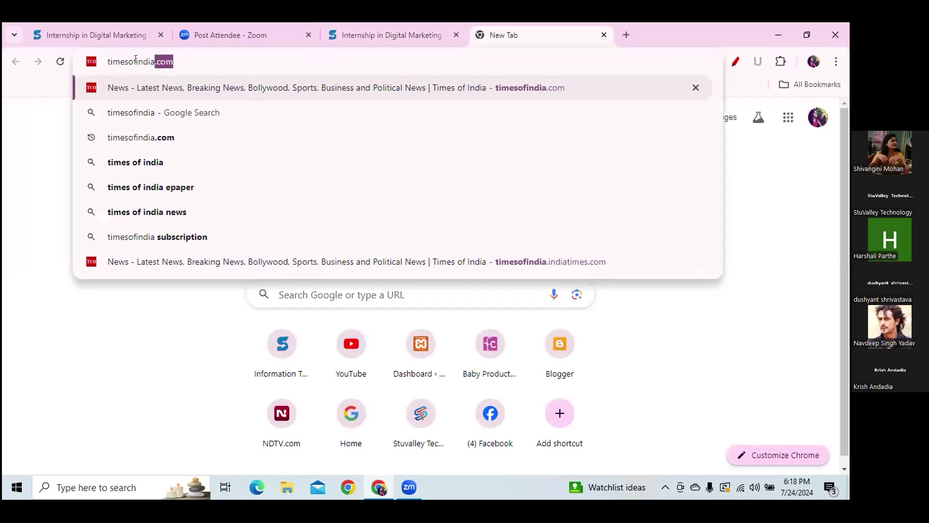
key(Return)
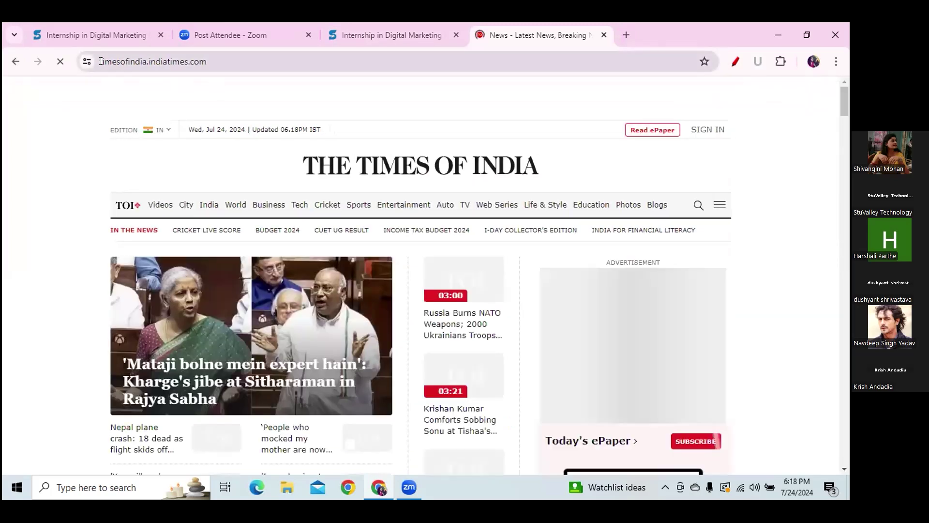
Highlight the timesofindia.indiatimes.com address to examine its subdomain, domain and extension.
drag(99, 60, 209, 57)
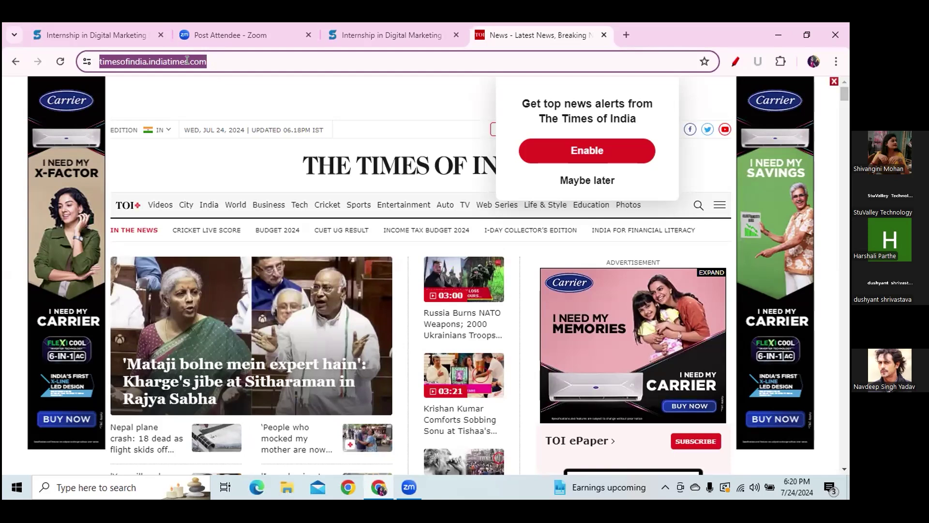
click(188, 61)
shift+click(207, 58)
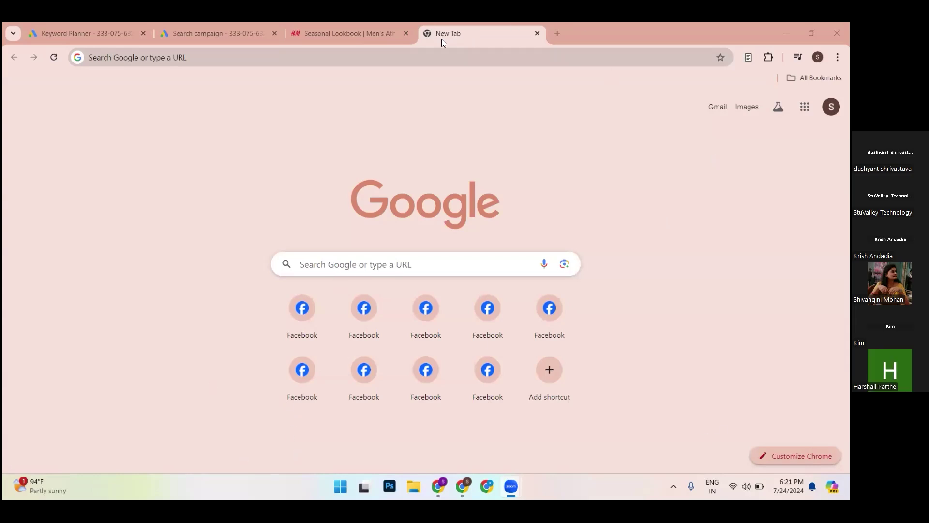
Show the Windows desktop and try to run "user account control" from the Run dialog.
click(635, 439)
key(alt+Tab)
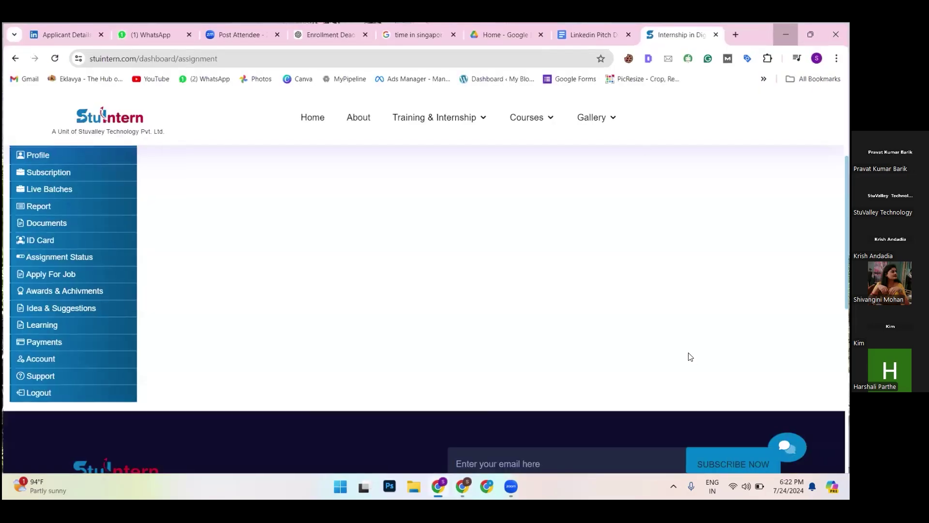
key(super+d)
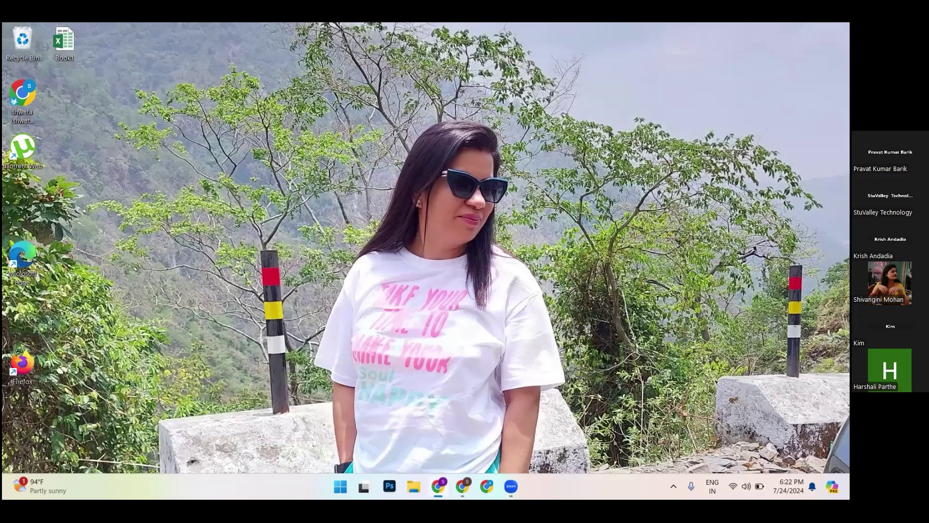
key(super+r)
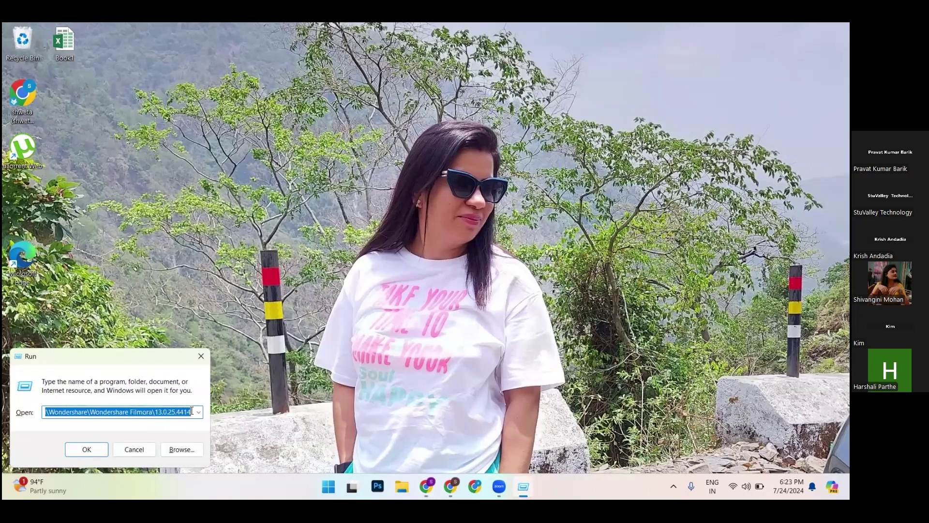
key(BackSpace)
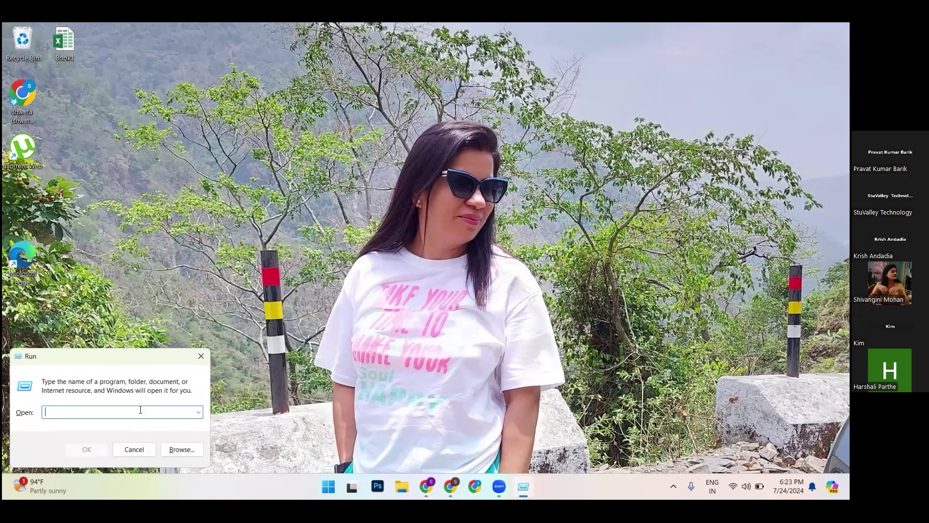
text(user account control)
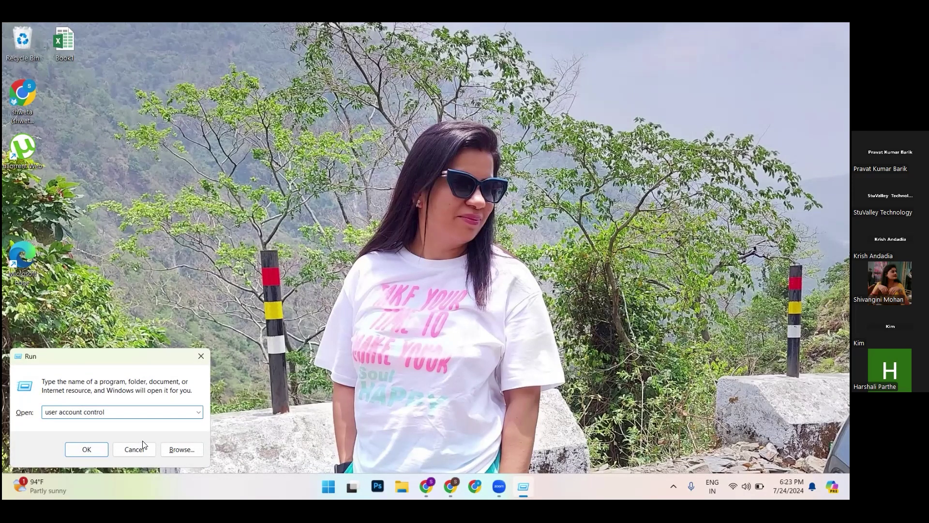
click(87, 449)
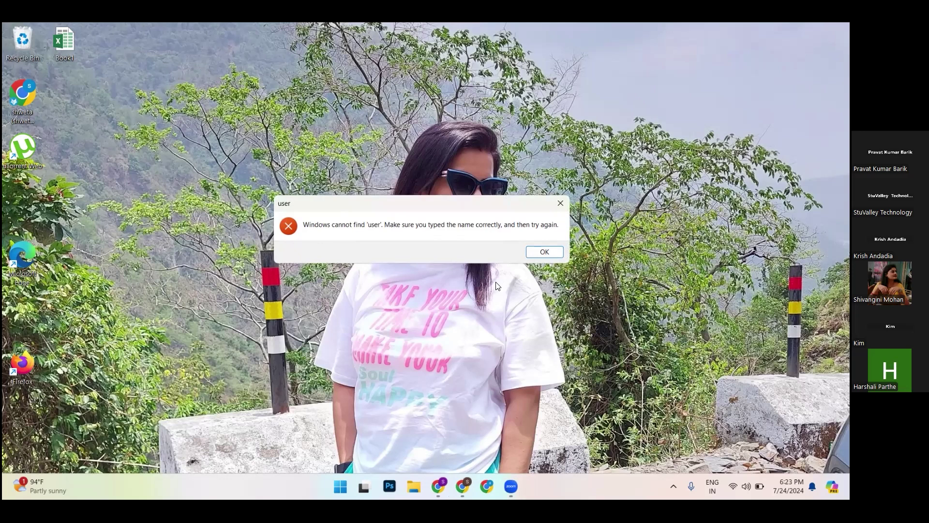
click(551, 251)
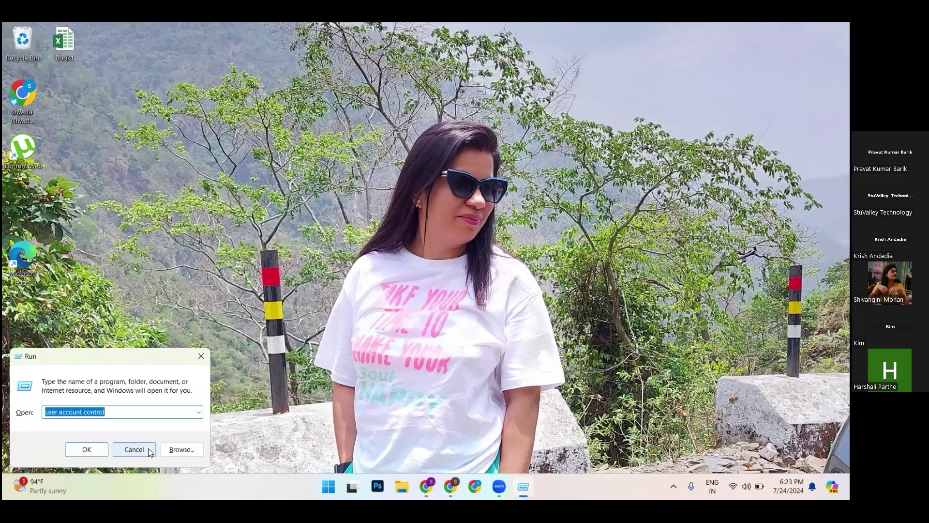
Correct the Run command to UserAccountControlSettings, without spaces, and execute it.
click(139, 415)
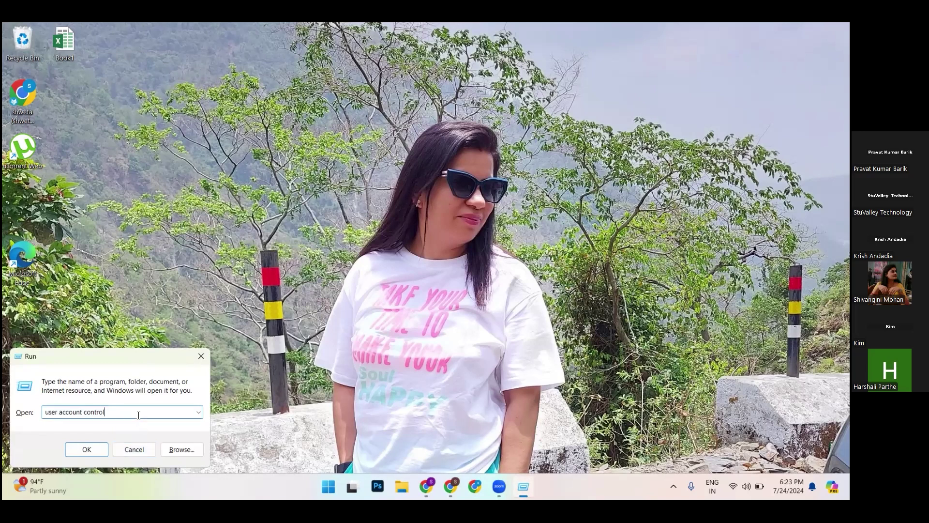
key(BackSpace)
key(BackSpace)
key(BackSpace)
key(BackSpace)
key(BackSpace)
key(BackSpace)
key(BackSpace)
key(BackSpace)
key(BackSpace)
key(BackSpace)
key(BackSpace)
key(BackSpace)
key(BackSpace)
key(BackSpace)
key(BackSpace)
text(account)
key(Delete)
text(U)
key(Delete)
text(A)
click(83, 412)
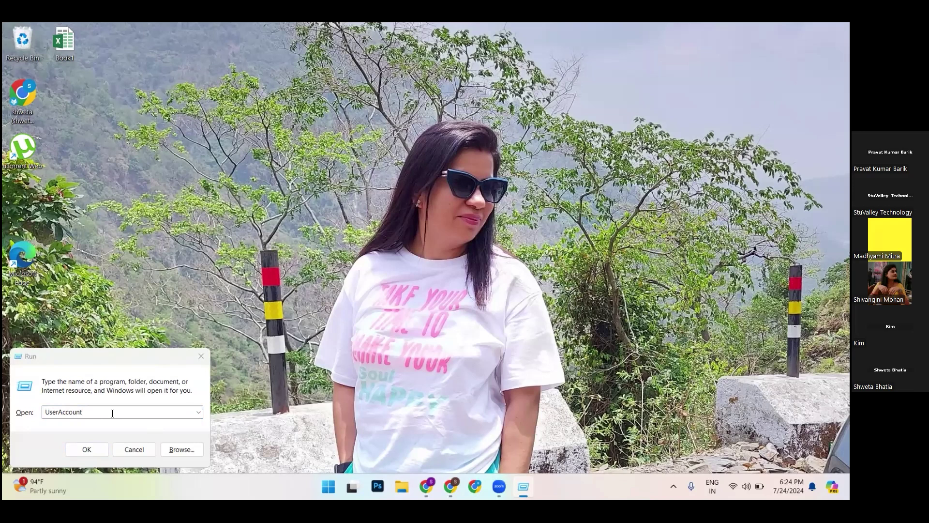
text(Control)
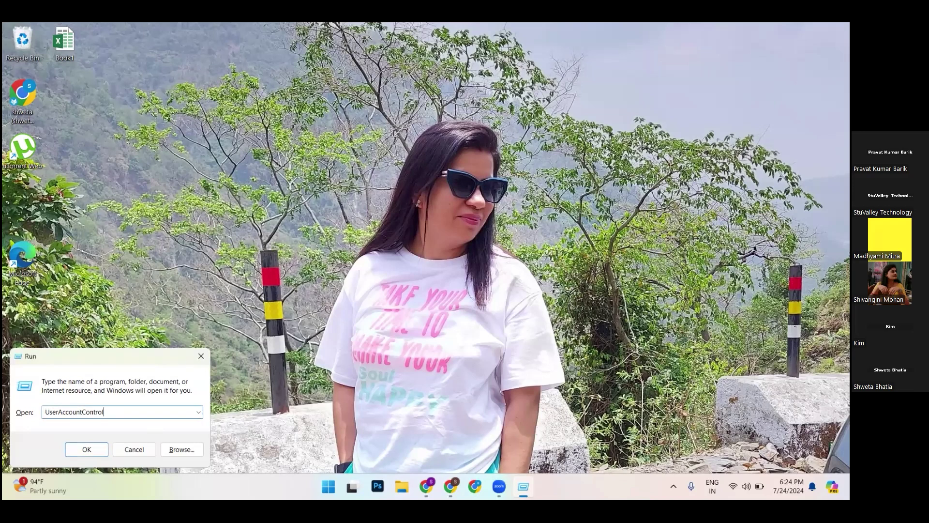
text(Settings)
key(Return)
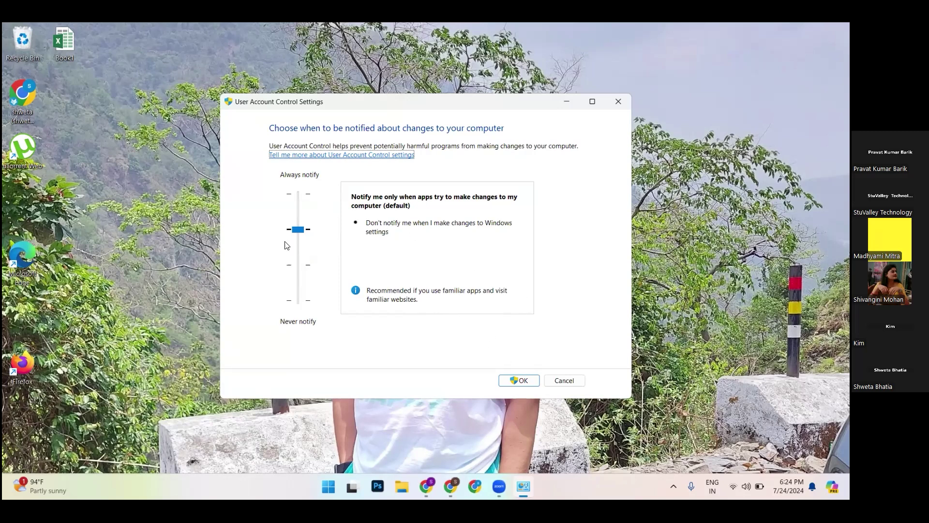
Lower the User Account Control notification level to Never notify and apply it.
drag(303, 232, 299, 311)
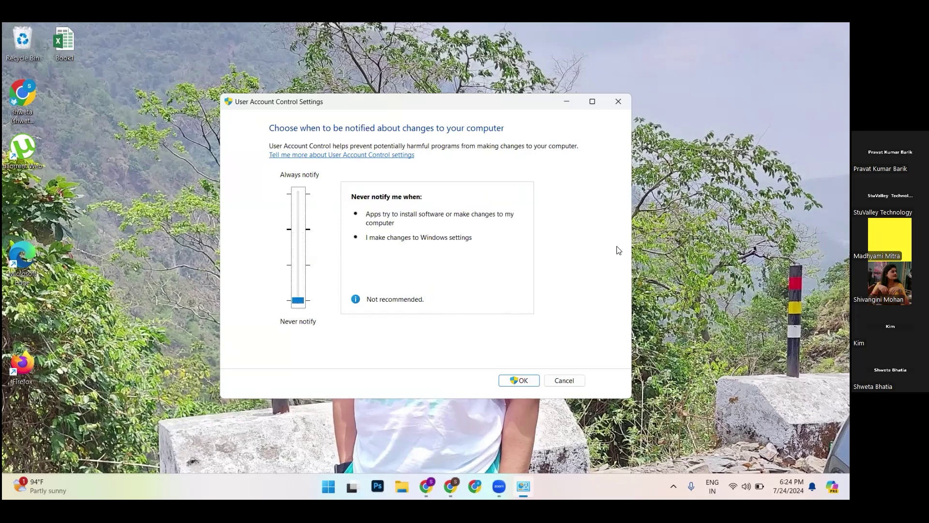
click(519, 381)
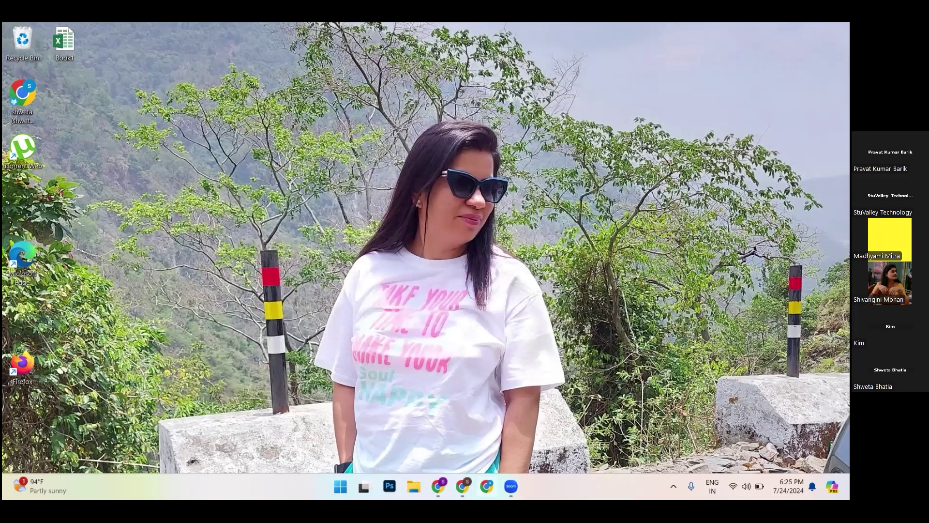
click(486, 485)
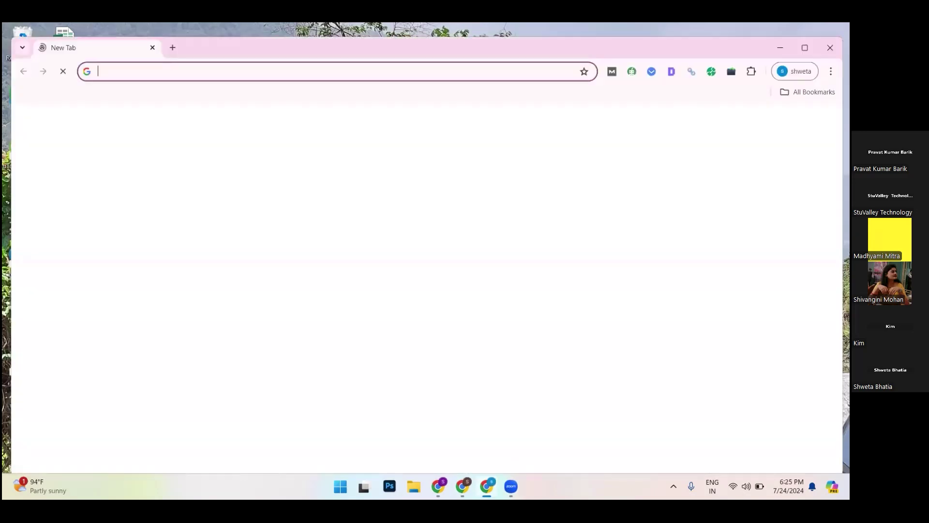
click(486, 486)
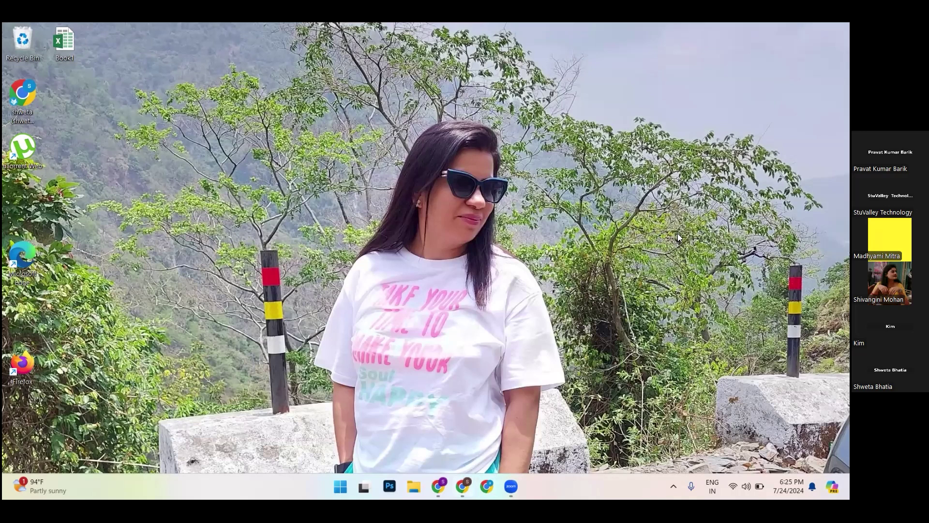
key(alt+Tab)
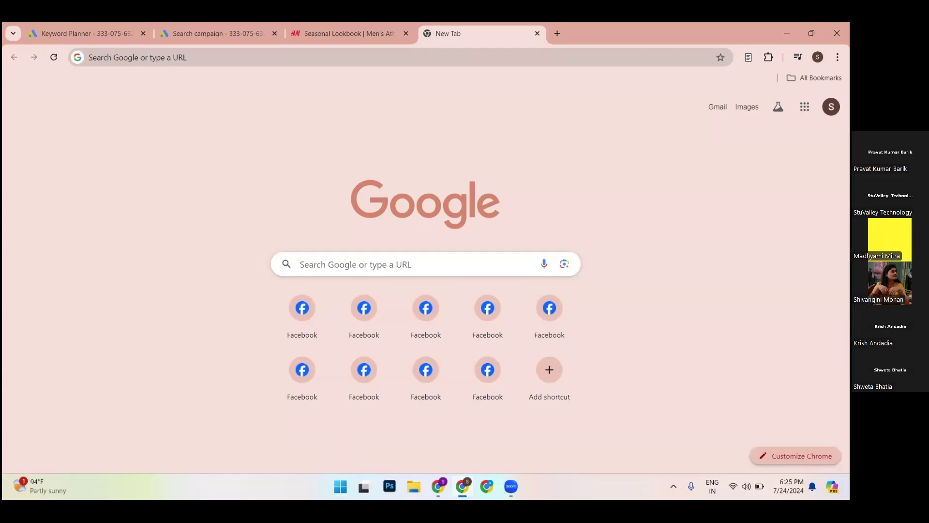
Return to the desktop and execute UserAccountControlSettings from the Run dialog again.
key(super+d)
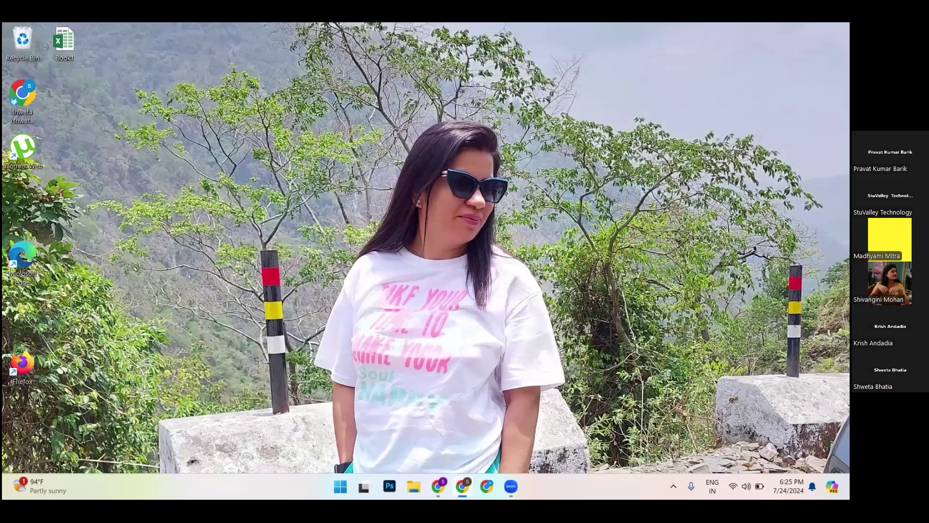
key(super+r)
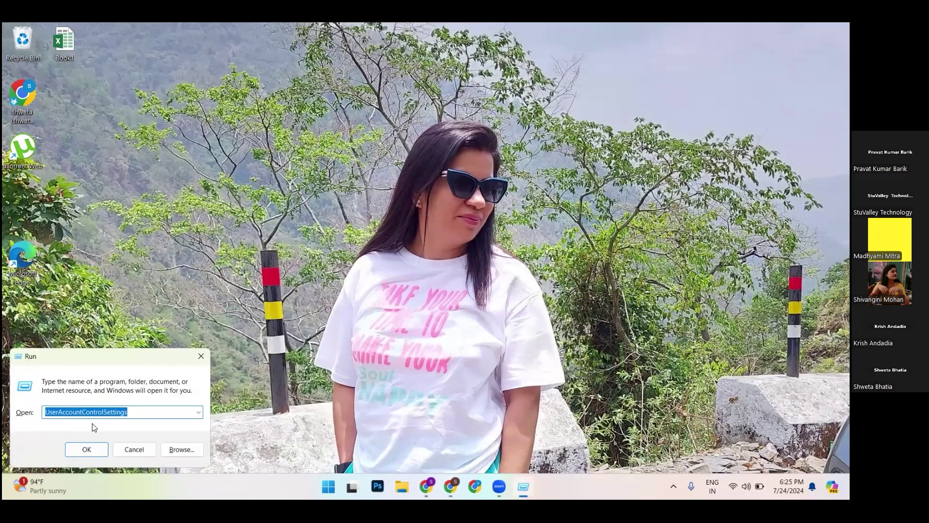
click(87, 449)
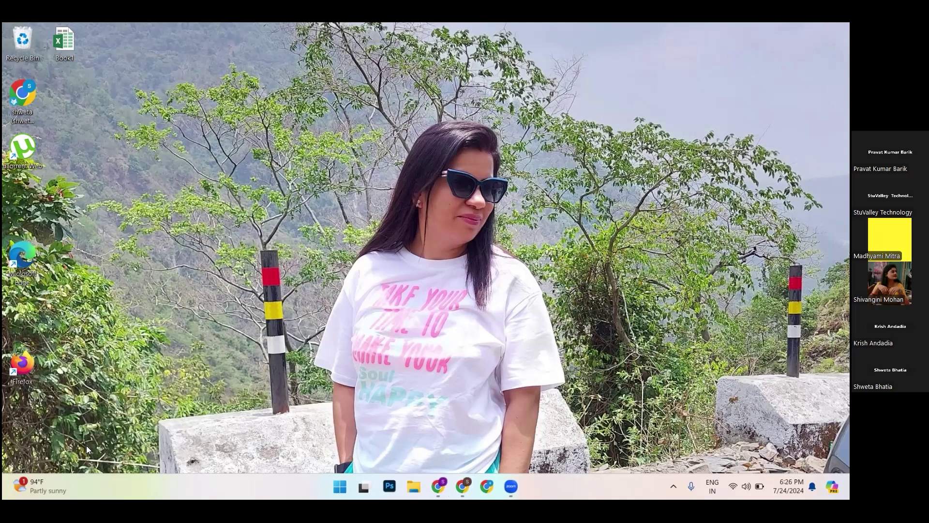
Keep the User Account Control notification level at Never notify and confirm the settings.
click(296, 300)
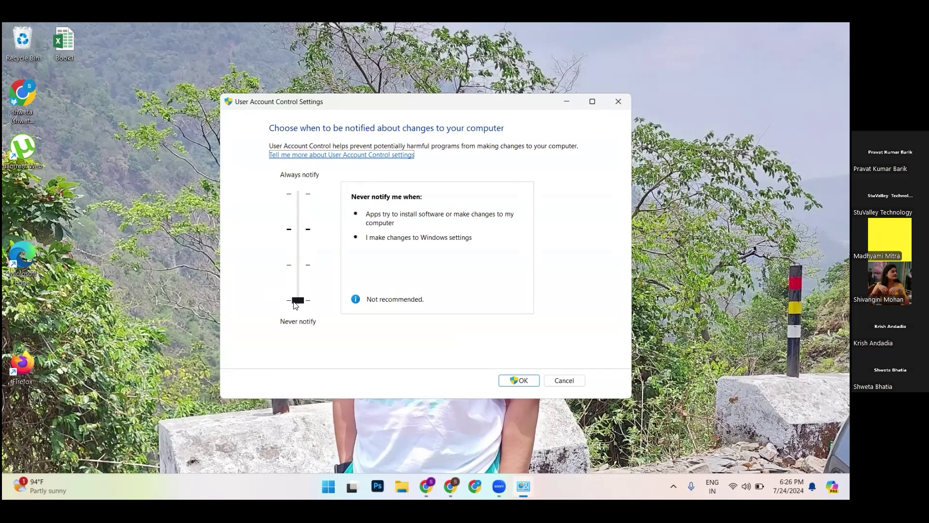
mouse_move(294, 303)
mouse_down()
mouse_move(299, 271)
mouse_move(292, 315)
mouse_up()
click(529, 381)
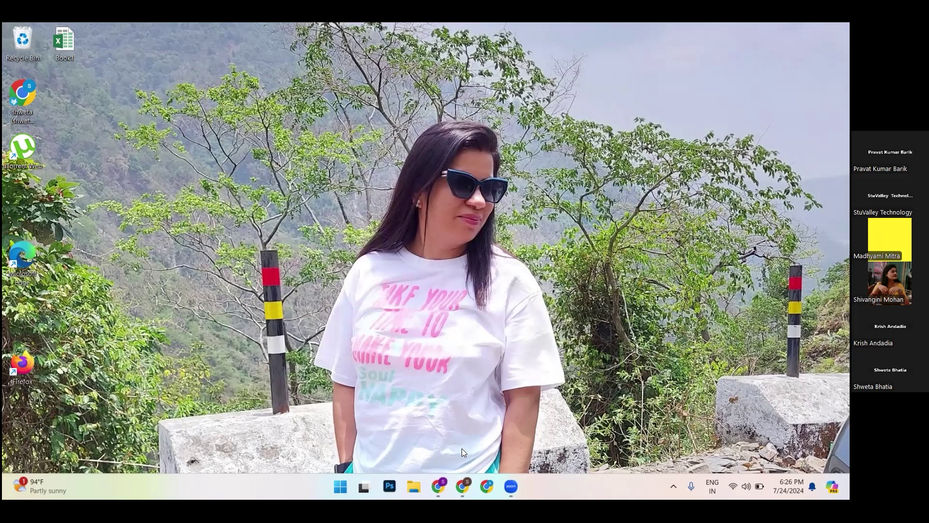
Switch to Chrome, search for "xampp download" and open the Download XAMPP page of Apache Friends.
mouse_move(462, 485)
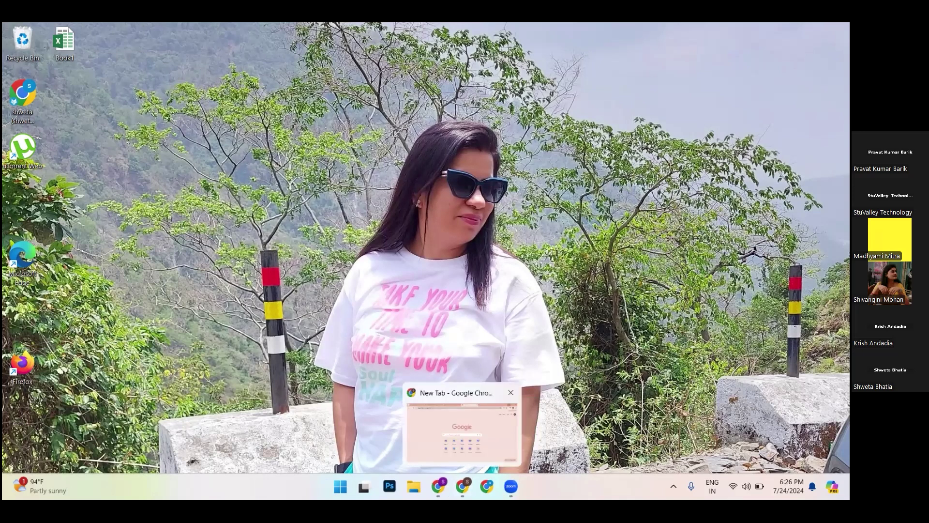
click(462, 430)
click(214, 61)
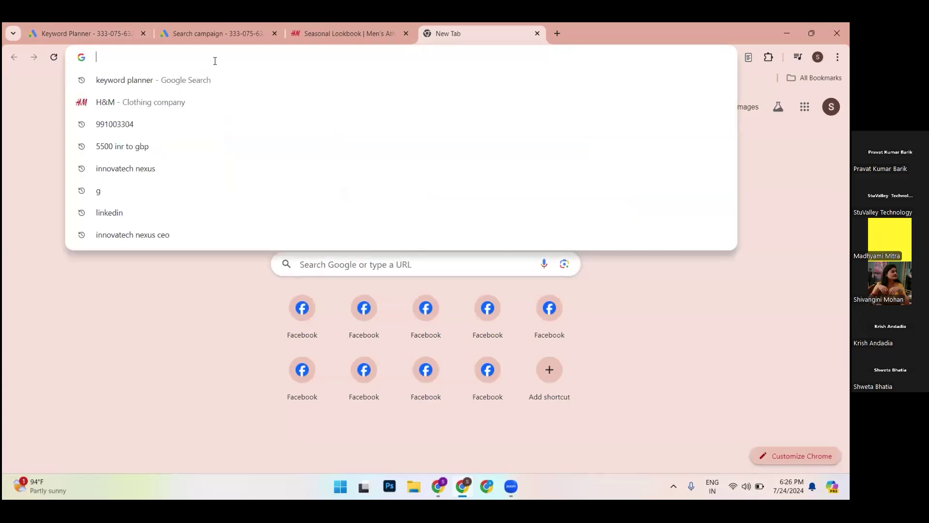
click(115, 340)
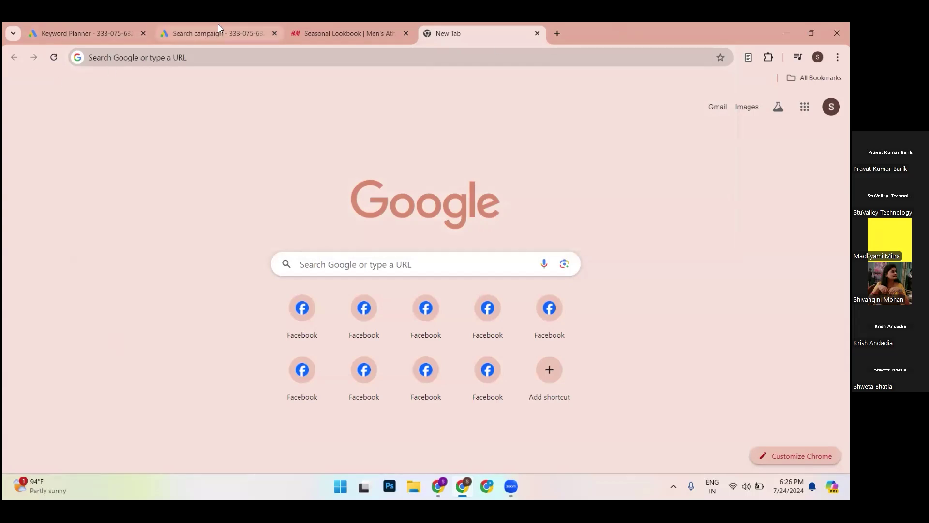
click(204, 57)
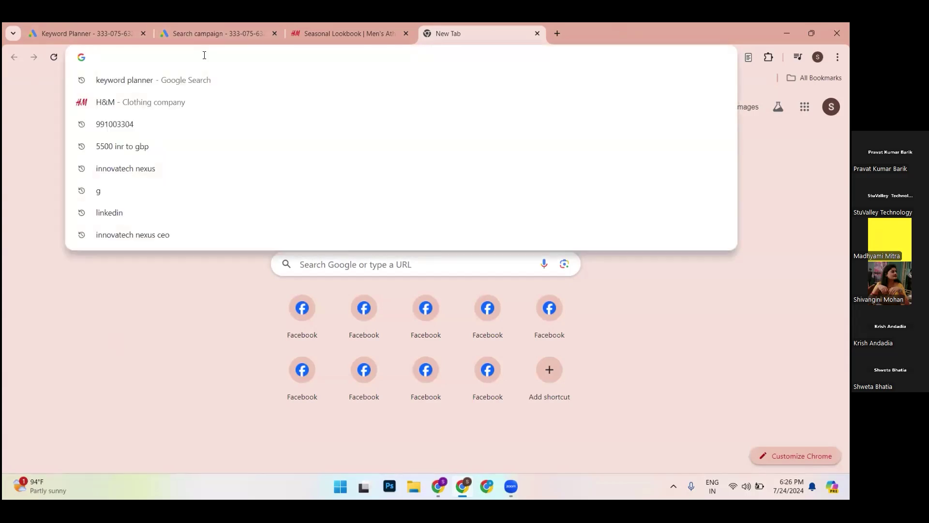
text(xamp)
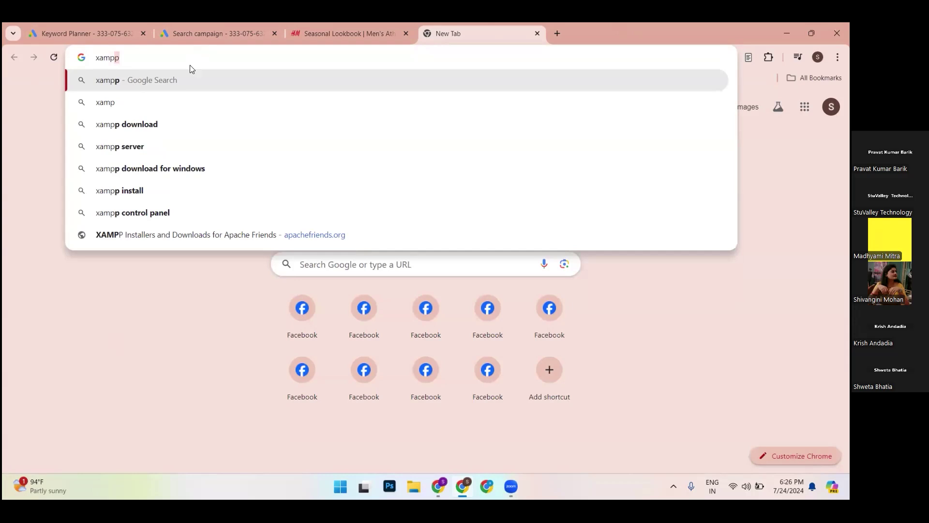
click(140, 127)
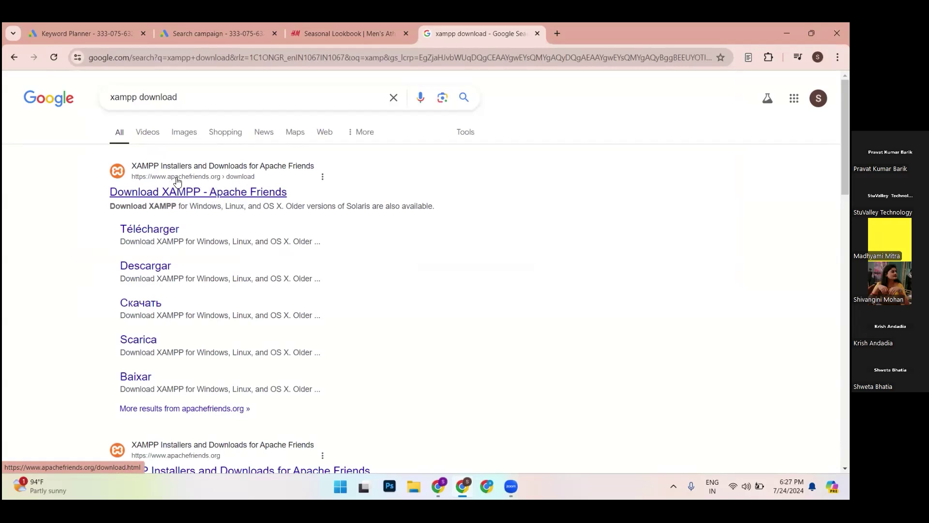
click(218, 181)
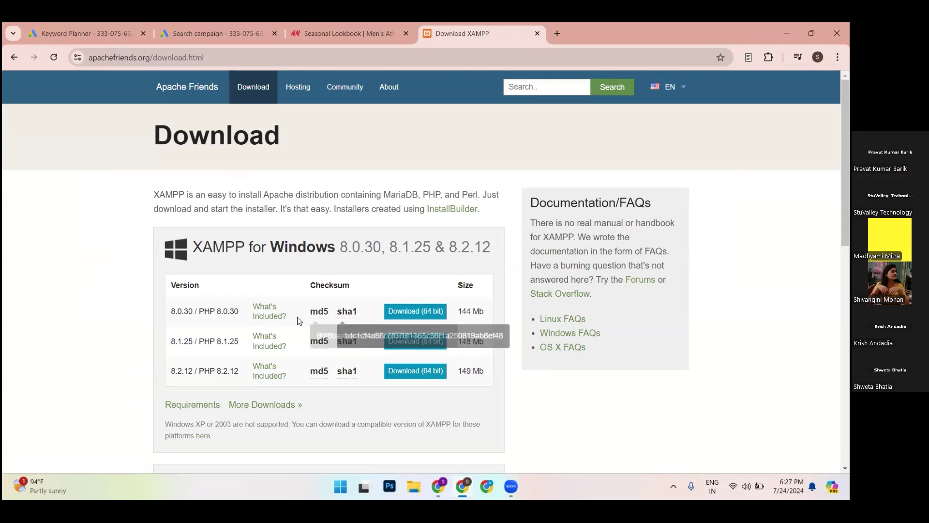
Download the 64-bit XAMPP for Windows installer, version 8.2.12 / PHP 8.2.12, and check its download progress.
scroll(350, 301, down, 1)
scroll(351, 301, down, 1)
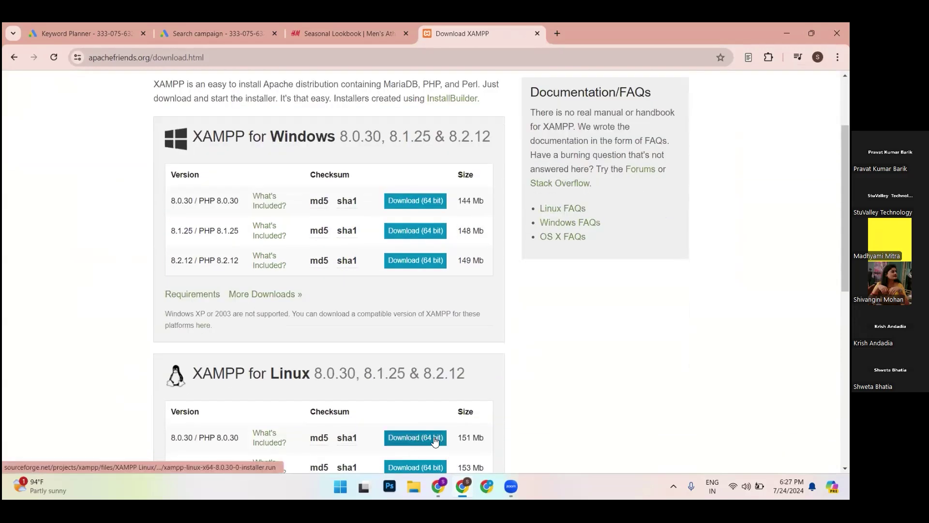
scroll(409, 339, up, 2)
scroll(407, 312, up, 1)
scroll(407, 312, down, 3)
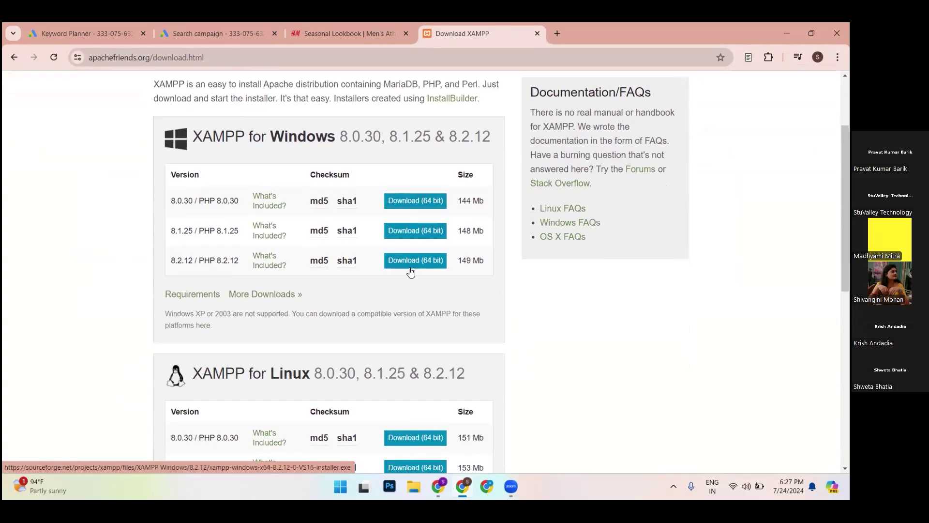
drag(159, 258, 382, 267)
click(617, 286)
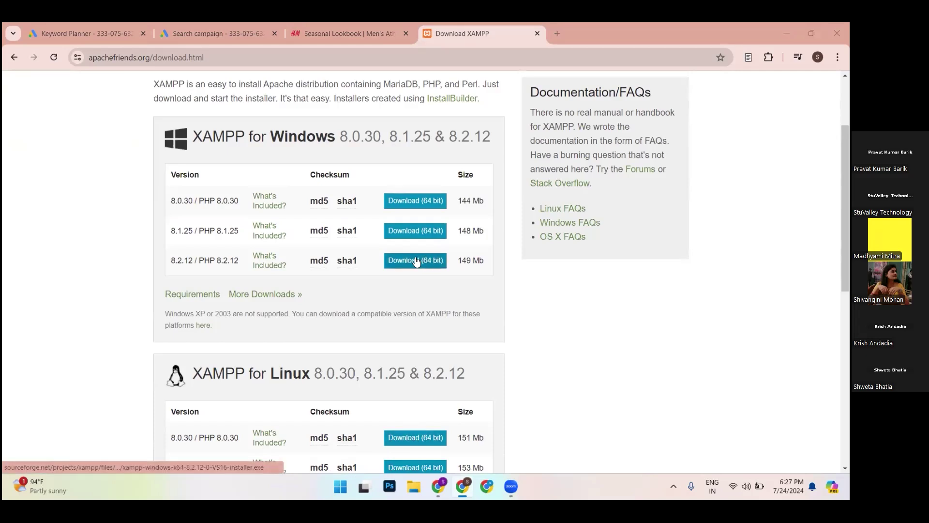
click(433, 262)
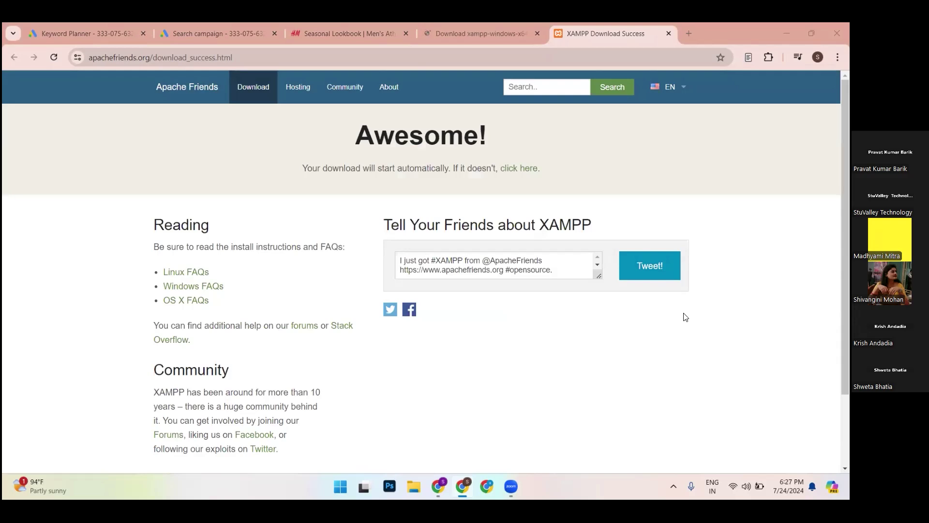
scroll(685, 317, down, 2)
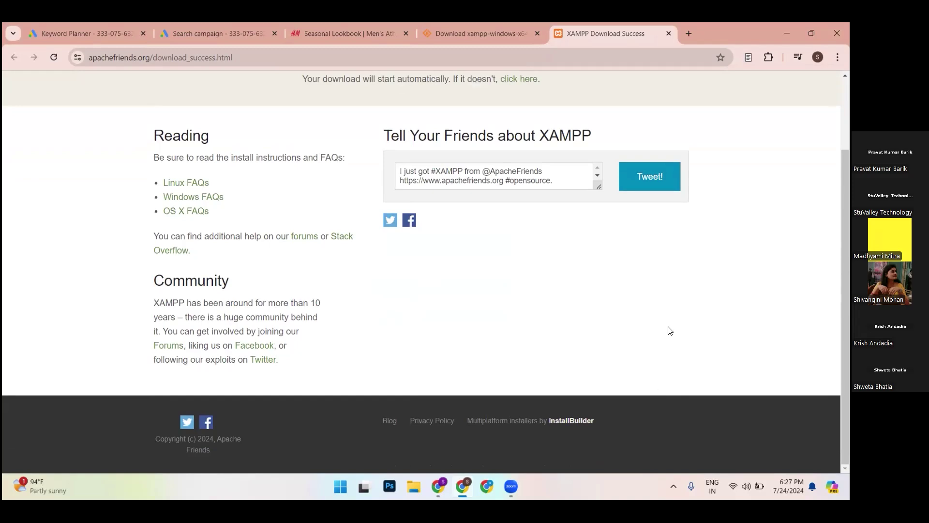
scroll(669, 329, up, 2)
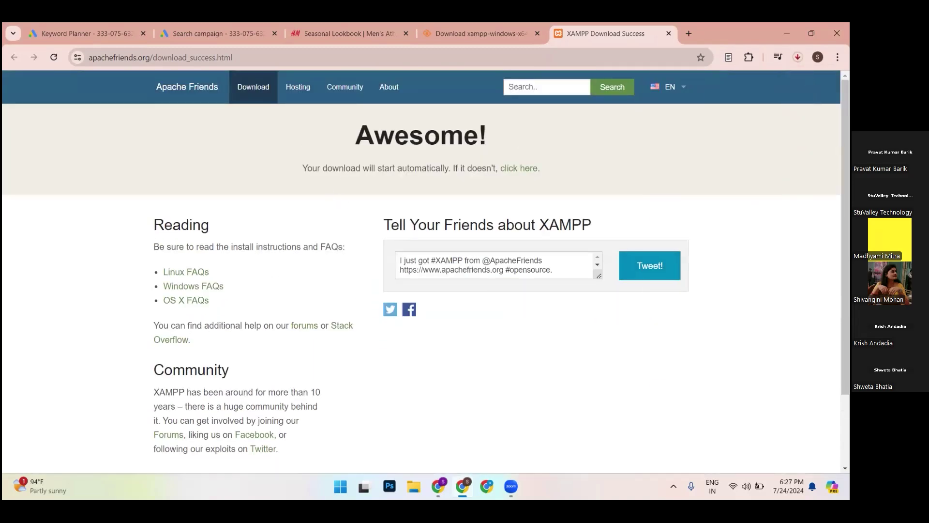
mouse_move(706, 122)
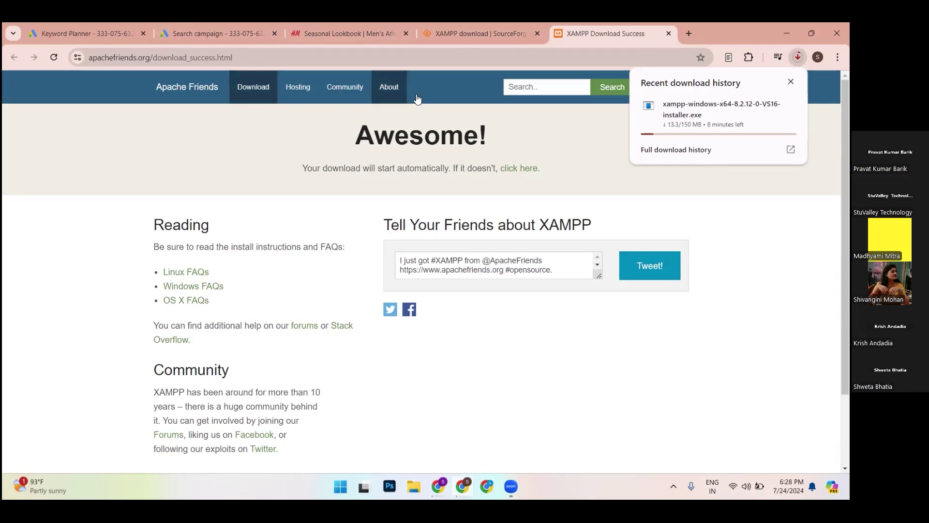
Search for "wordpress download" in a new browser tab and open the WordPress.org download page.
click(688, 33)
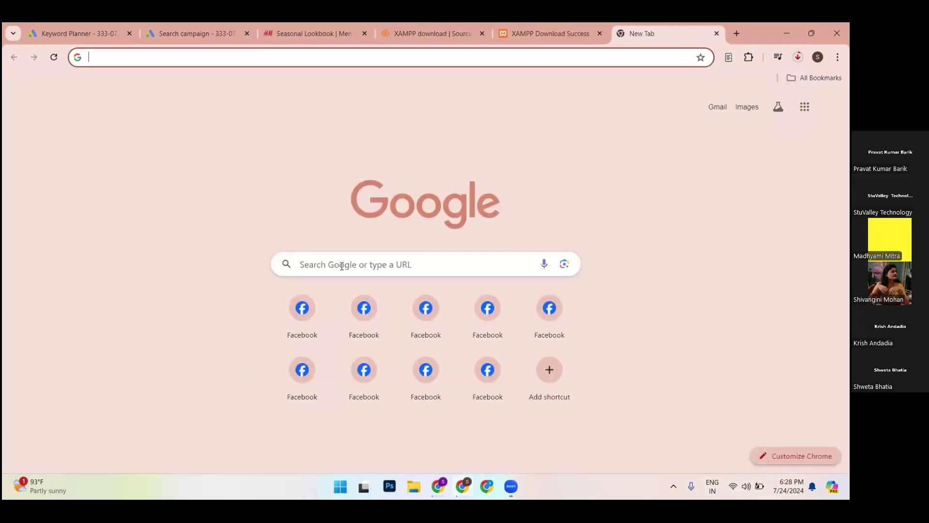
click(343, 265)
text(w)
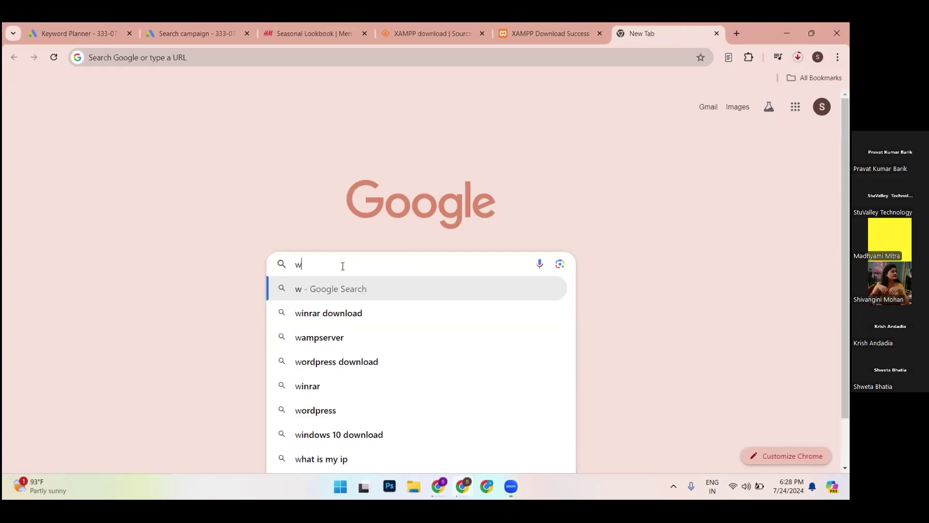
text(ordpress)
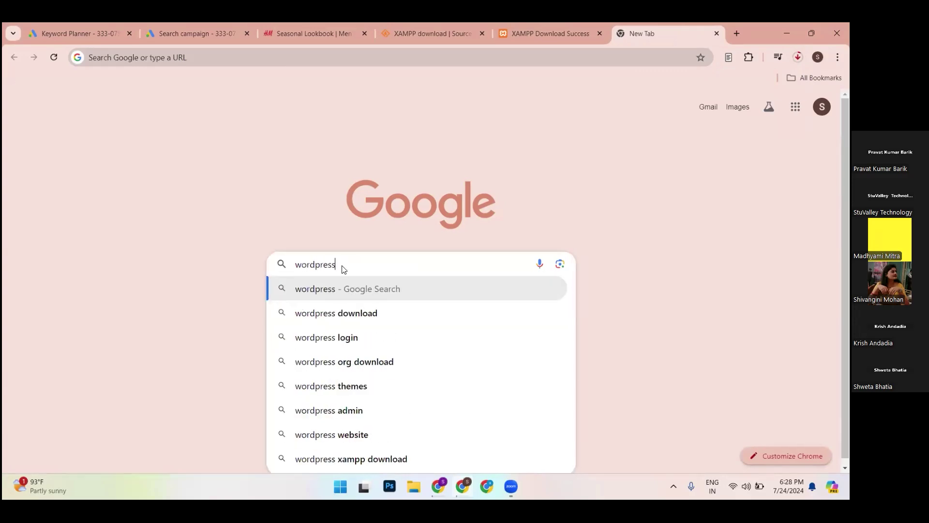
click(355, 305)
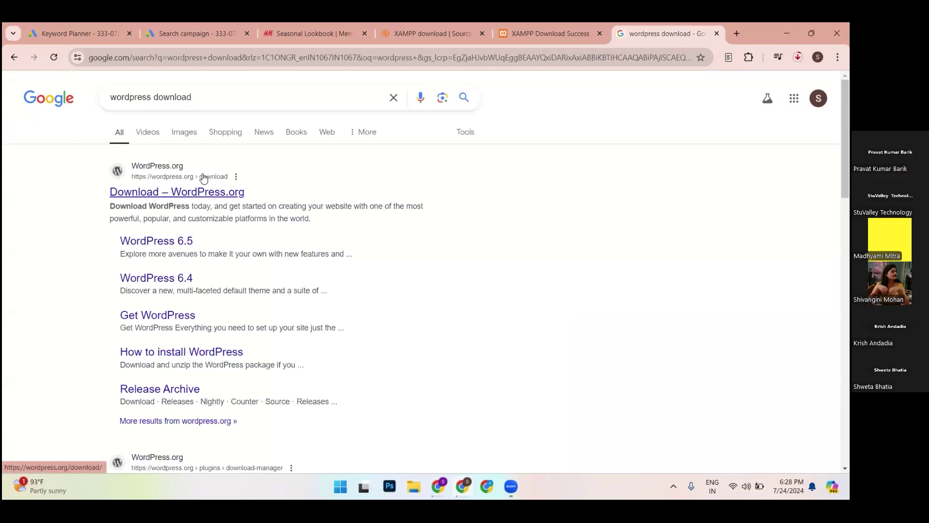
click(163, 182)
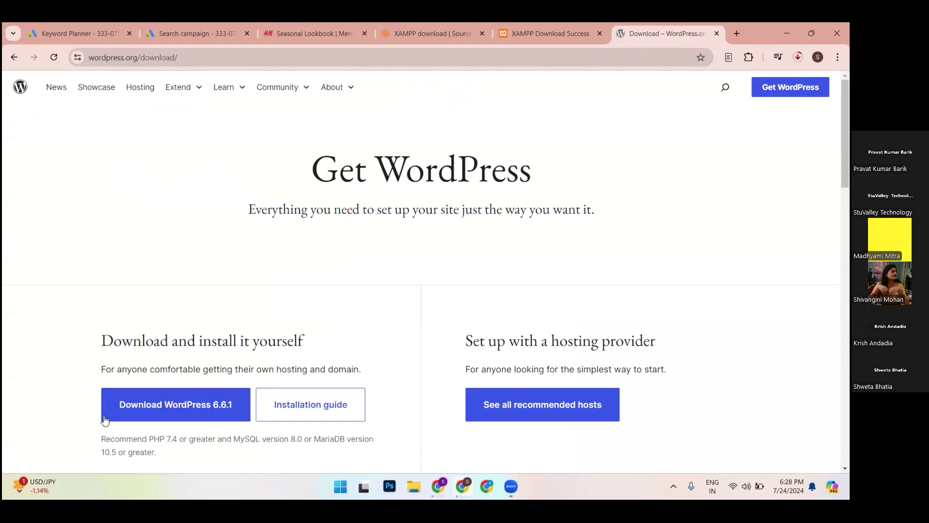
Download WordPress 6.6.1 and dismiss the thank-you message.
scroll(229, 412, down, 1)
click(218, 349)
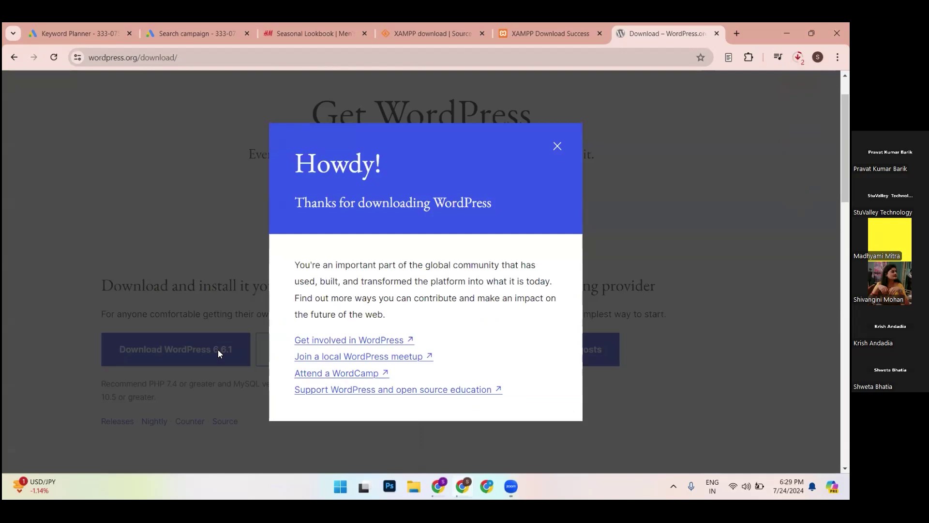
click(557, 146)
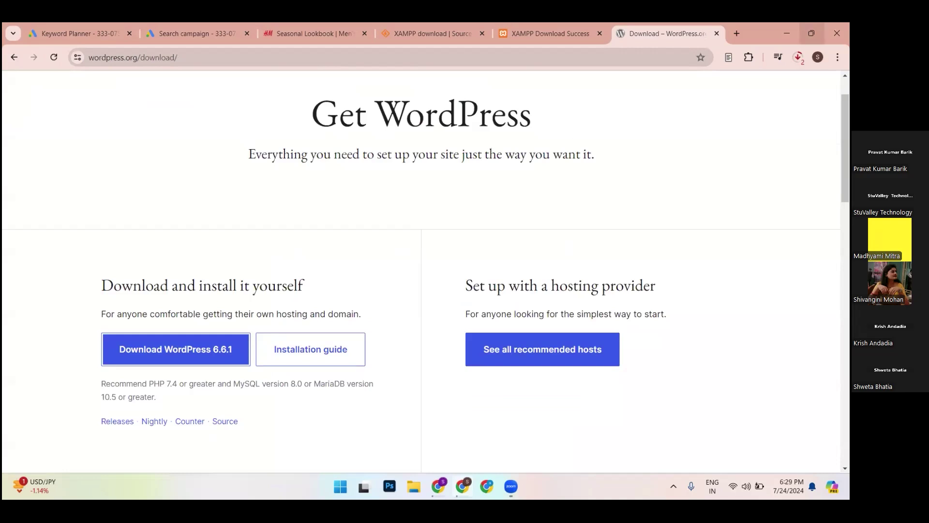
Check the recent download history and close the WordPress download page.
click(798, 57)
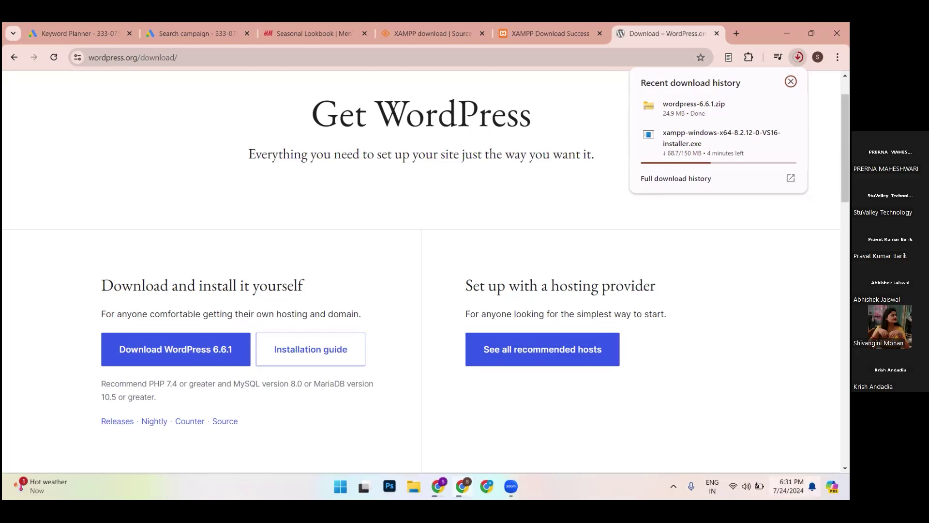
key(super+a)
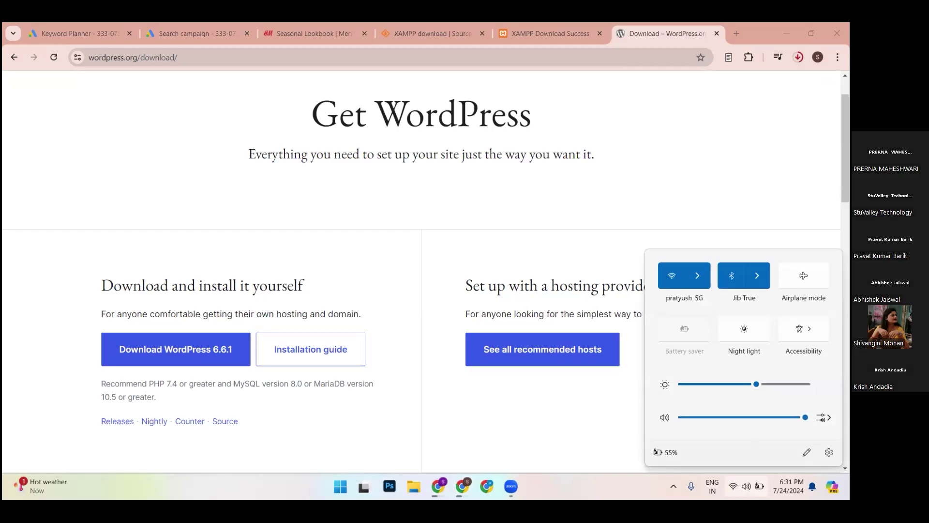
key(Escape)
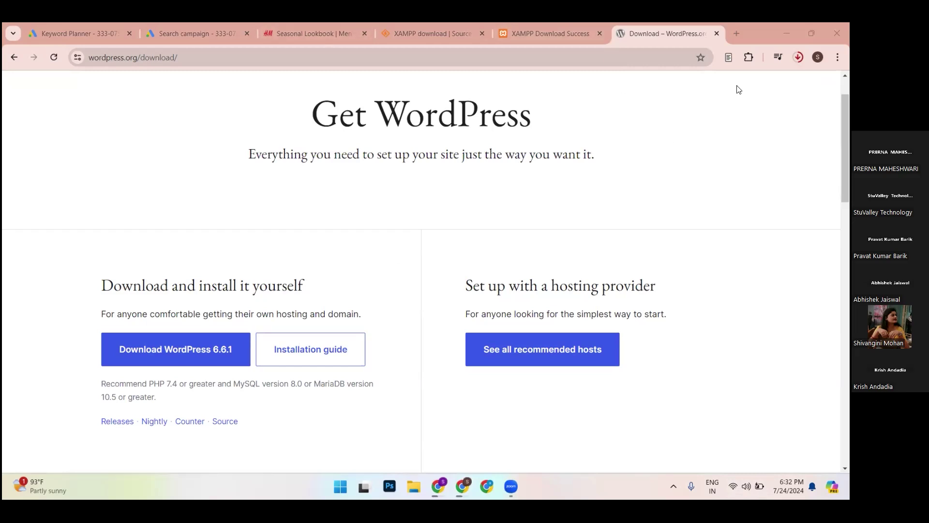
click(717, 33)
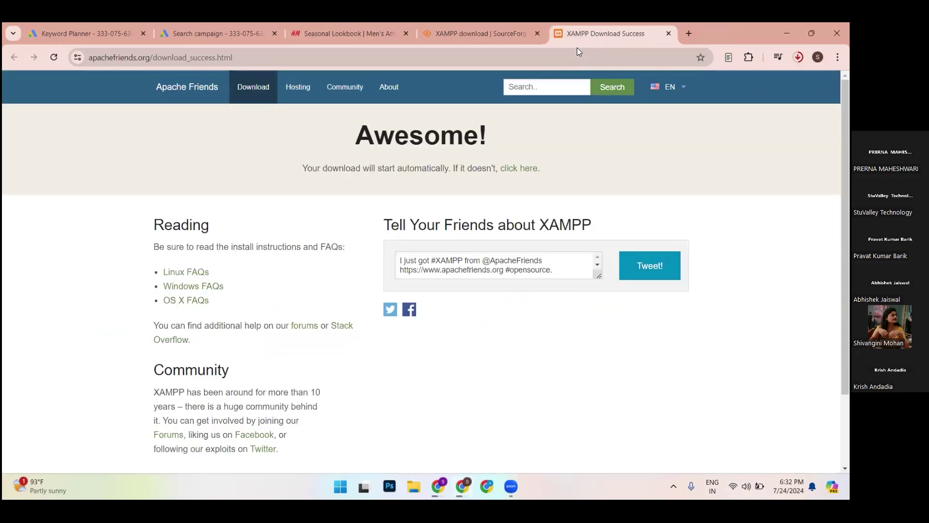
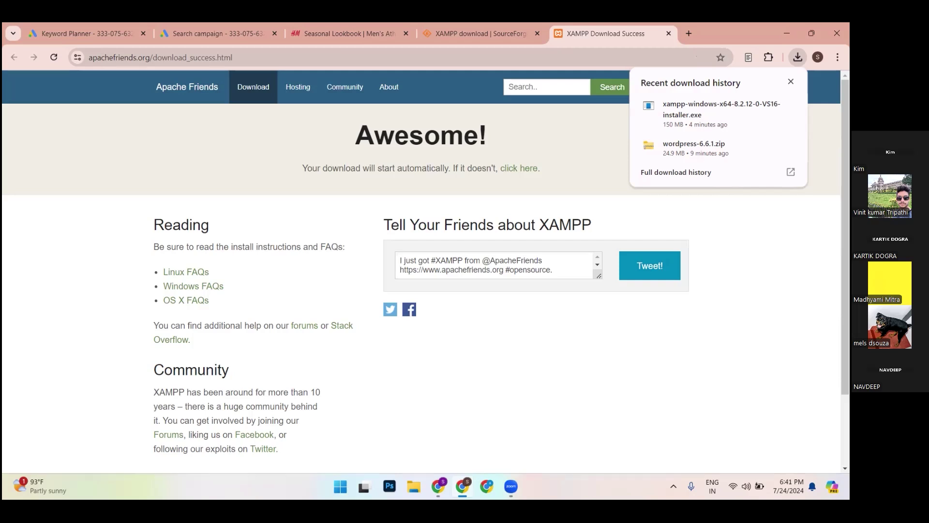
Show the downloaded XAMPP installer in its folder, run it, and accept the antivirus and User Account Control notices.
mouse_move(751, 110)
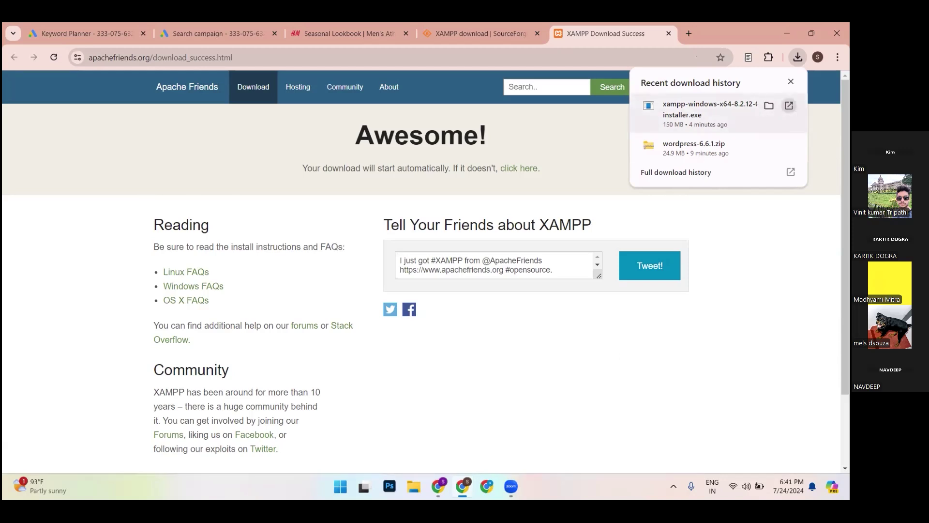
click(769, 105)
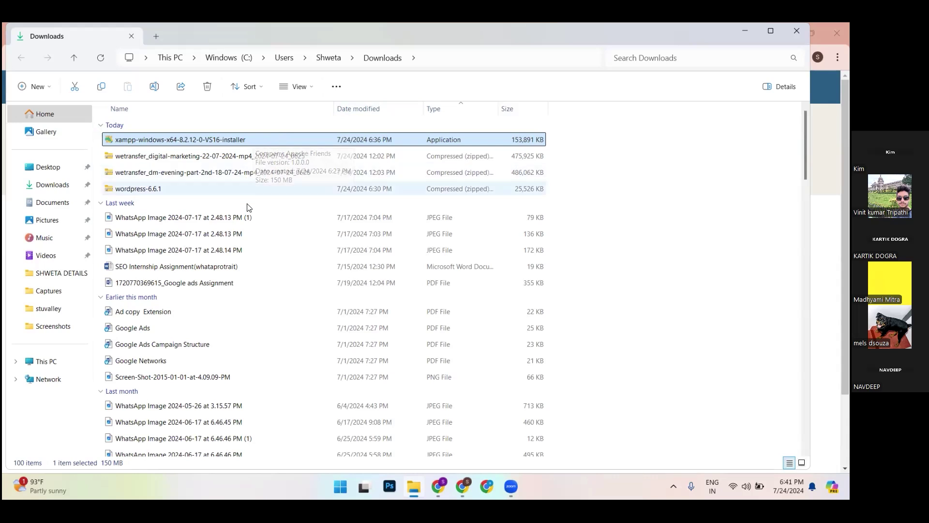
double_click(247, 143)
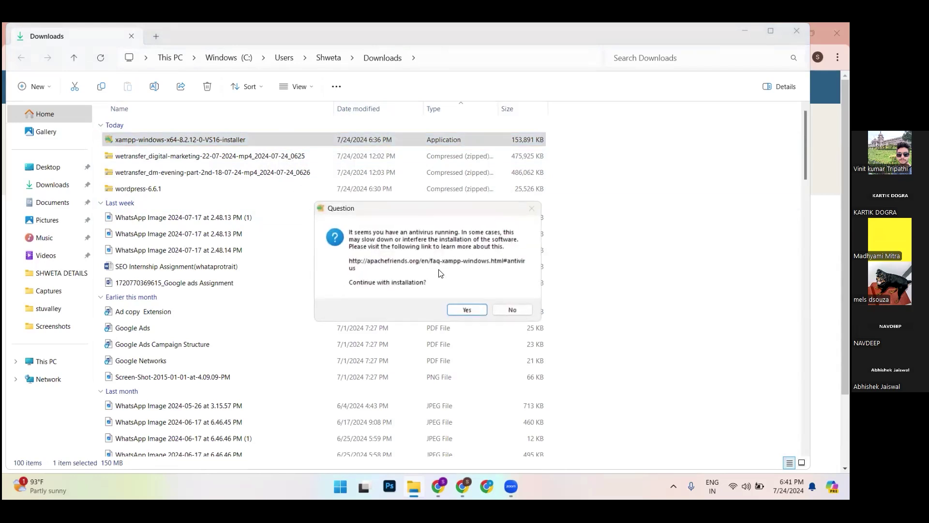
click(468, 309)
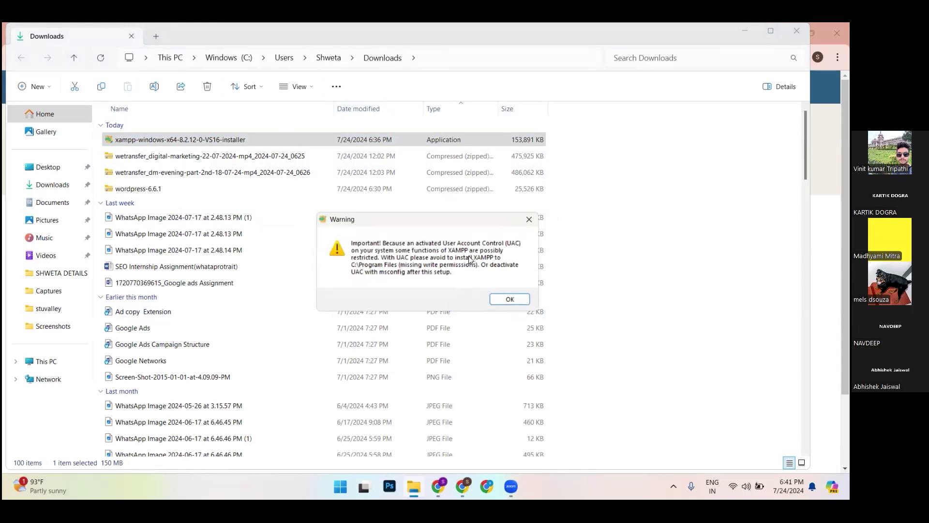
click(508, 299)
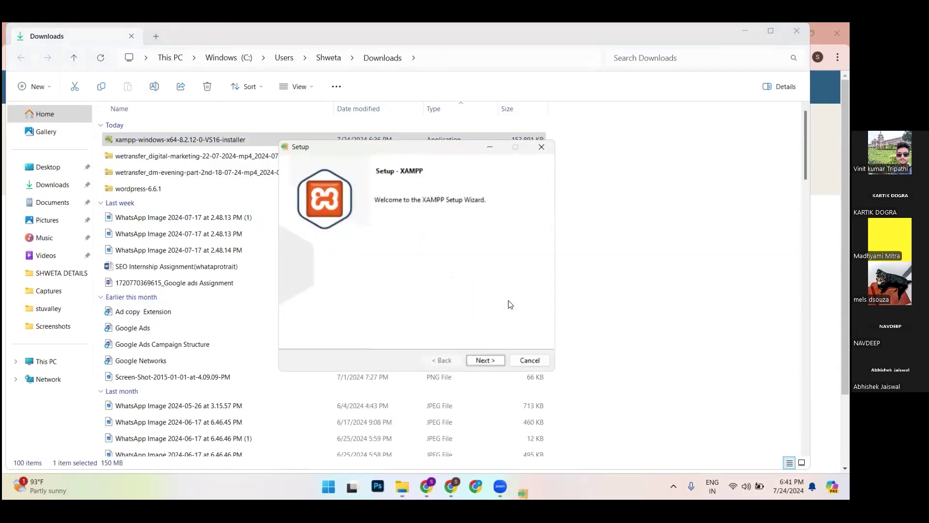
Go through the XAMPP setup wizard with the default components and settings, and start the installation.
click(483, 362)
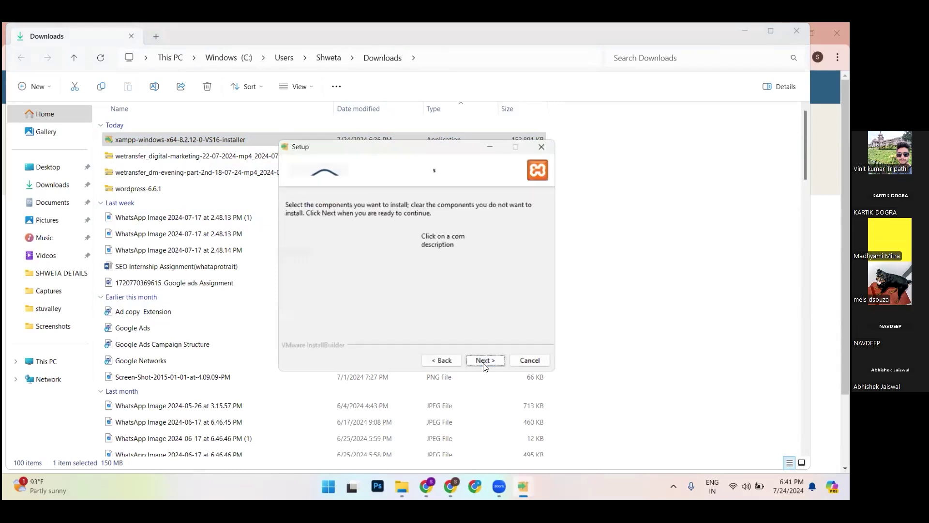
click(482, 362)
click(483, 362)
click(483, 362)
click(483, 362)
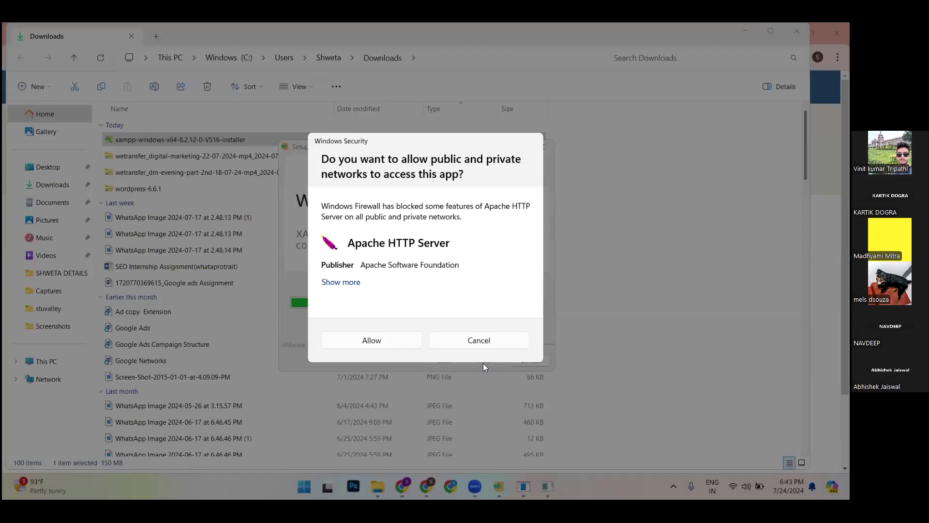
Allow Apache HTTP Server through the firewall, finish the XAMPP setup with the Control Panel launching, and minimize the Control Panel.
click(382, 341)
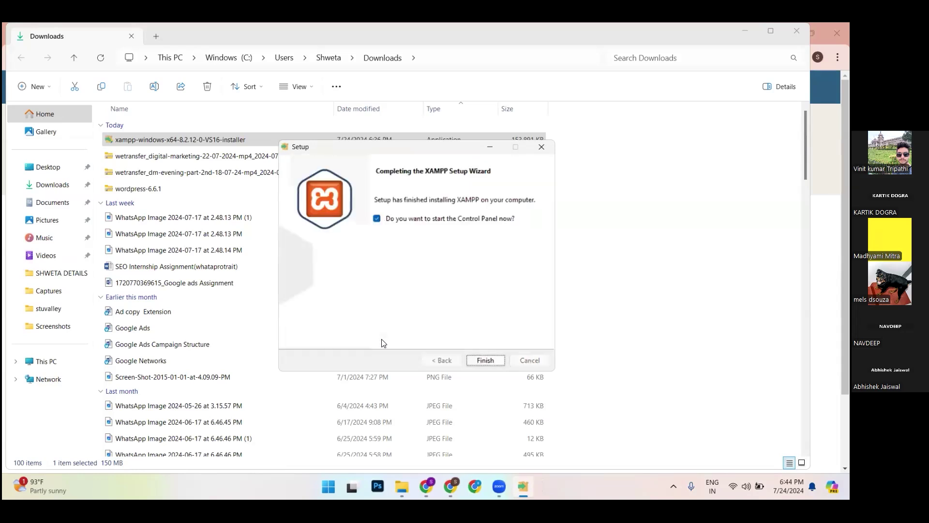
click(482, 361)
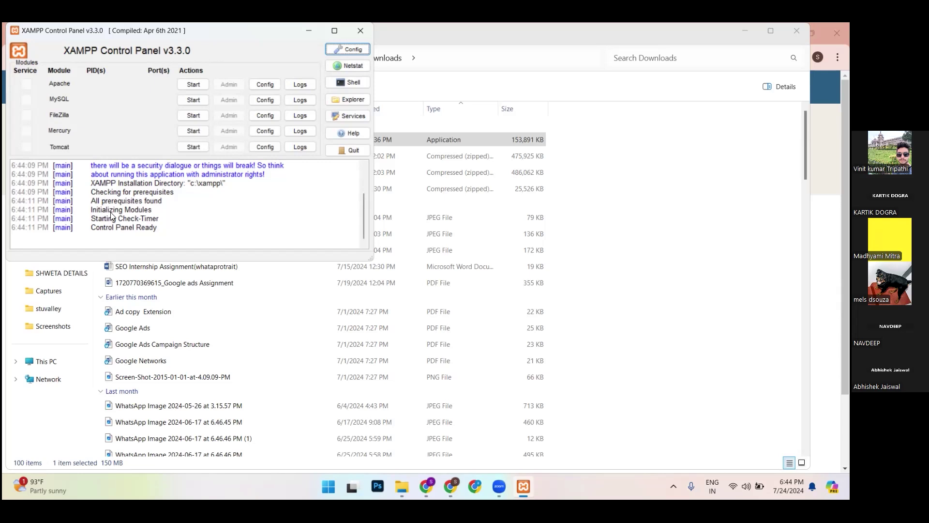
click(307, 32)
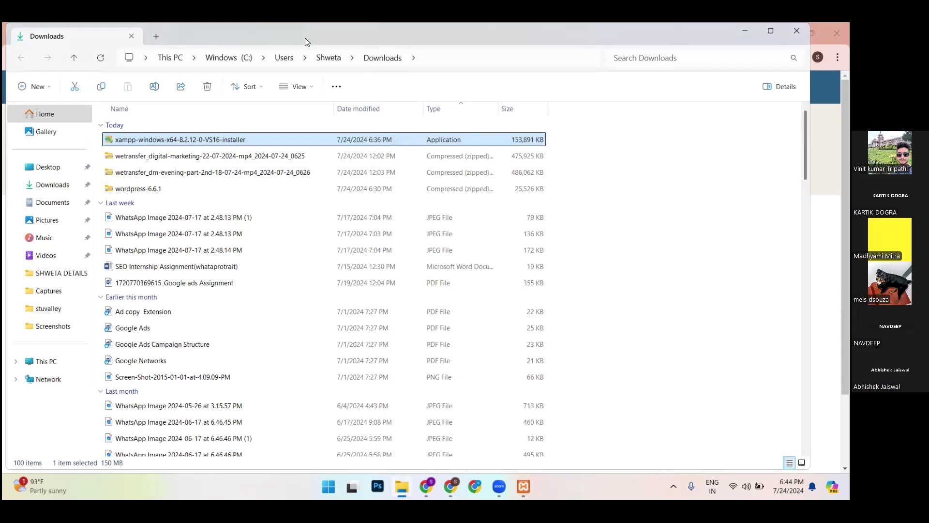
Extract the wordpress-6.6.1 zip archive to the default wordpress-6.6.1 folder in Downloads.
right_click(163, 188)
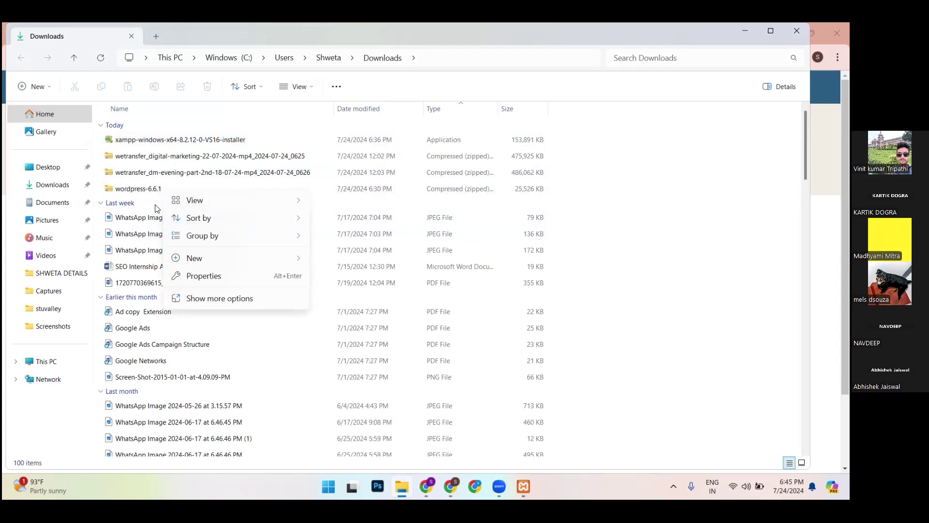
click(139, 193)
right_click(139, 194)
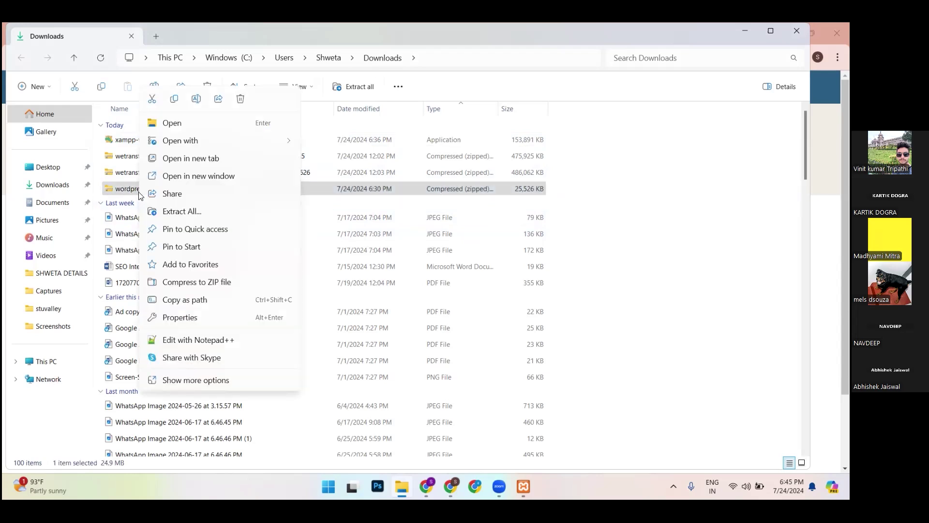
click(200, 213)
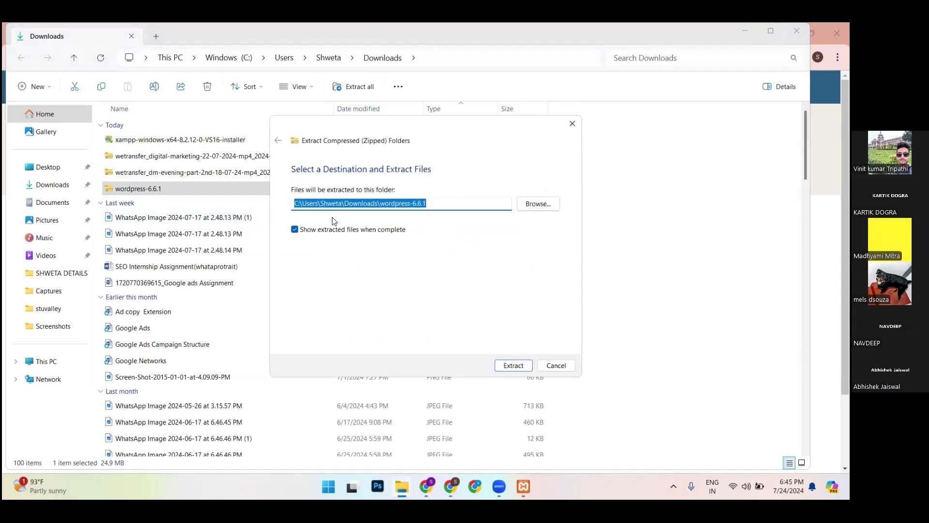
click(519, 367)
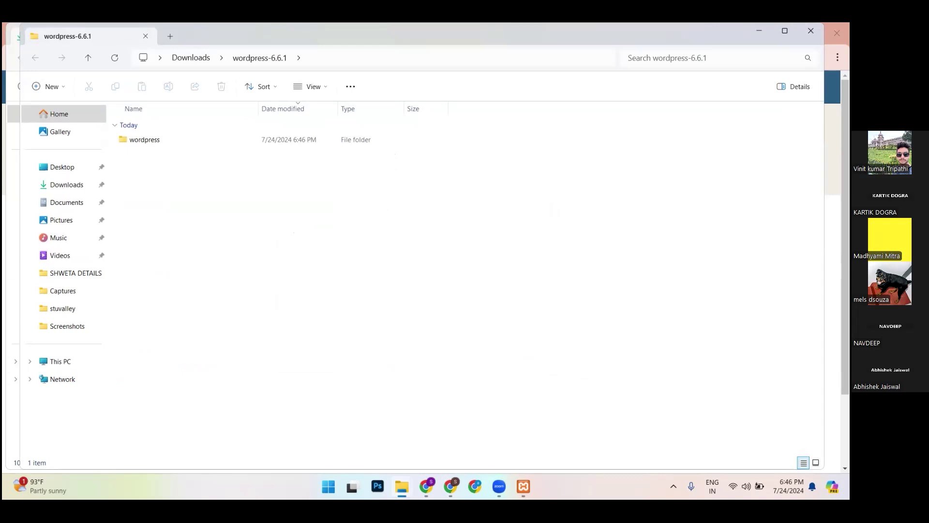
Start Apache and MySQL in the XAMPP Control Panel, allowing mysqld through the firewall.
key(alt+Tab)
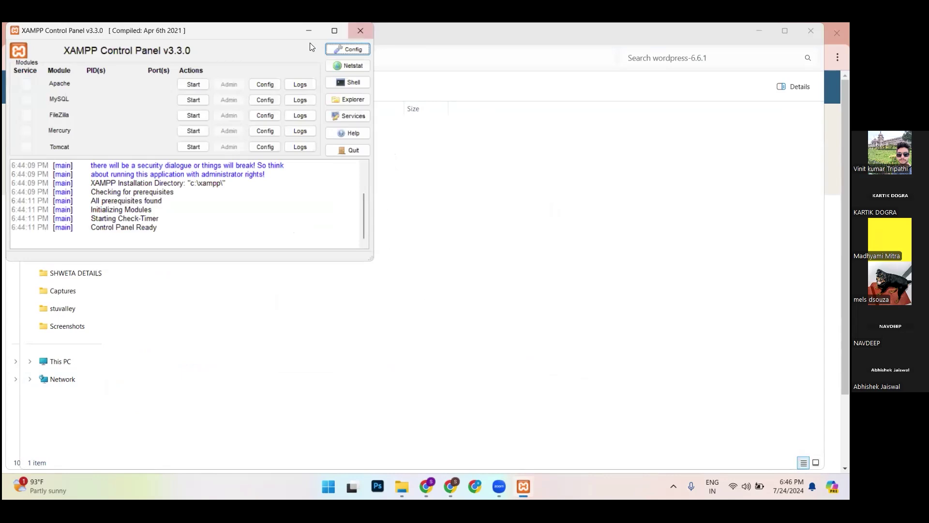
drag(234, 31, 486, 97)
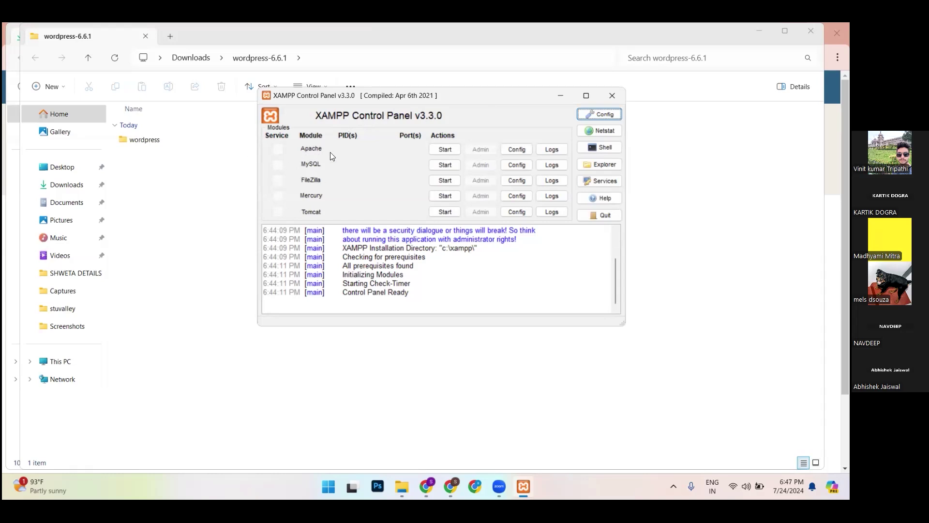
click(452, 149)
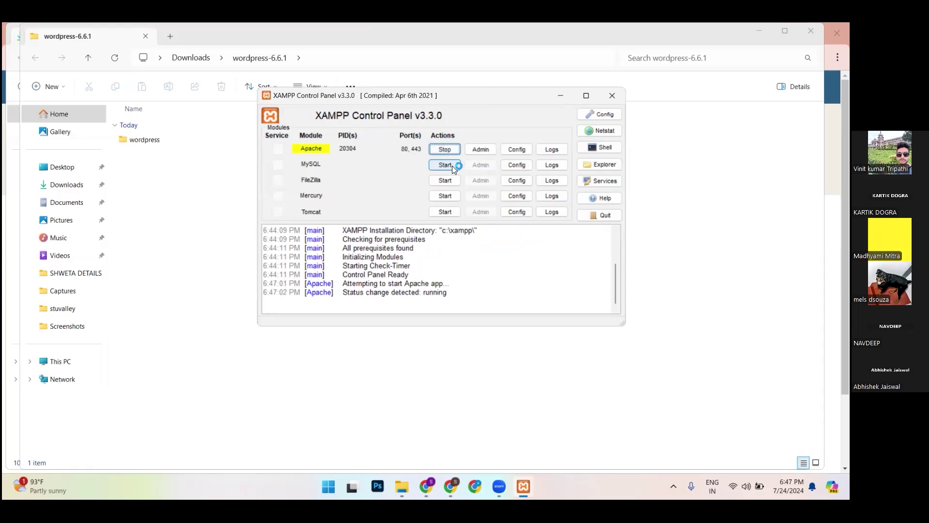
click(452, 166)
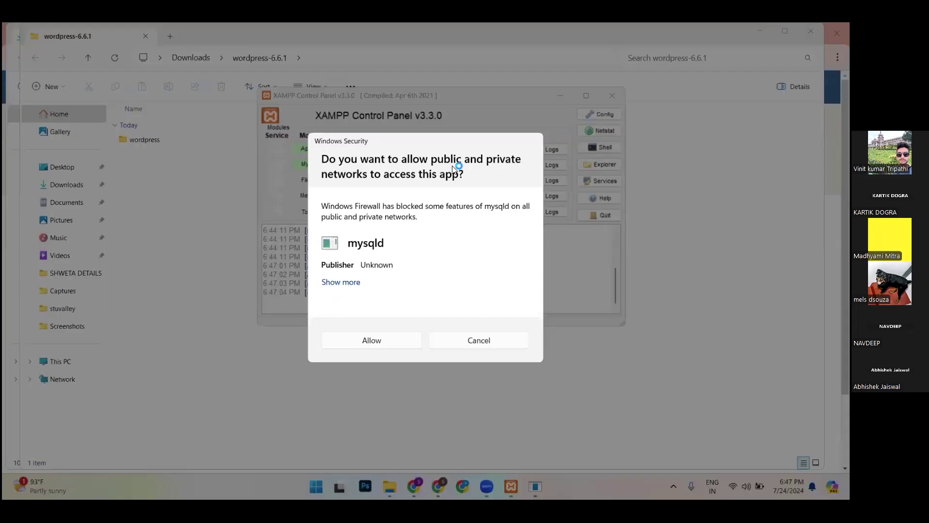
click(383, 345)
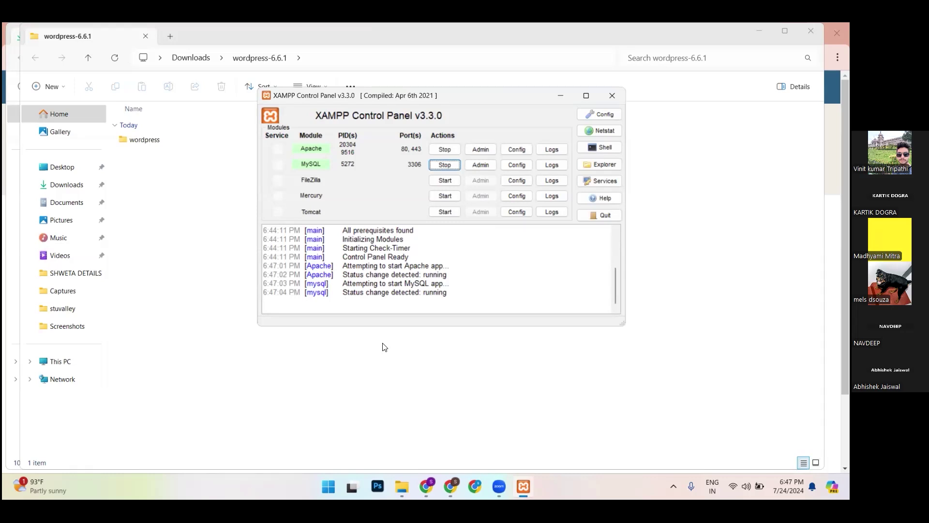
click(561, 96)
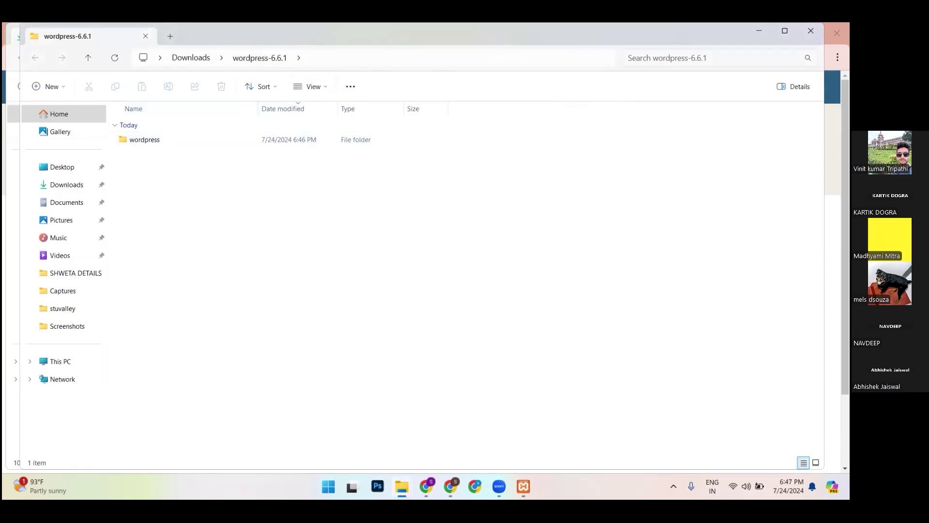
Move the extracted wordpress-6.6.1 folder from Downloads to C:\xampp\htdocs.
click(759, 31)
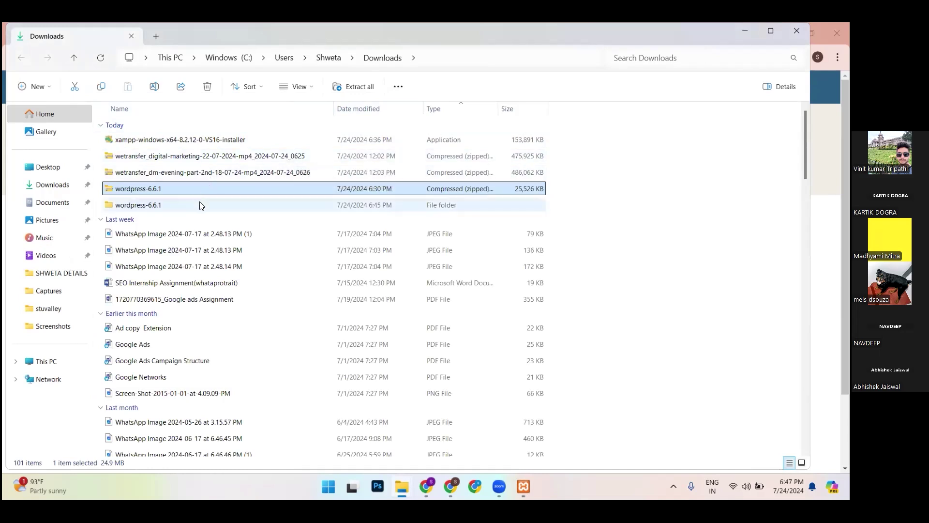
double_click(163, 208)
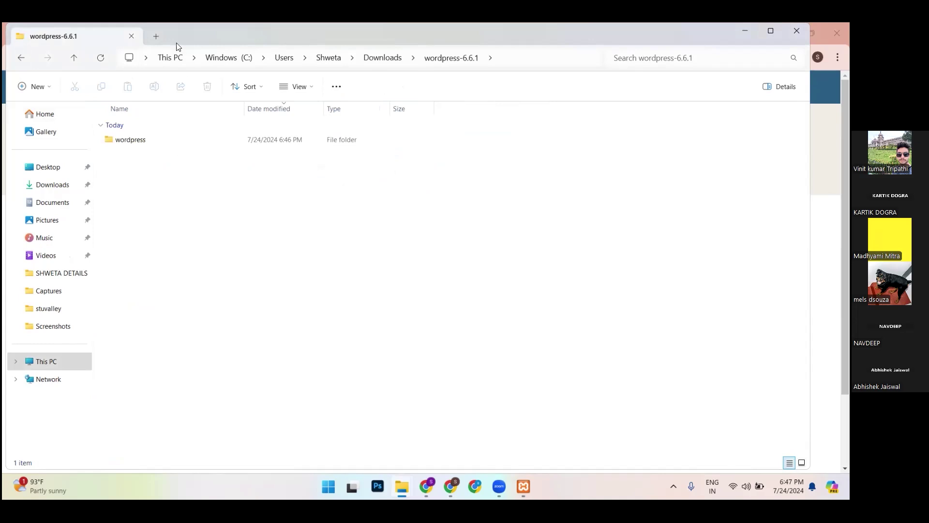
click(20, 60)
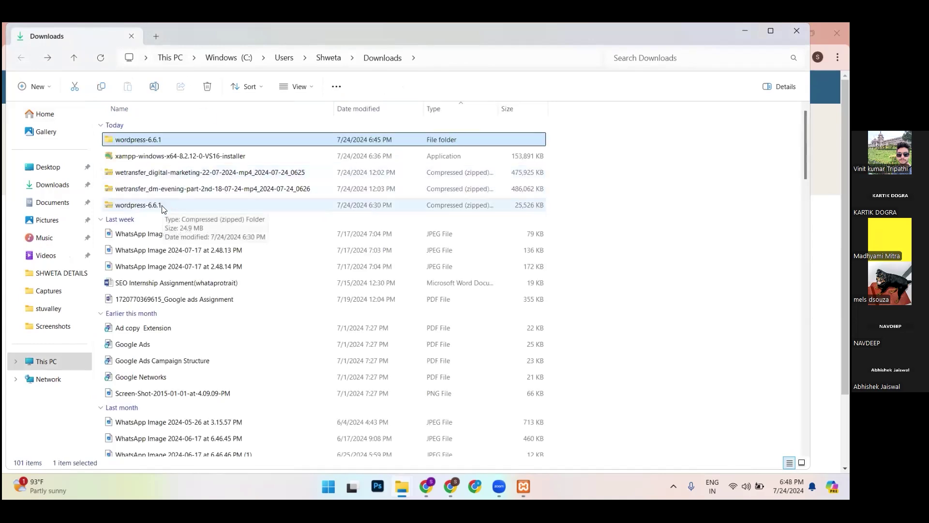
right_click(176, 138)
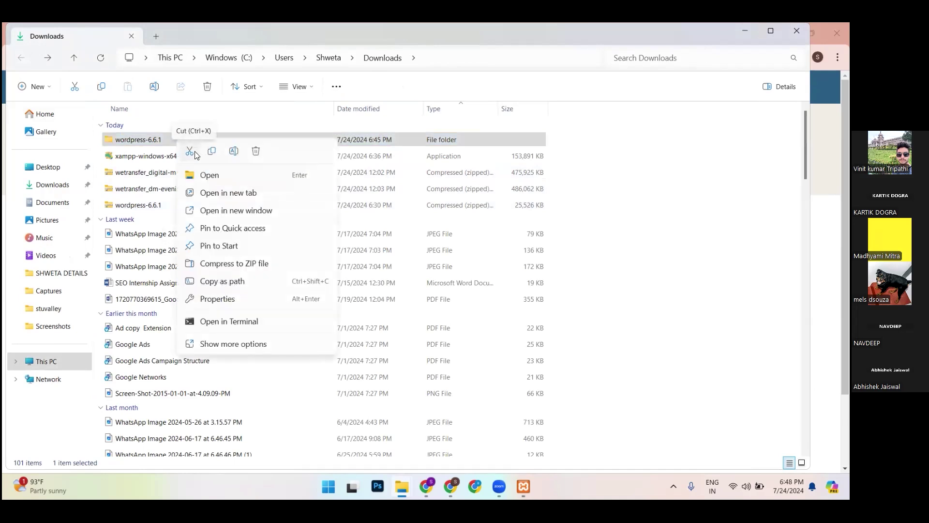
click(195, 154)
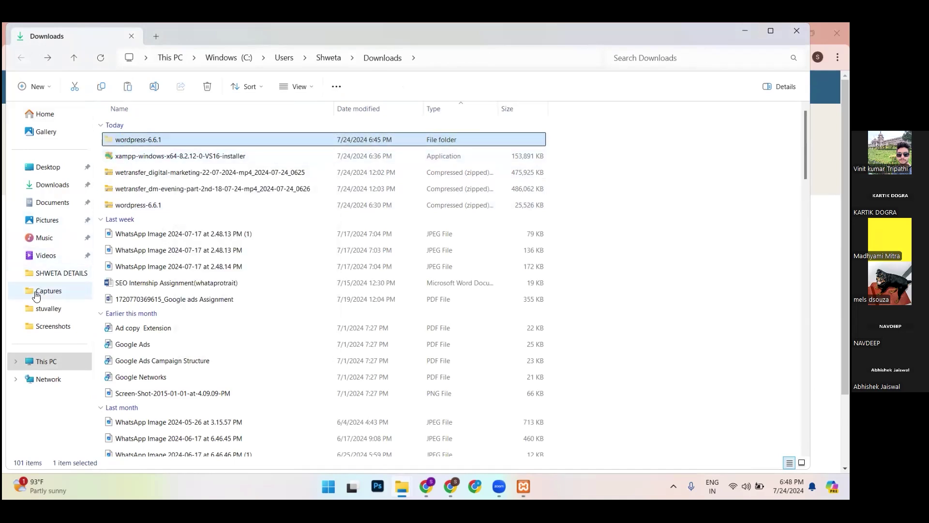
click(43, 362)
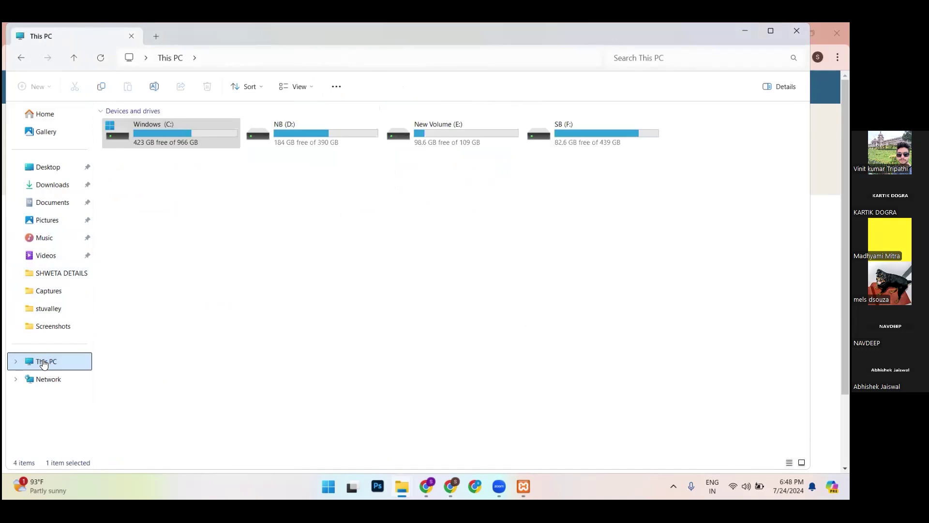
click(204, 127)
double_click(204, 128)
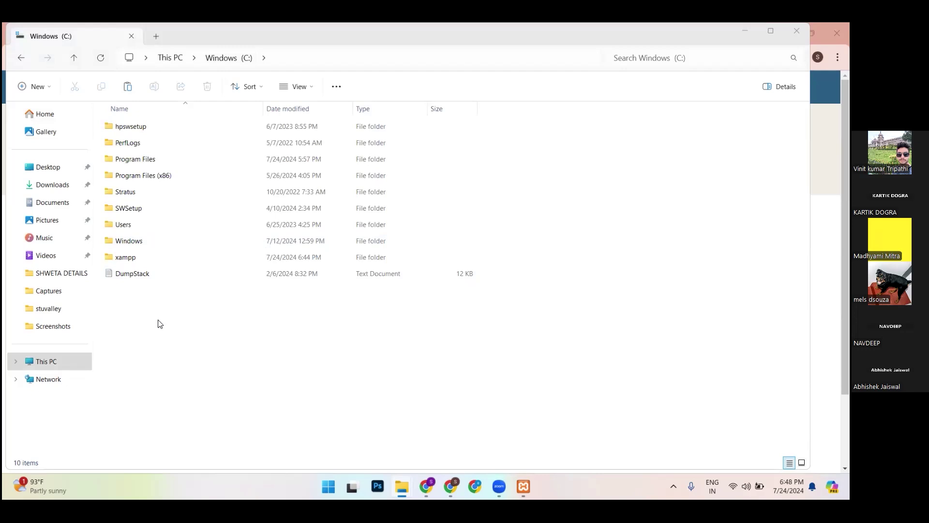
double_click(132, 262)
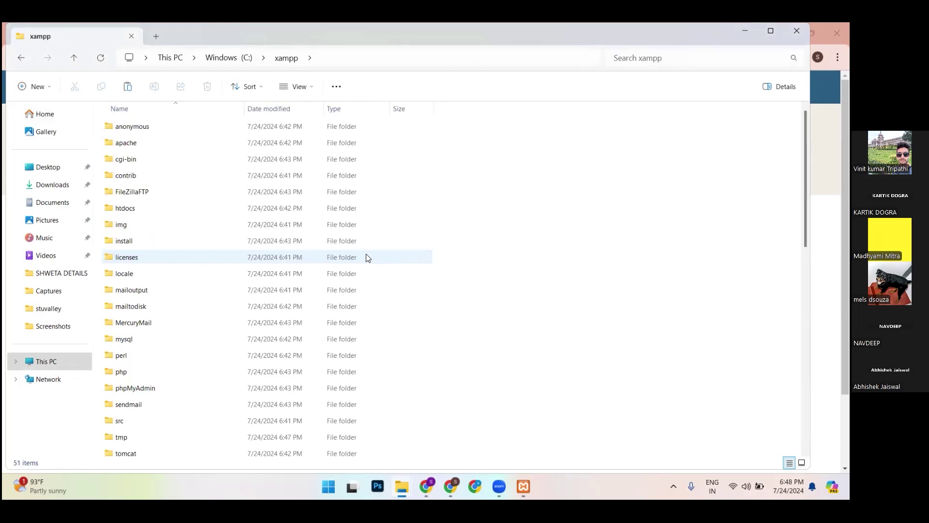
key(h)
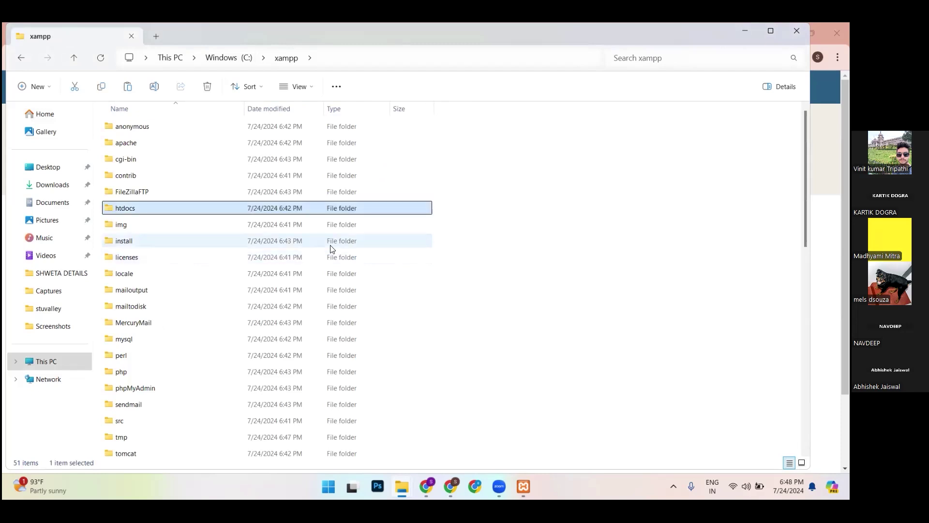
double_click(125, 208)
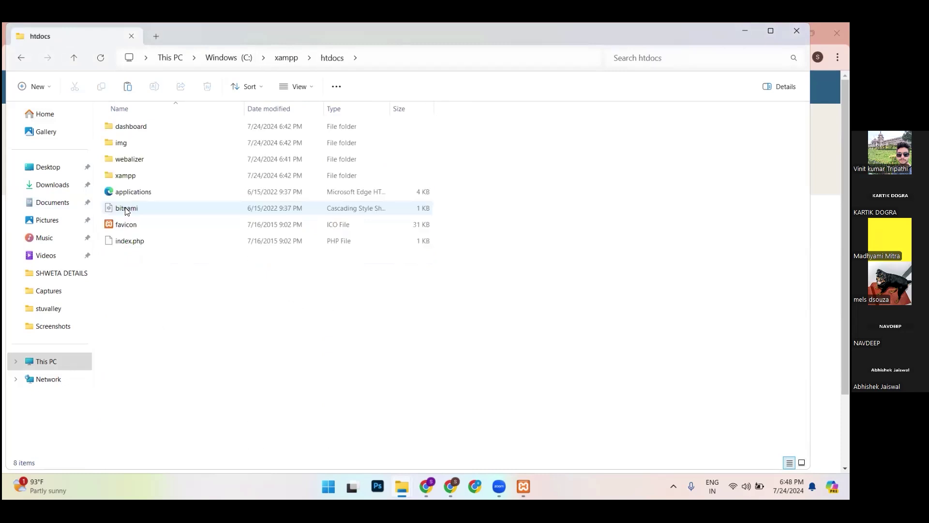
right_click(175, 292)
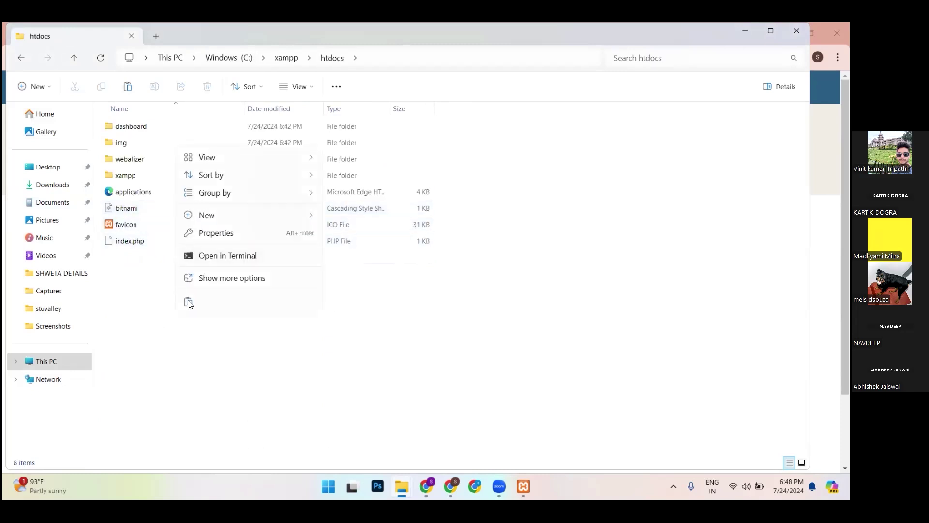
click(186, 305)
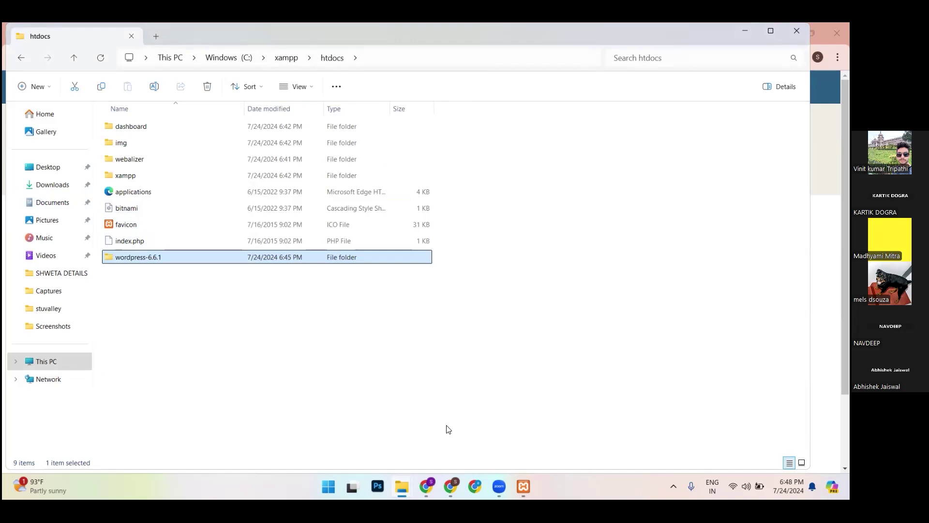
Switch to the XAMPP Control Panel and open phpMyAdmin through the MySQL module's administration page.
click(451, 487)
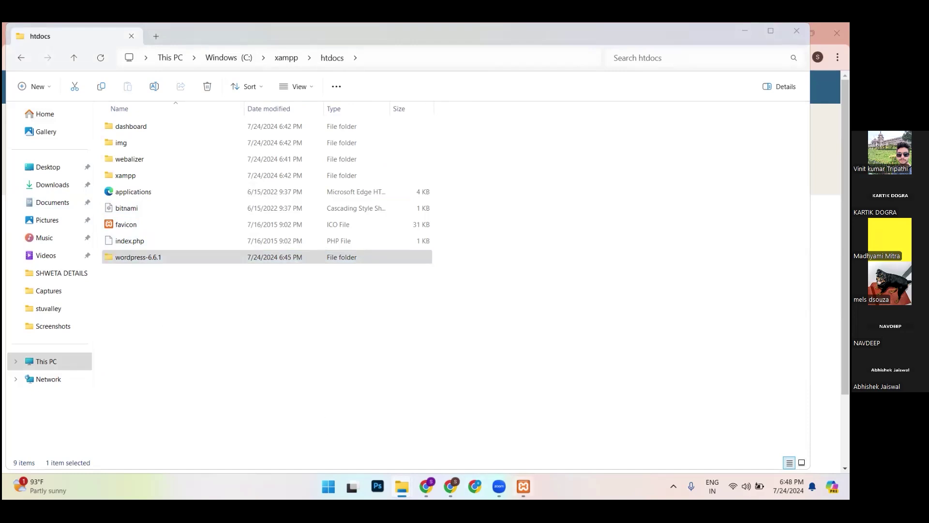
click(523, 486)
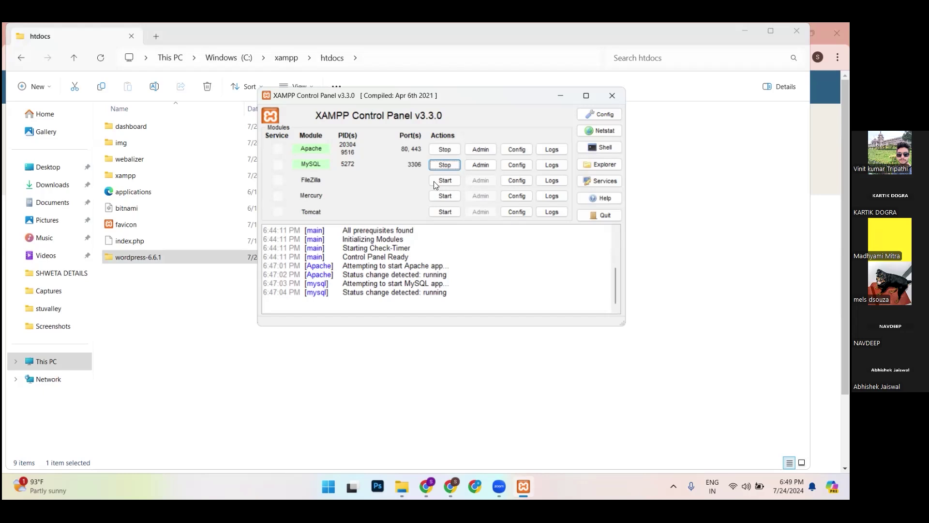
click(490, 165)
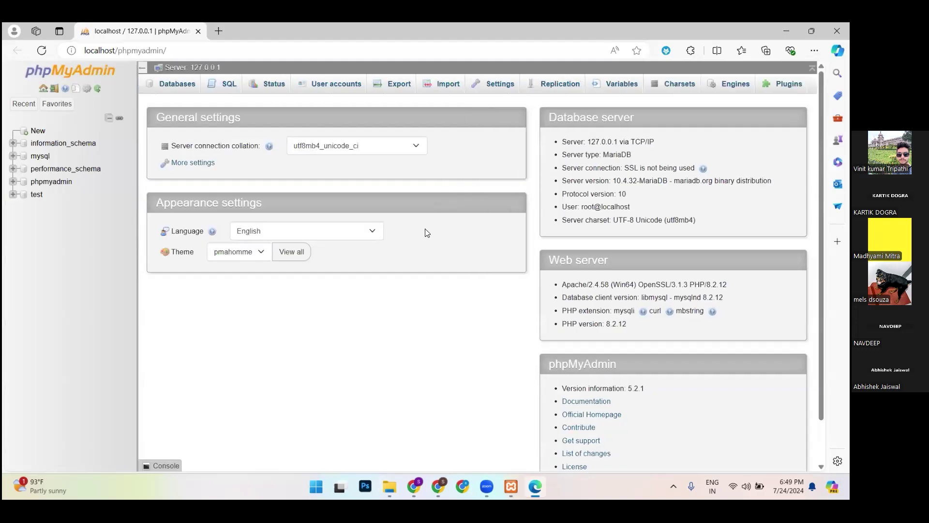
Return to the htdocs folder in File Explorer and display its full path.
mouse_move(386, 479)
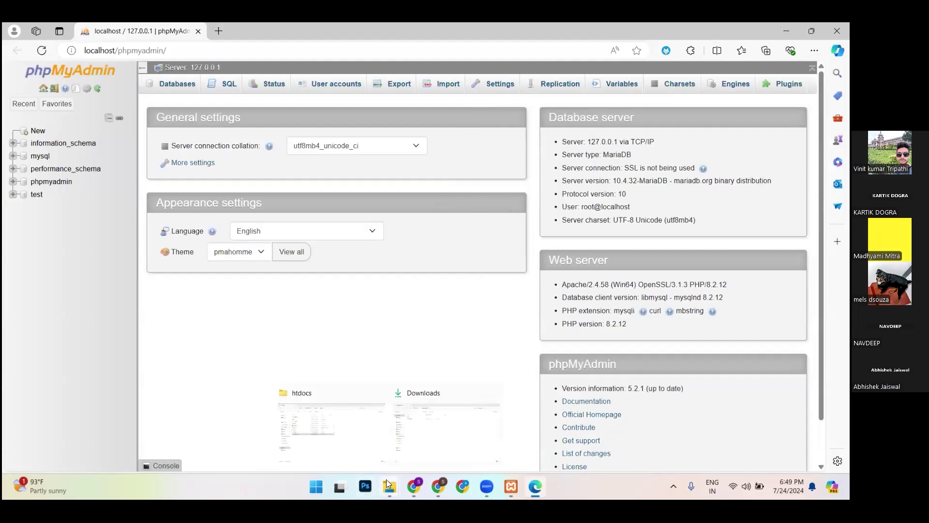
click(360, 430)
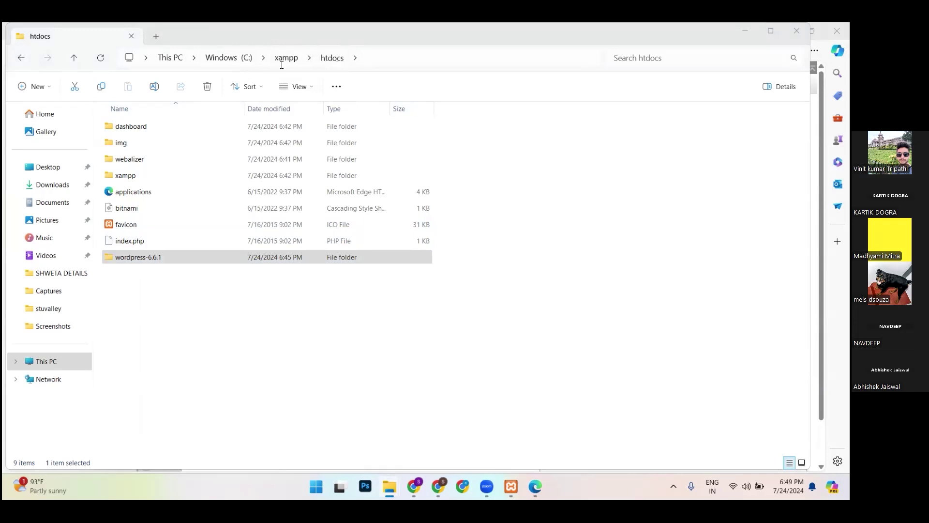
click(373, 61)
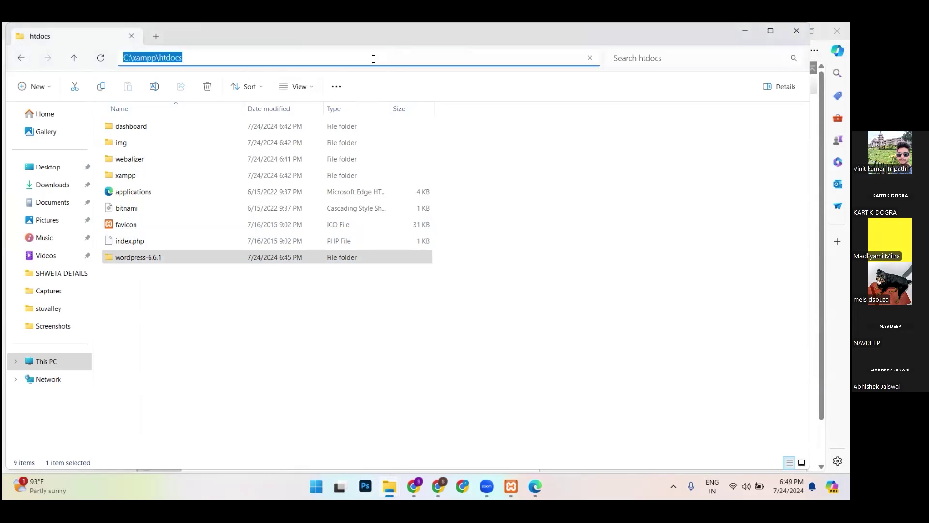
click(547, 154)
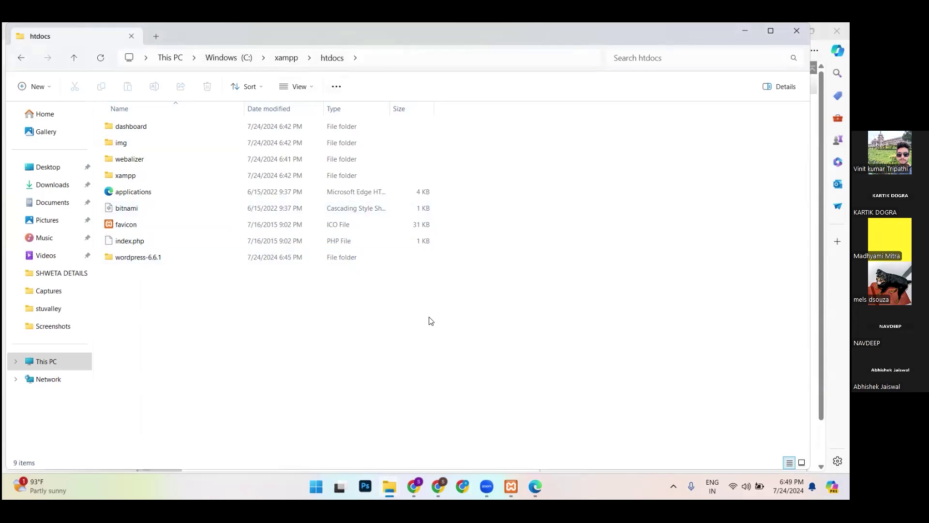
Open phpMyAdmin again from XAMPP in a second browser tab and compare the two tabs.
mouse_move(511, 485)
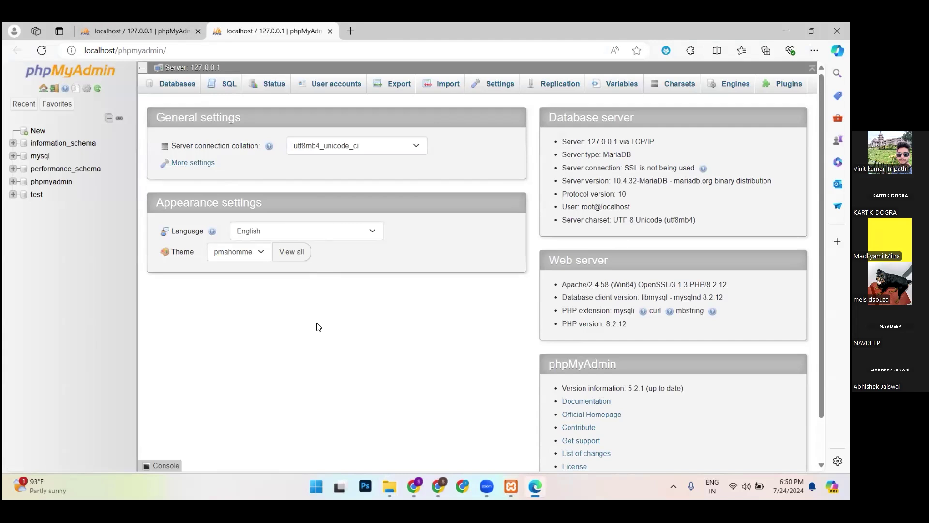
click(167, 25)
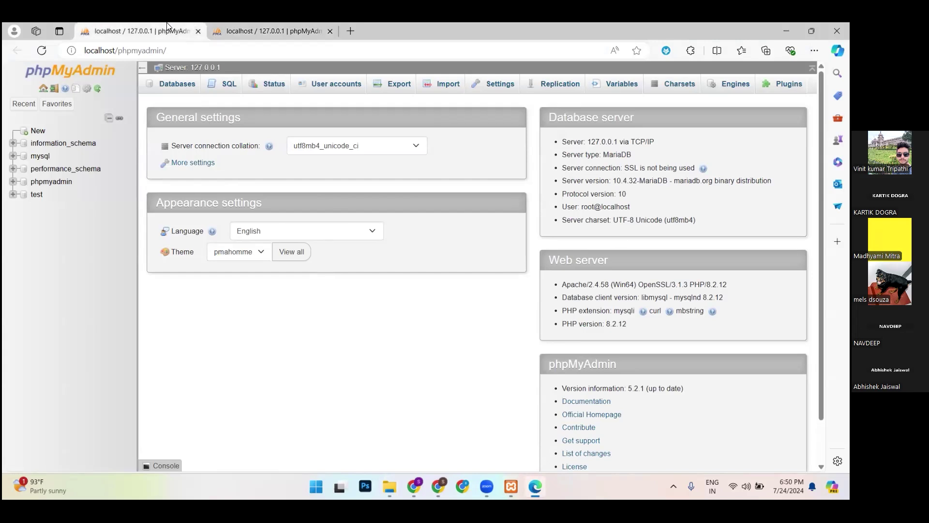
click(241, 30)
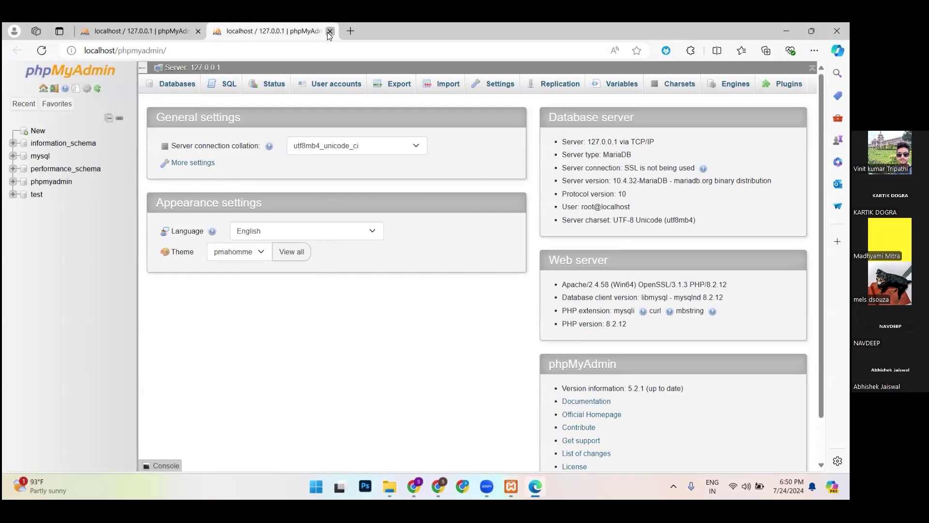
Close the duplicate phpMyAdmin tab and open the page for creating a new database.
click(330, 31)
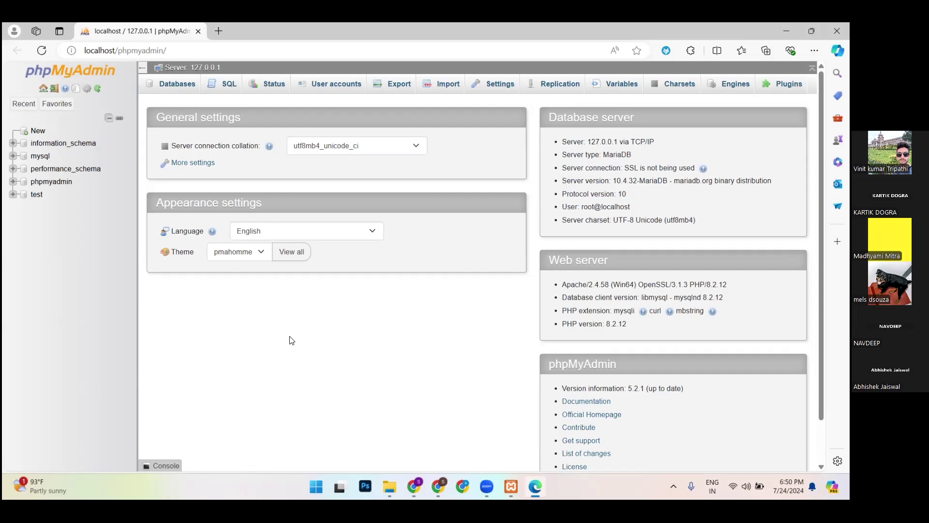
click(38, 133)
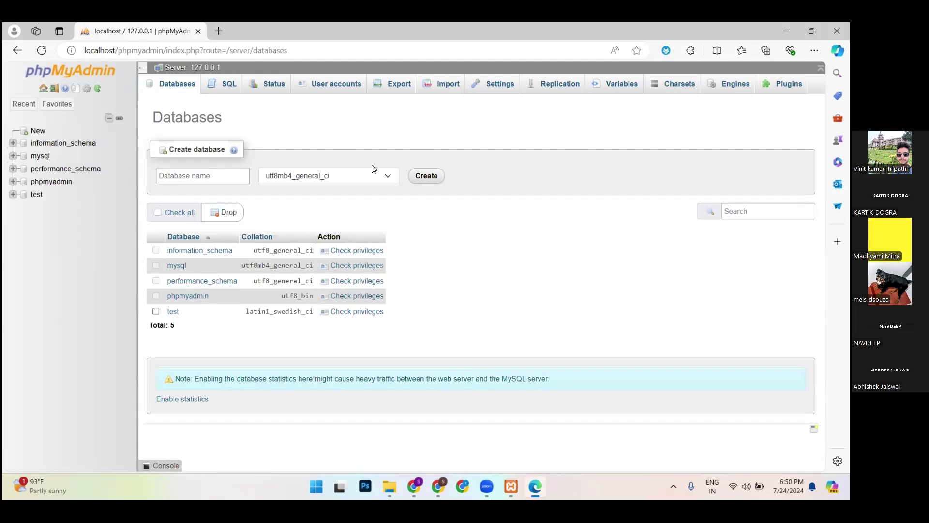
Review the XAMPP Control Panel's running modules and the htdocs folder's contents, and return to phpMyAdmin's Databases page.
key(alt+Tab)
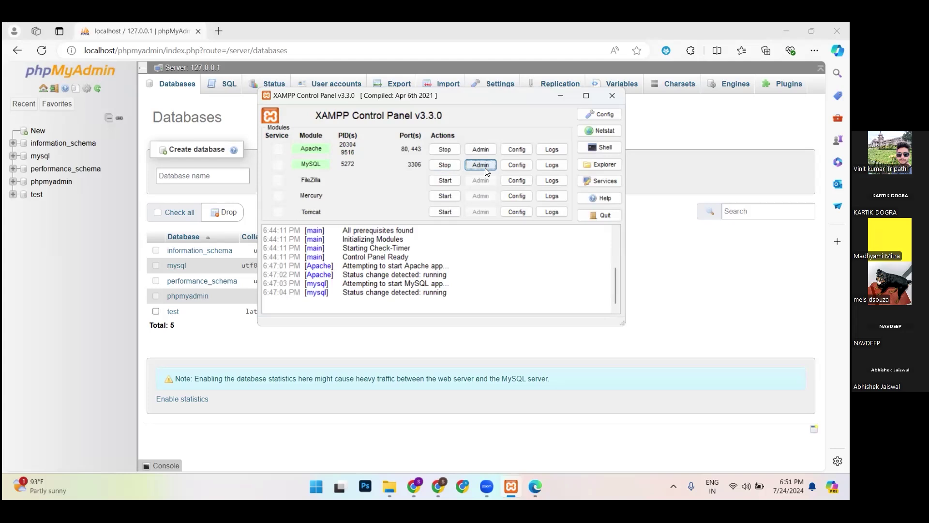
click(563, 97)
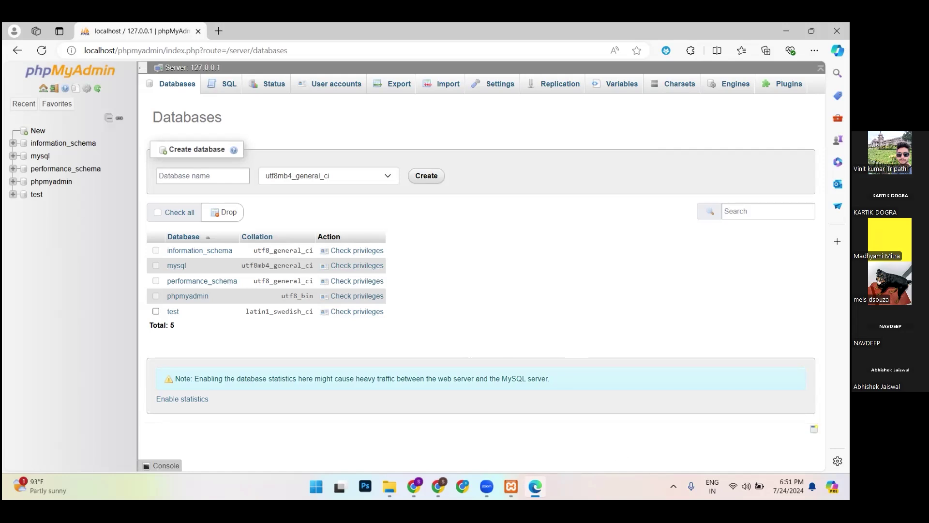
click(392, 472)
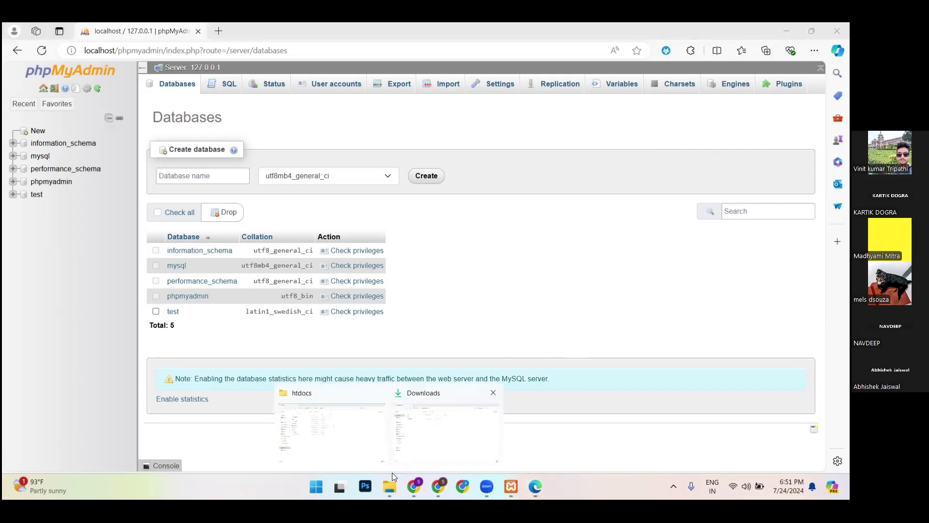
click(332, 426)
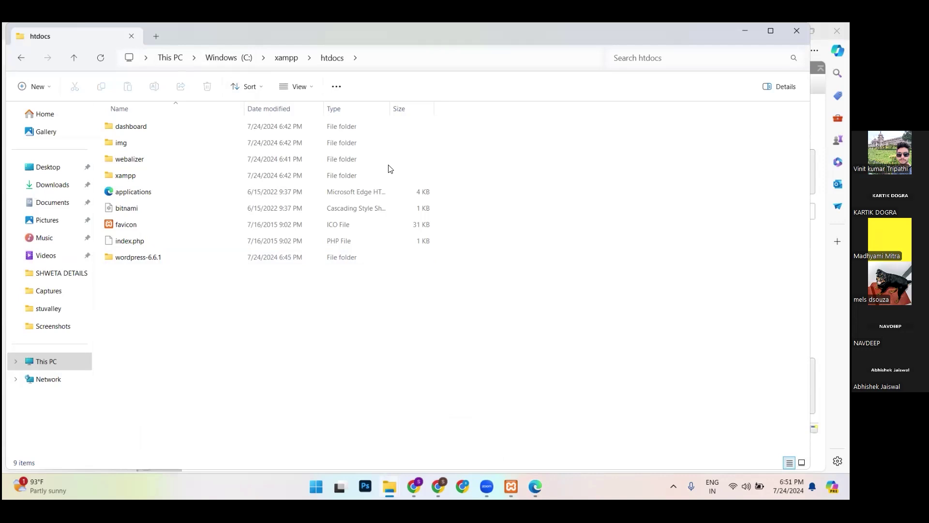
key(alt+Tab)
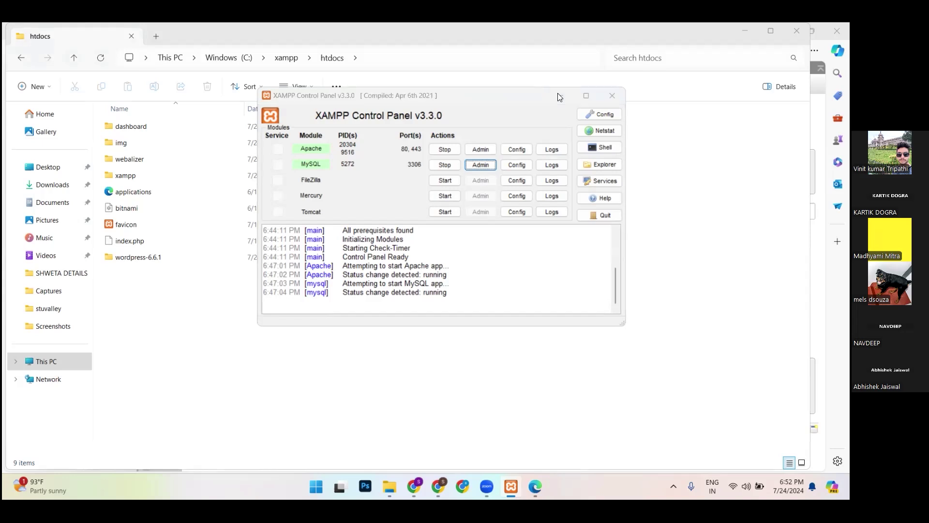
click(558, 96)
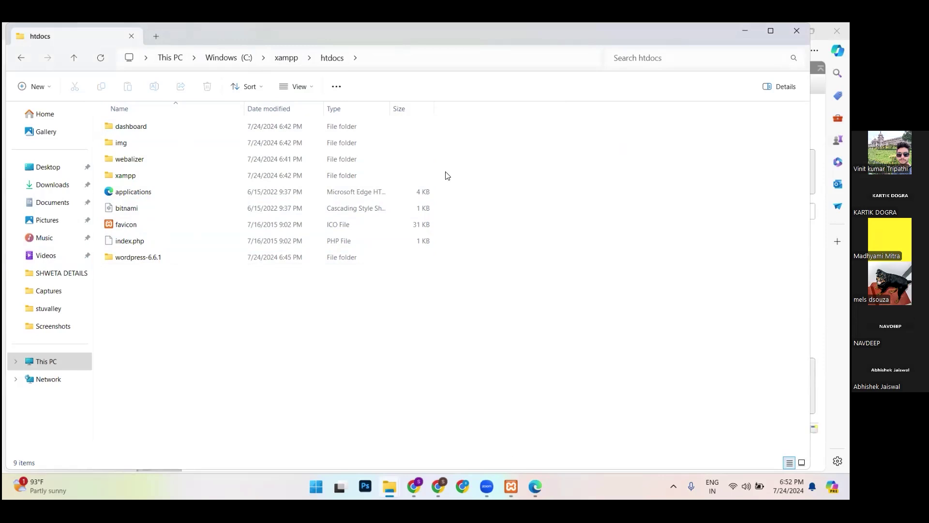
key(alt+Tab)
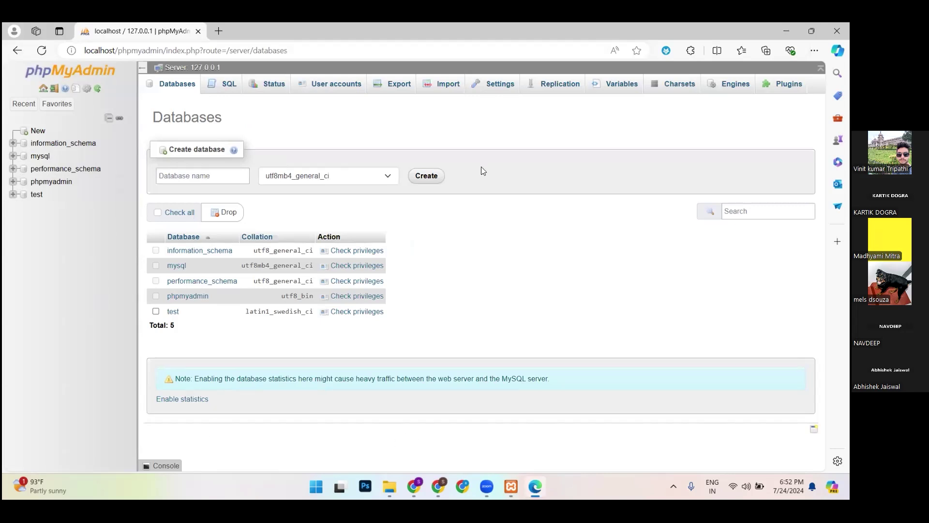
key(alt+Tab)
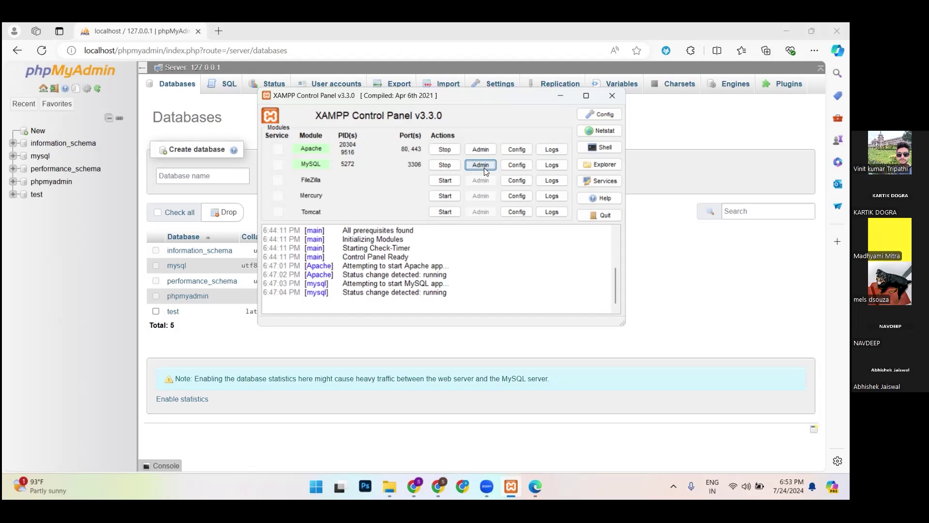
click(679, 265)
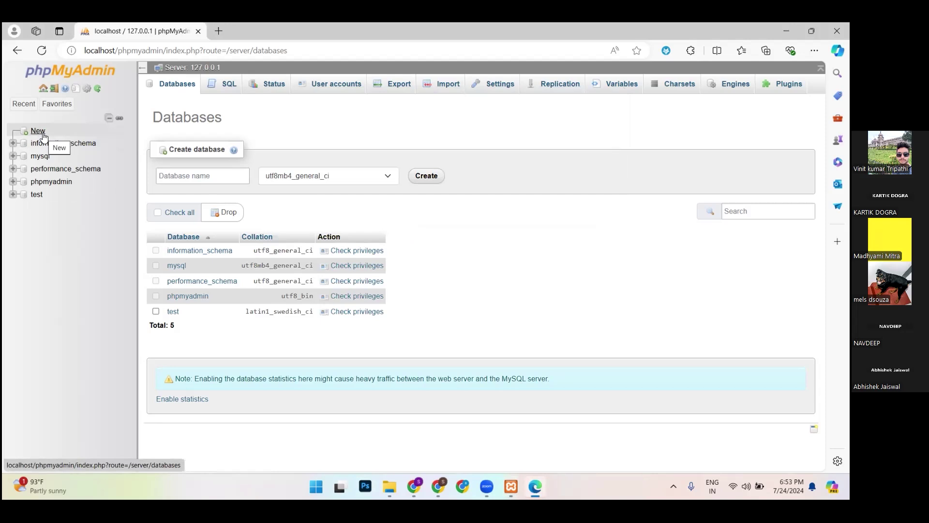
Create a new database named wordpress in phpMyAdmin.
click(202, 178)
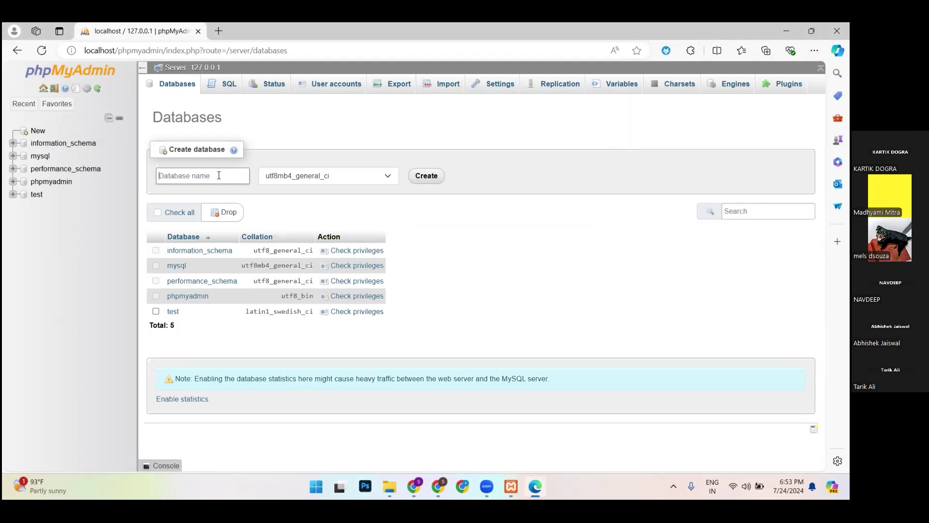
text(Wordpress)
drag(200, 184, 147, 176)
click(431, 180)
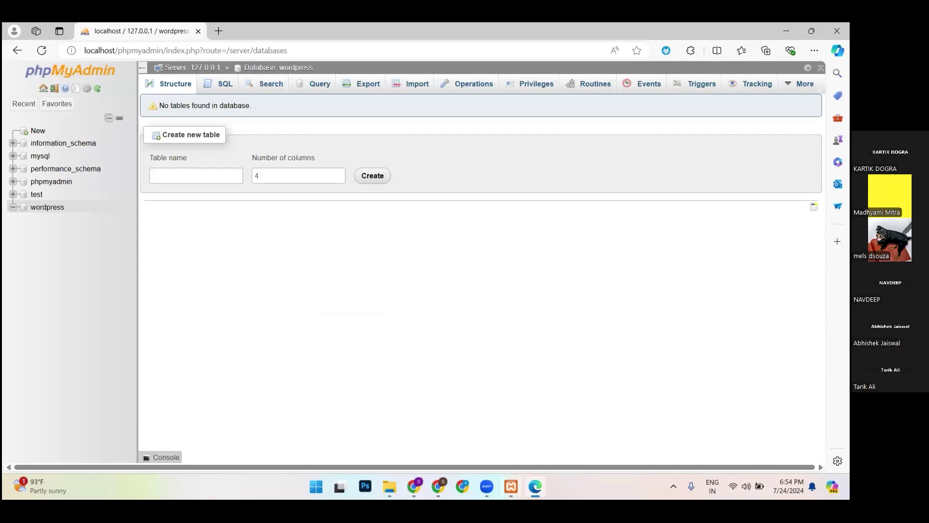
mouse_move(511, 479)
drag(86, 50, 339, 111)
Switch to Chrome, open a new browser tab and close the XAMPP download tabs.
click(436, 480)
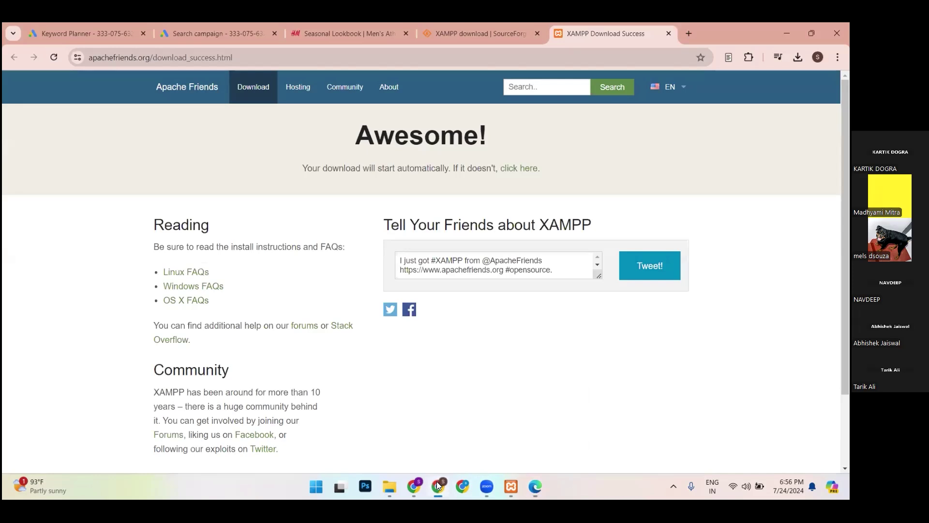
click(689, 34)
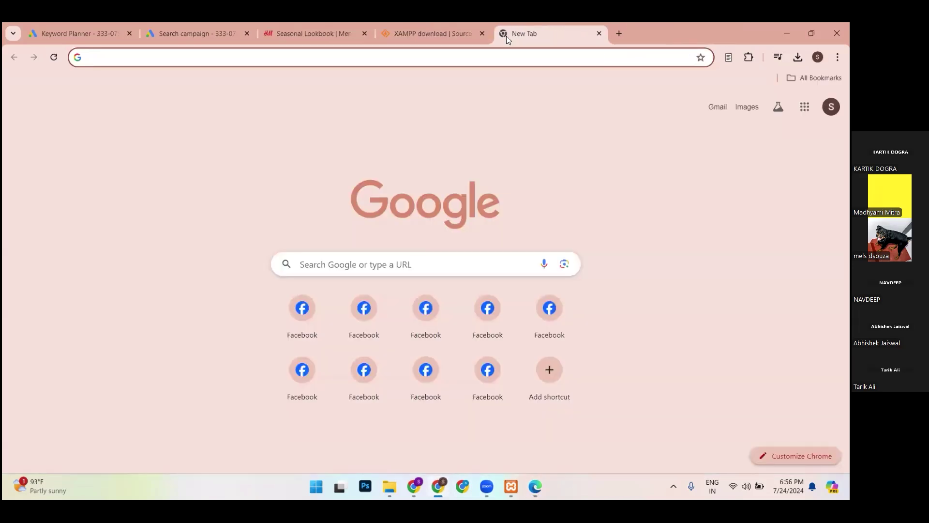
click(481, 34)
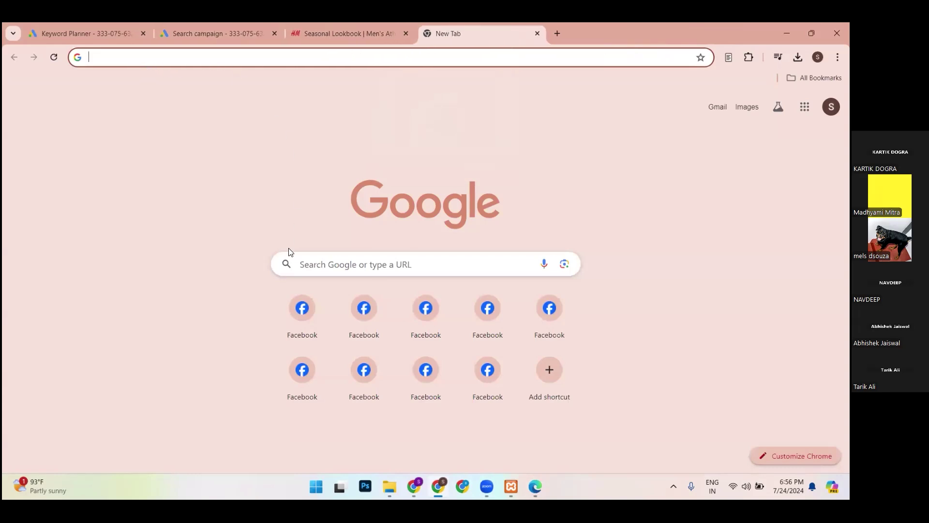
click(351, 262)
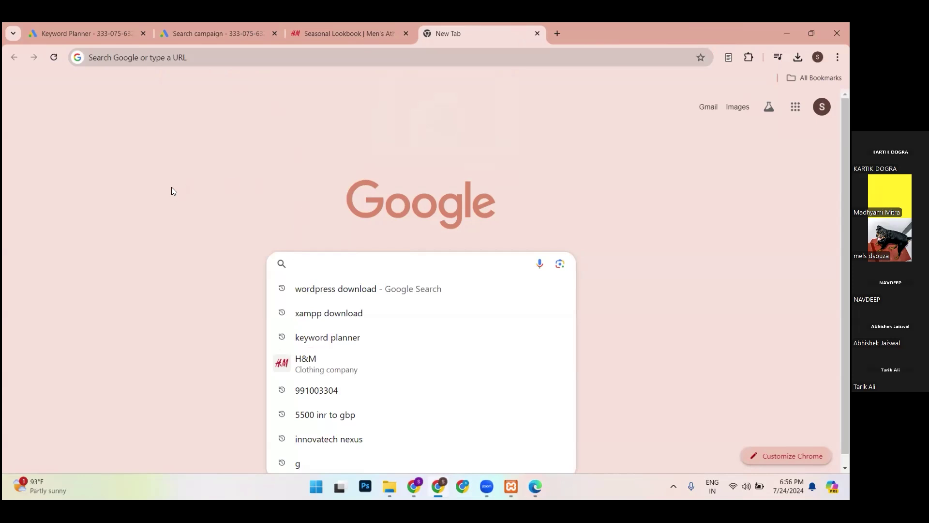
Try to reach localhost/wordpress/wp-admin from the suggested addresses, and go back to the blank tab.
click(183, 58)
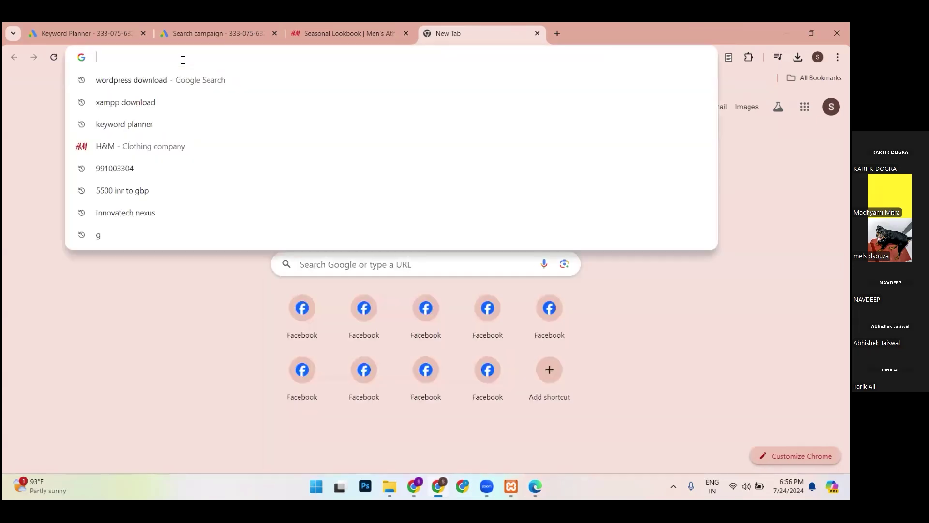
text(local)
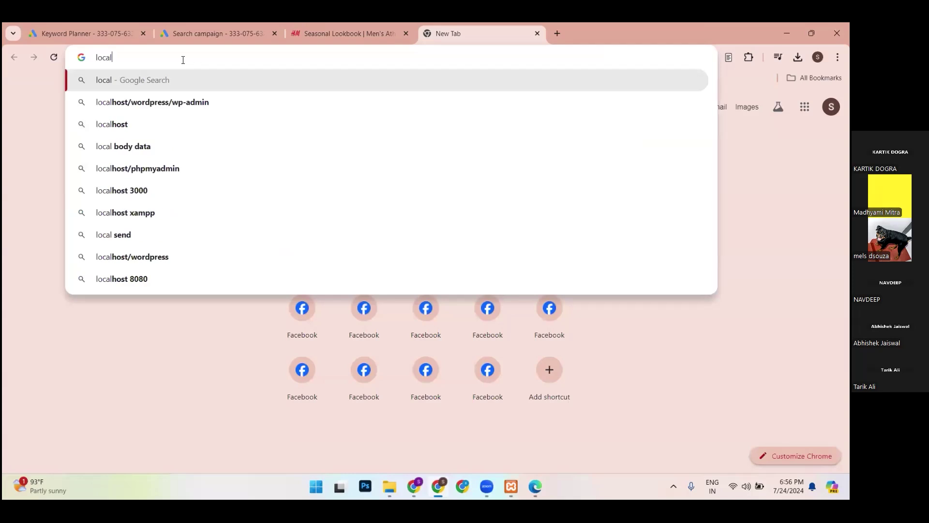
text(host)
key(Down)
key(Down)
click(175, 124)
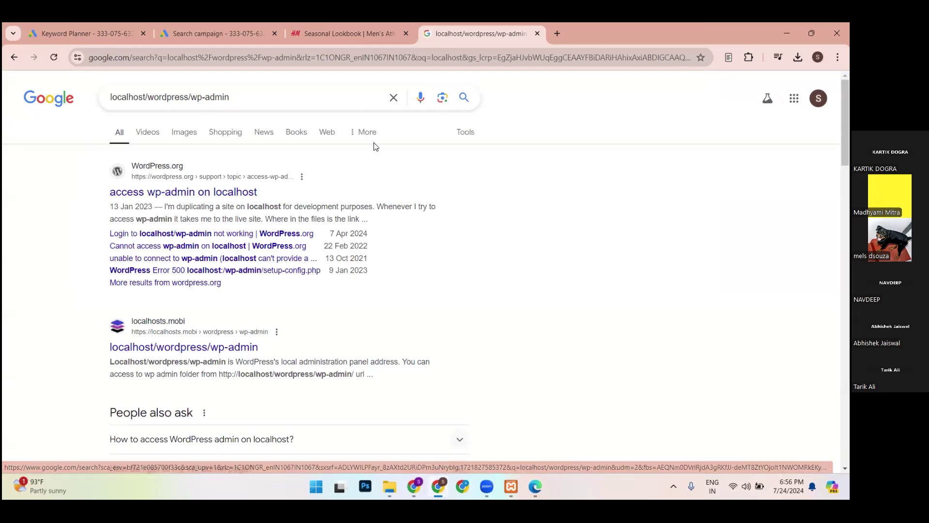
click(15, 57)
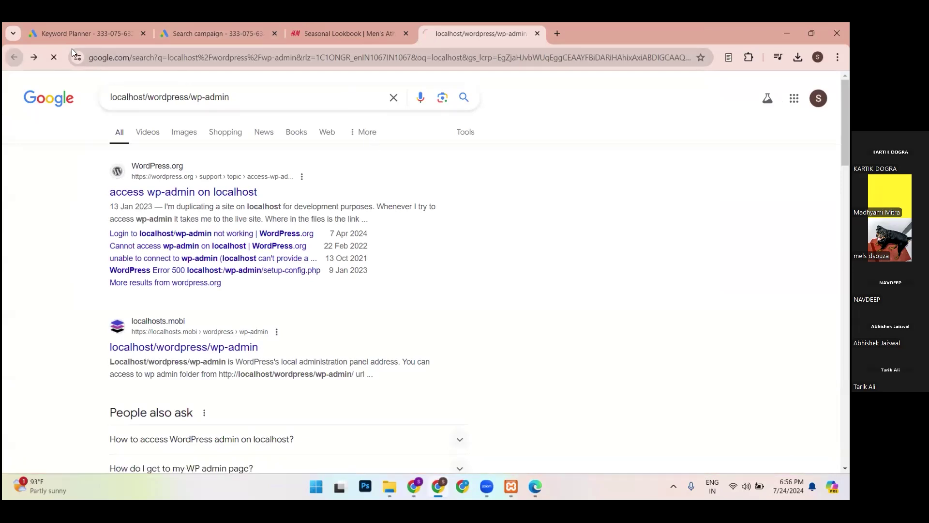
Load the local WordPress site at localhost/wordpress in the browser.
click(174, 58)
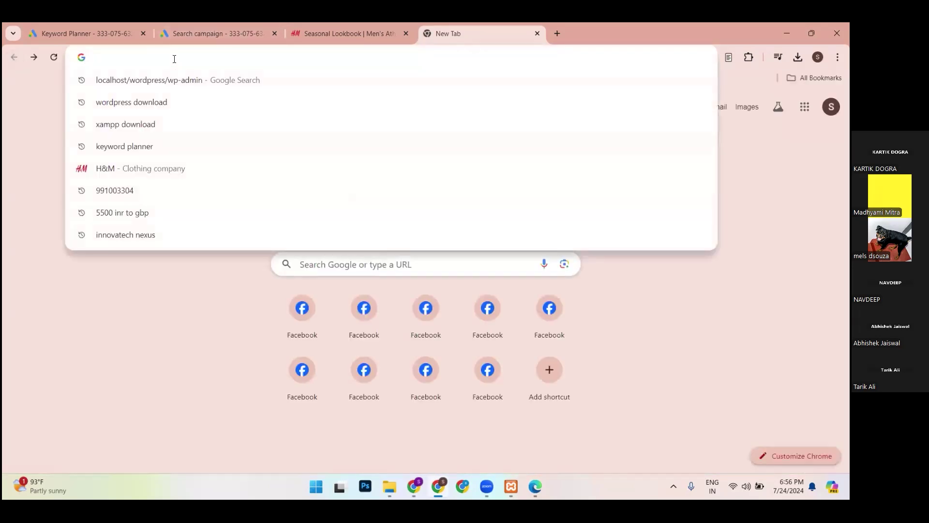
text(local)
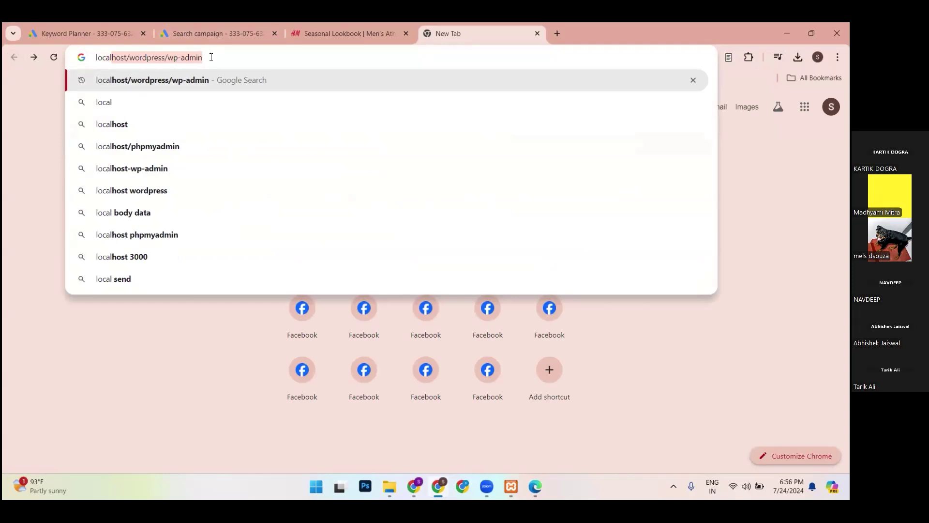
key(Right)
key(BackSpace)
key(BackSpace)
key(BackSpace)
key(BackSpace)
key(BackSpace)
key(BackSpace)
key(BackSpace)
key(BackSpace)
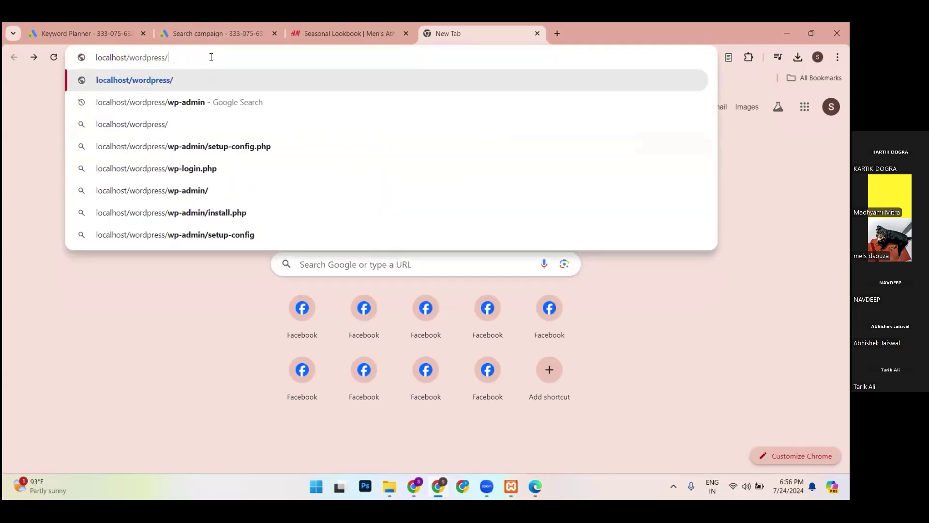
key(BackSpace)
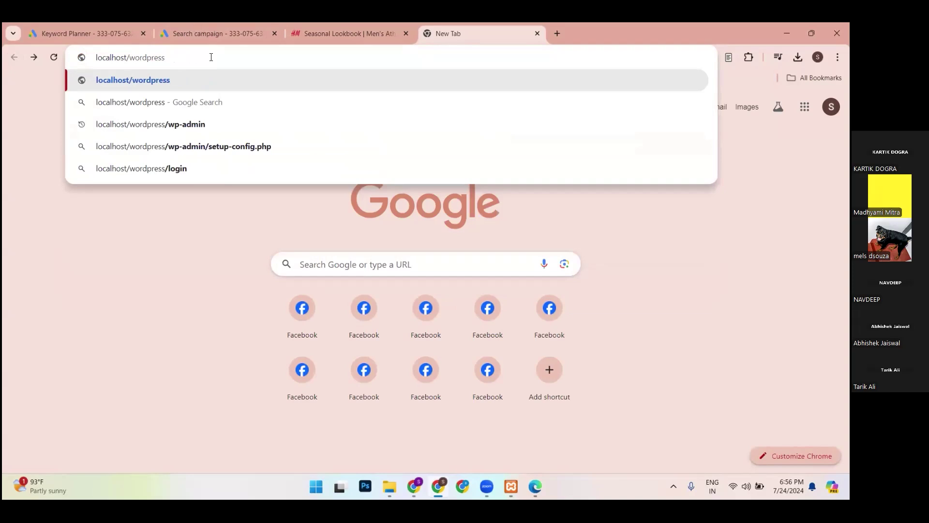
key(Return)
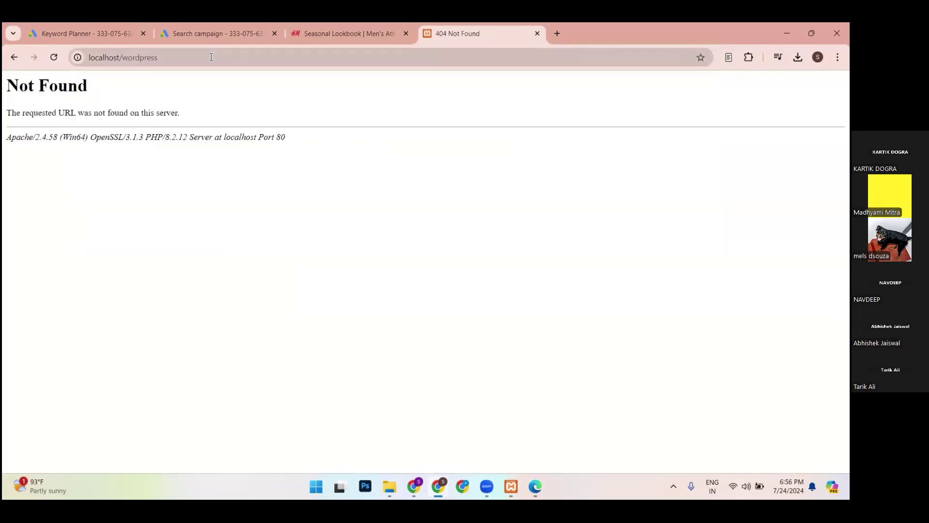
Try the site address with a trailing slash, localhost/wordpress/.
click(211, 57)
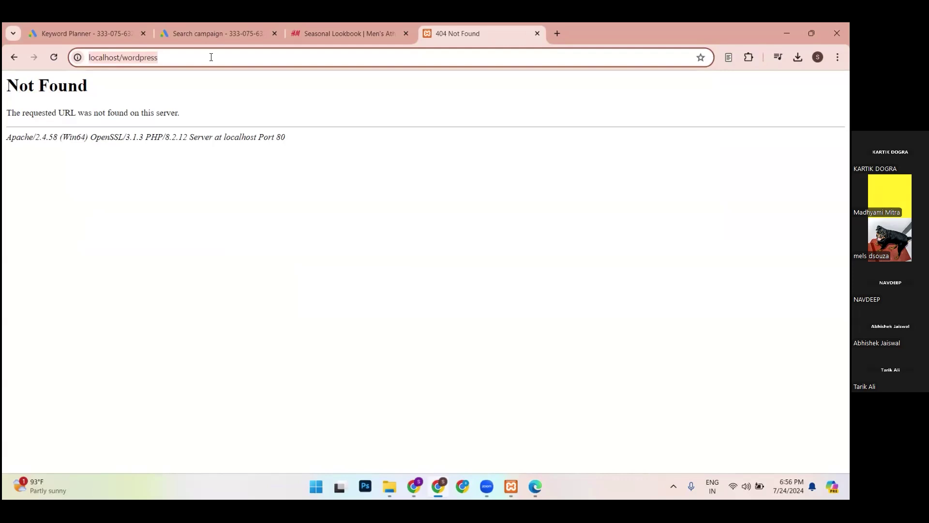
click(210, 57)
text(/)
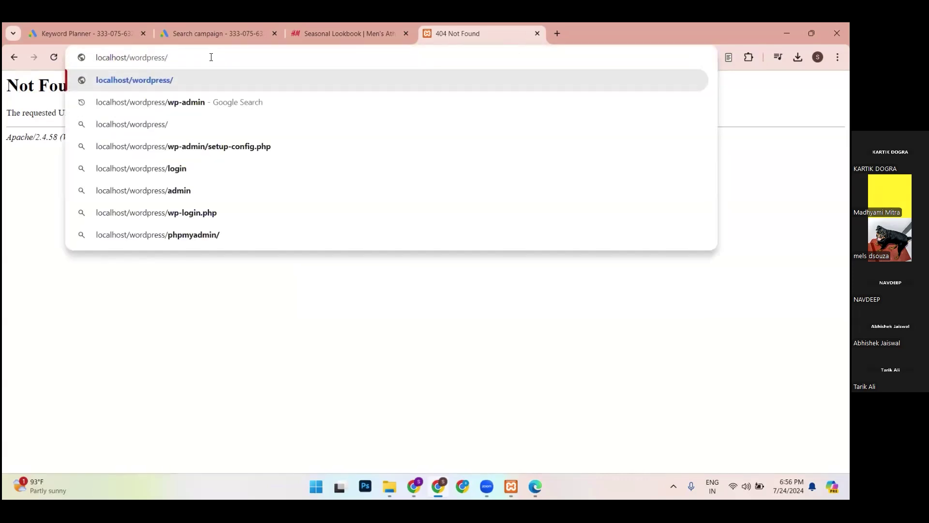
key(Return)
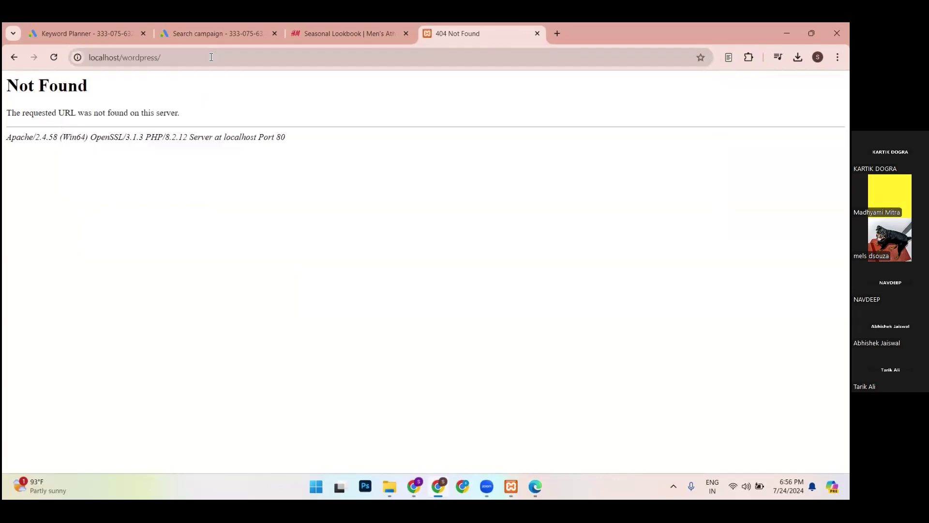
click(211, 57)
click(211, 57)
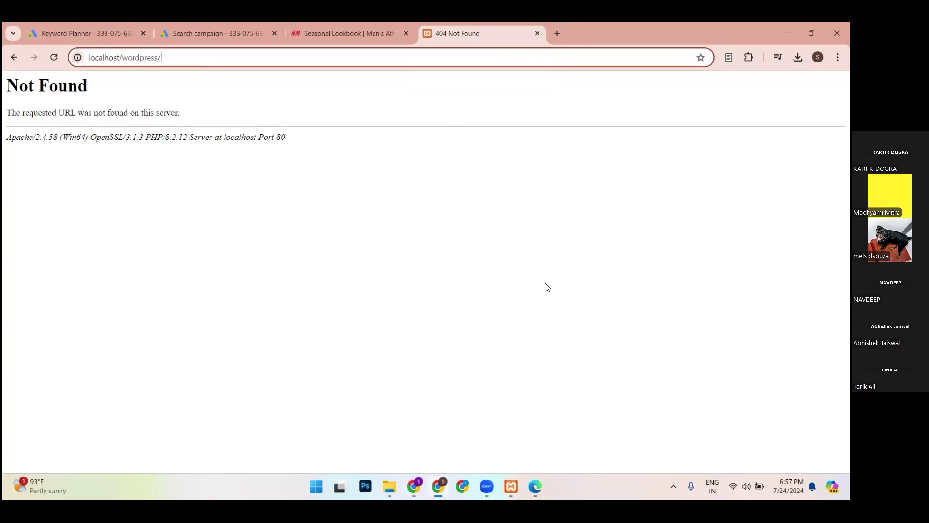
Switch to phpMyAdmin in Edge and check the name and structure of the wordpress database.
mouse_move(536, 486)
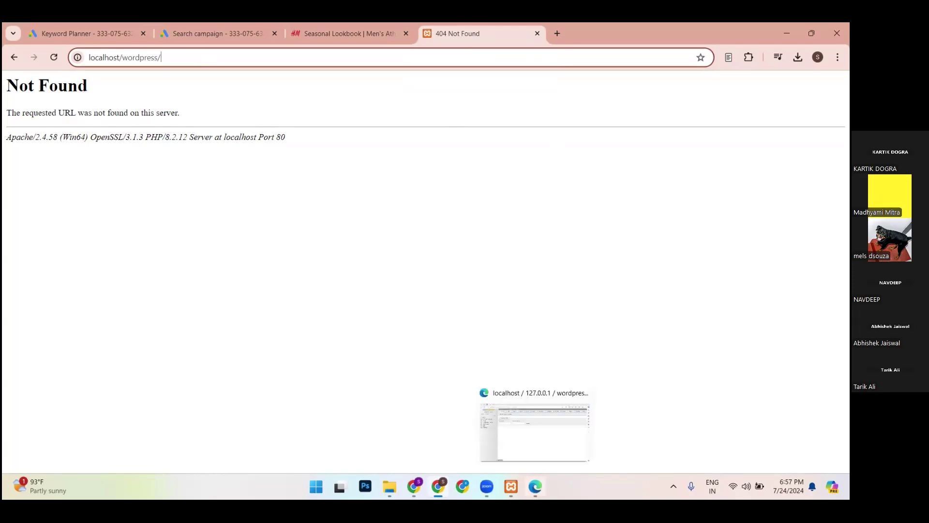
click(547, 439)
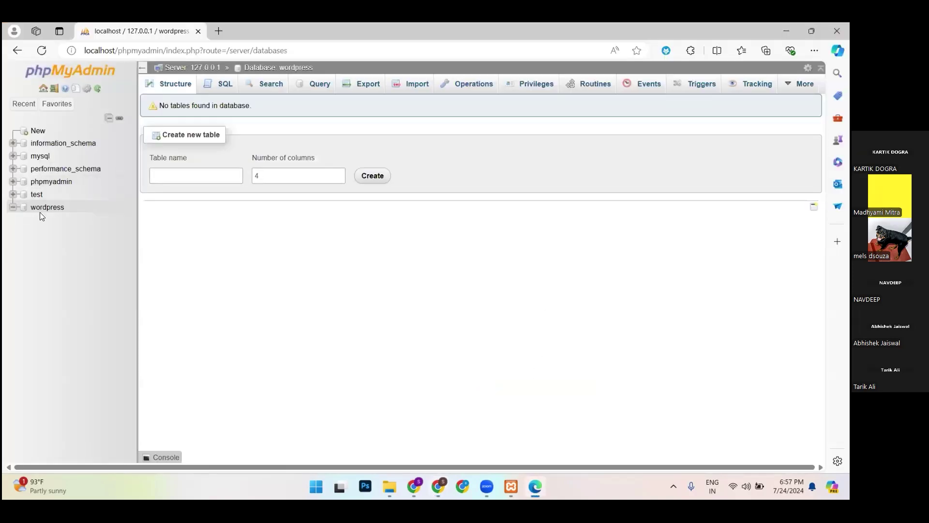
click(43, 211)
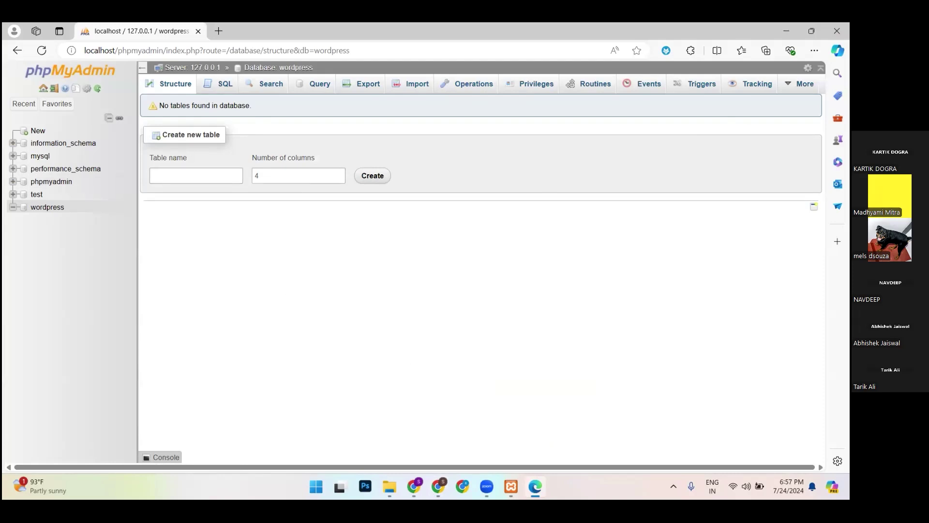
Switch back to Chrome and look up the suggested address localhost/wordpress/wp-admin.
key(alt+Tab)
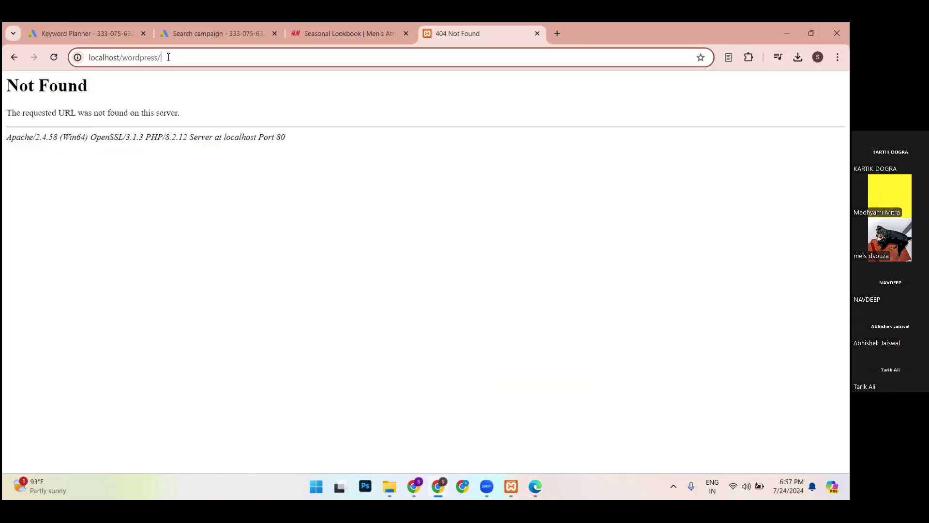
key(BackSpace)
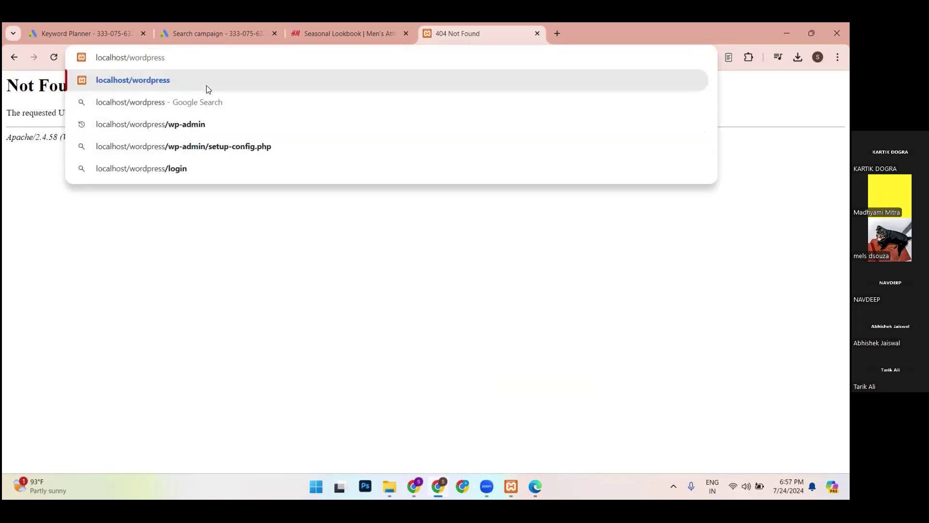
click(203, 124)
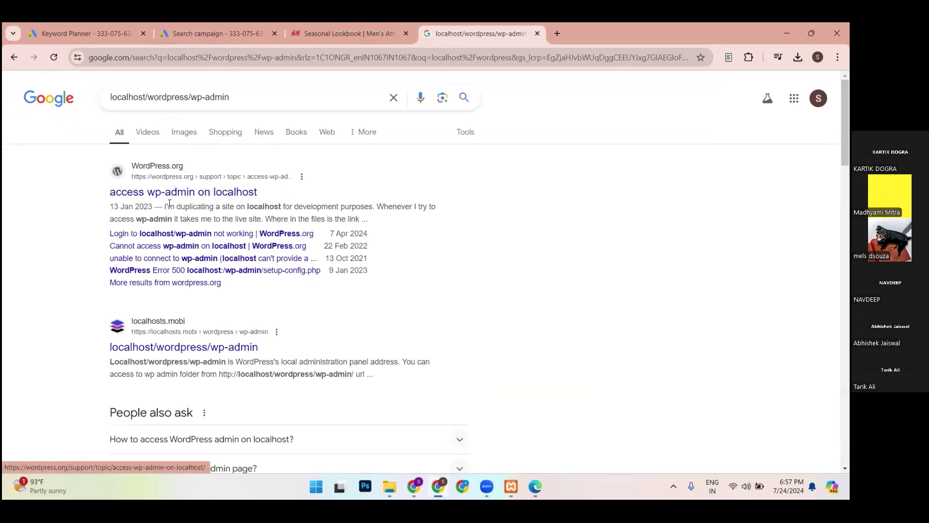
Open the WordPress.org thread "access wp-admin on localhost" in a new tab, read through its replies, and close the tab.
right_click(226, 194)
click(270, 203)
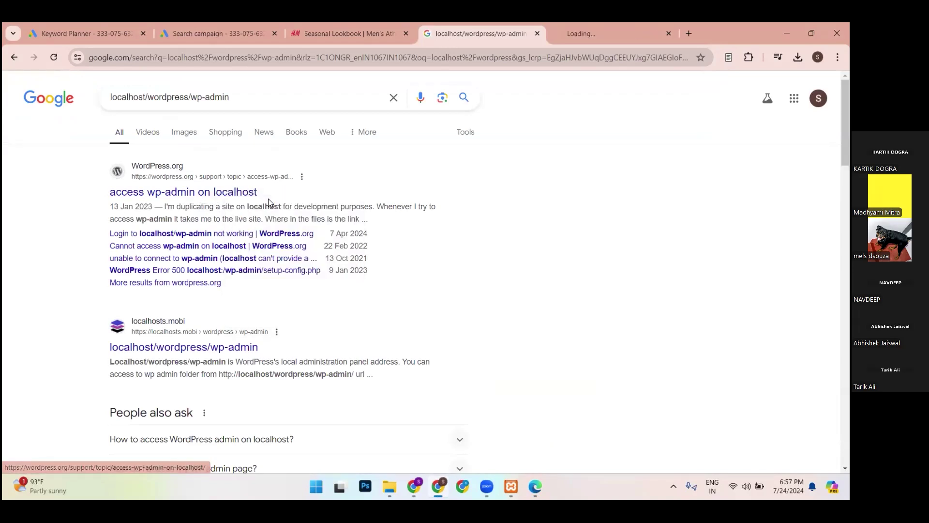
click(592, 36)
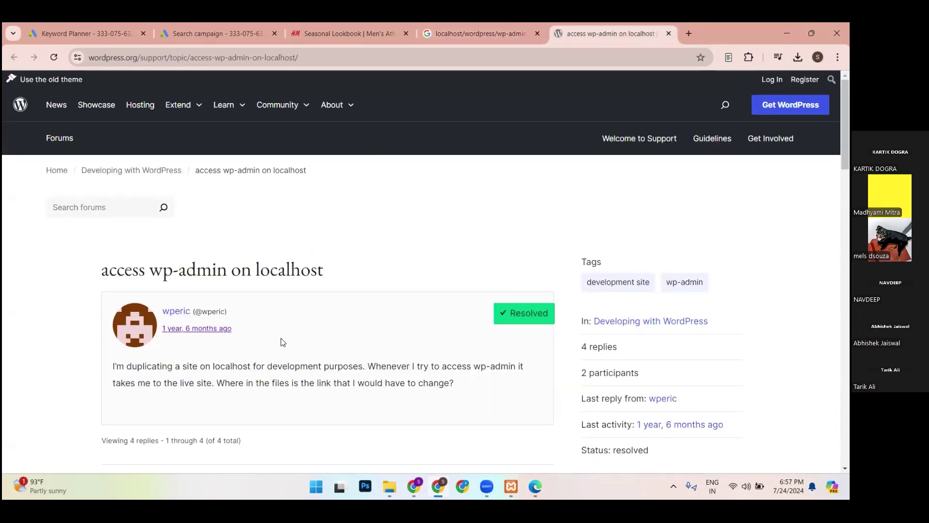
scroll(404, 308, down, 2)
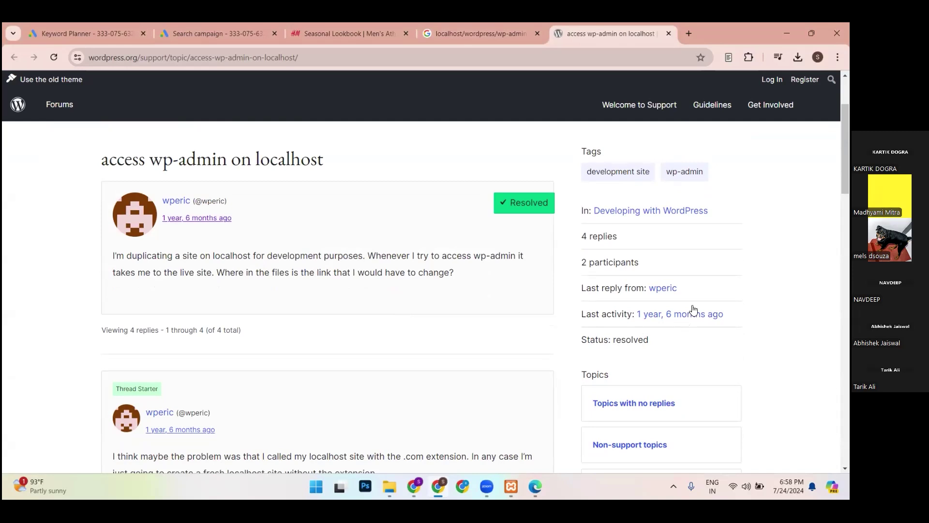
scroll(692, 309, down, 5)
scroll(695, 307, up, 6)
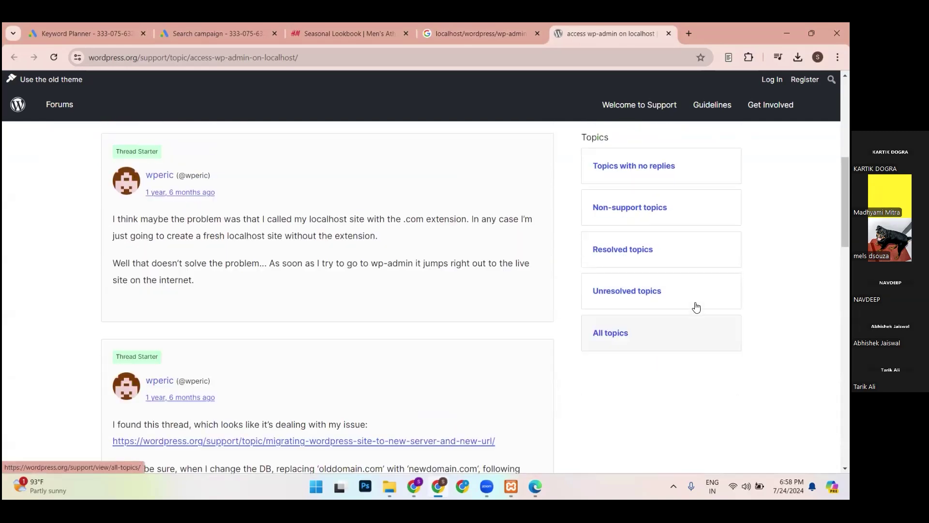
click(668, 34)
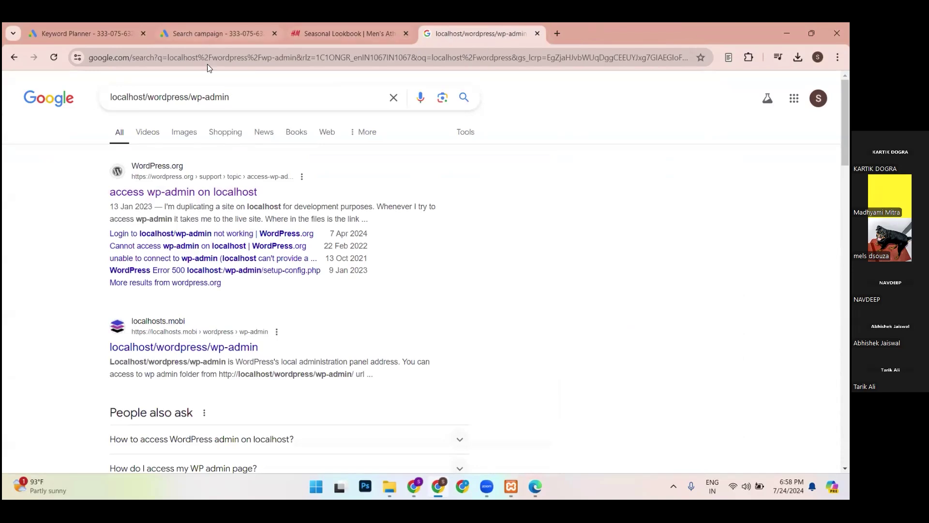
Change the Google search to the suggested query localhost/wordpress/login, and begin re-entering the localhost address.
click(386, 59)
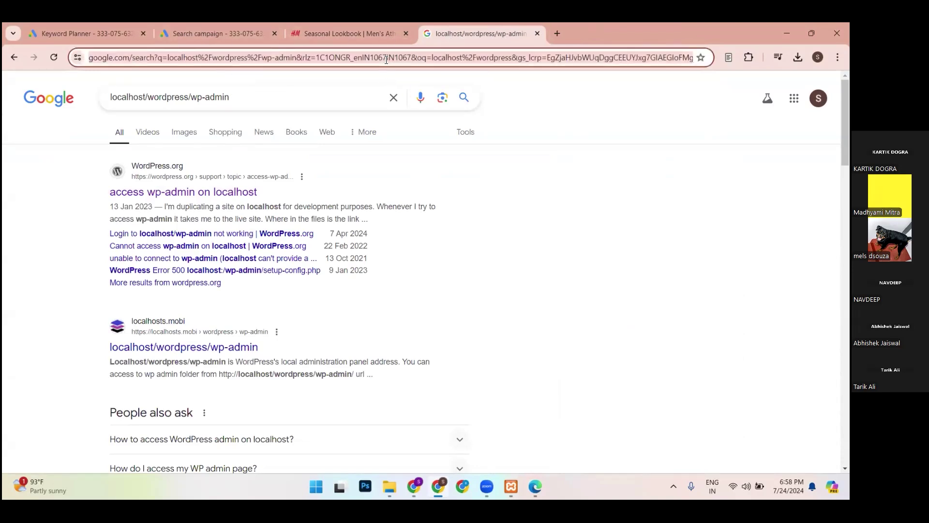
click(225, 97)
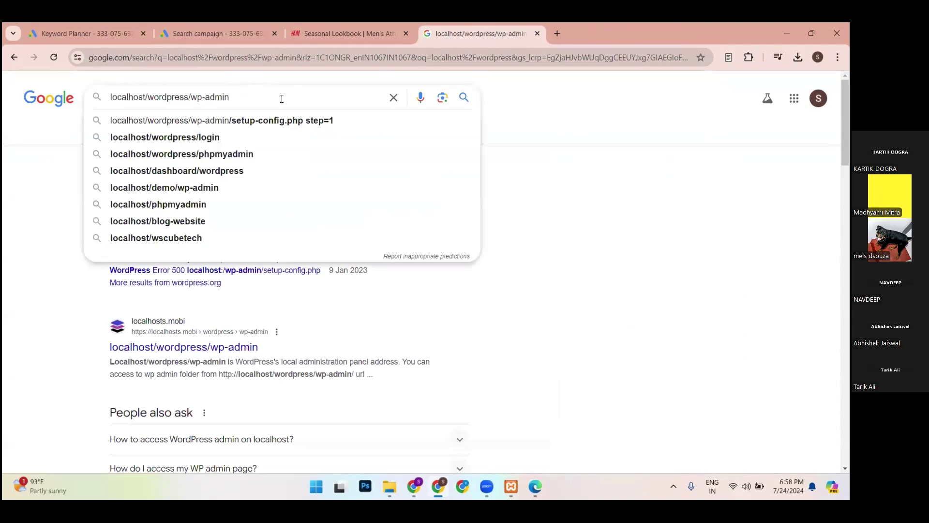
key(BackSpace)
key(BackSpace)
key(BackSpace)
key(BackSpace)
key(BackSpace)
key(BackSpace)
key(BackSpace)
key(BackSpace)
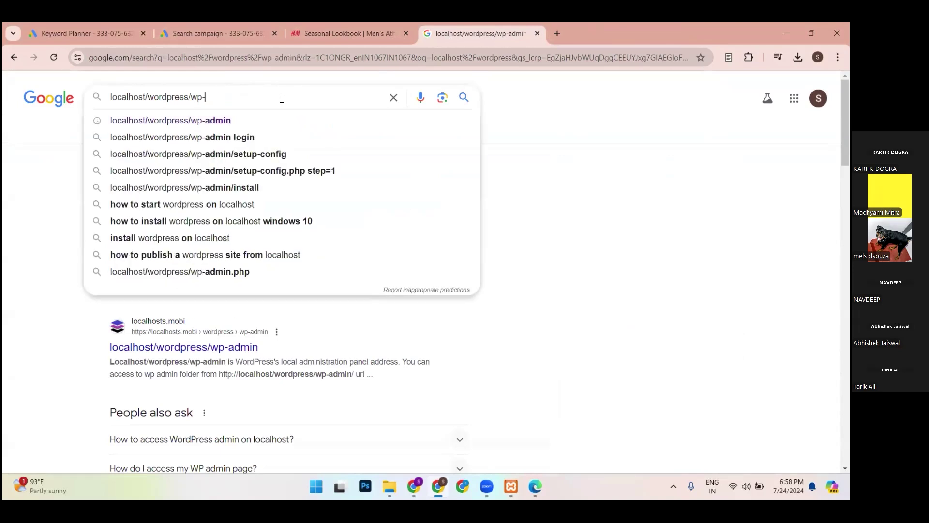
key(BackSpace)
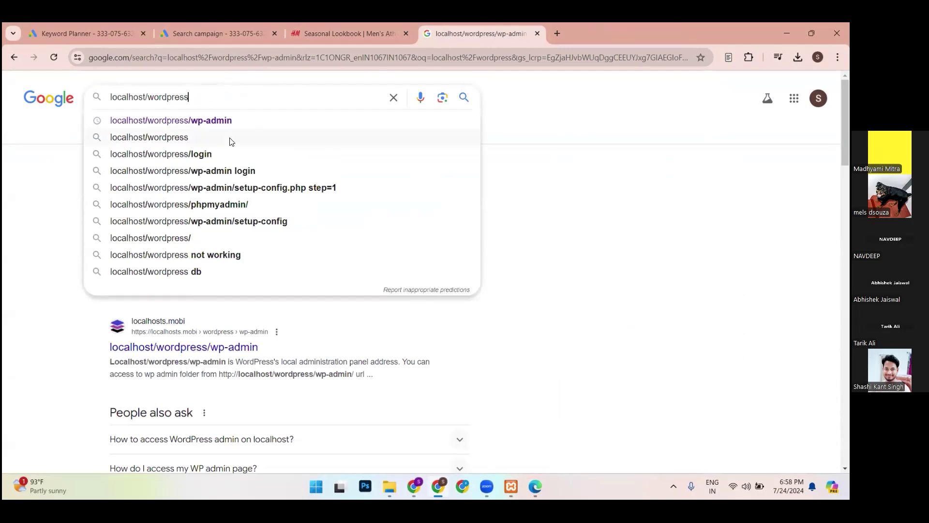
click(213, 154)
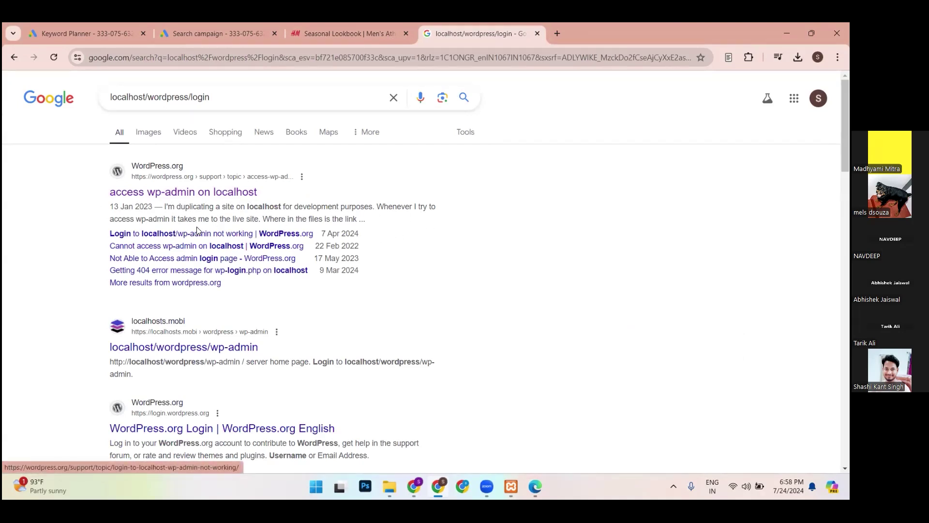
click(252, 59)
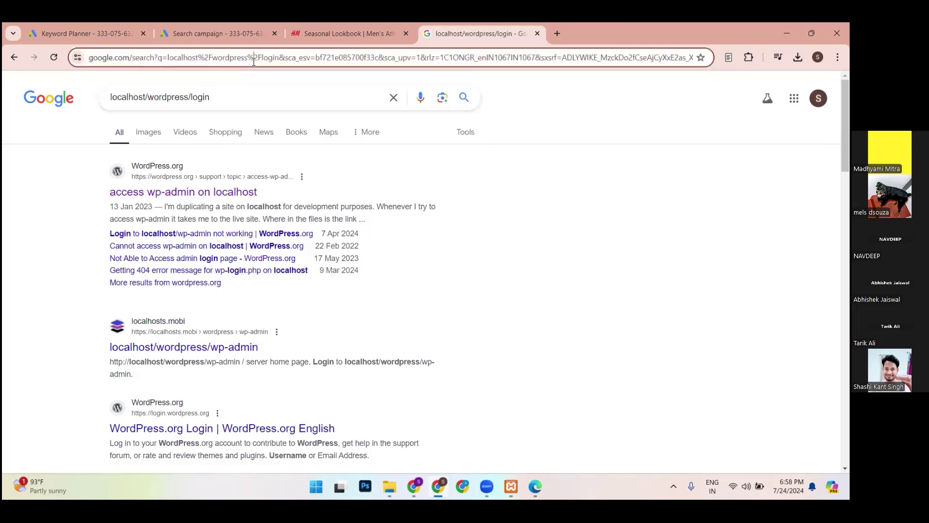
text(loca)
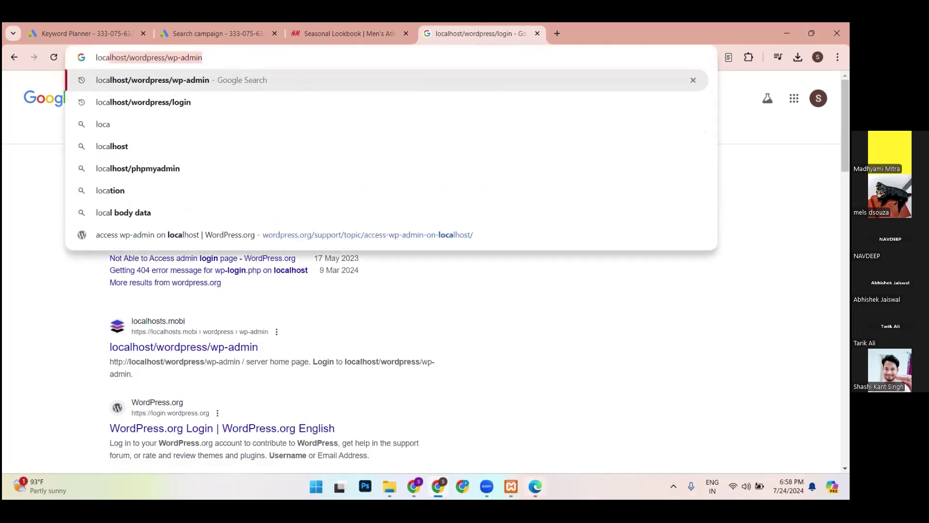
Switch to the XAMPP Control Panel and view the configuration file choices for the MySQL module.
click(511, 486)
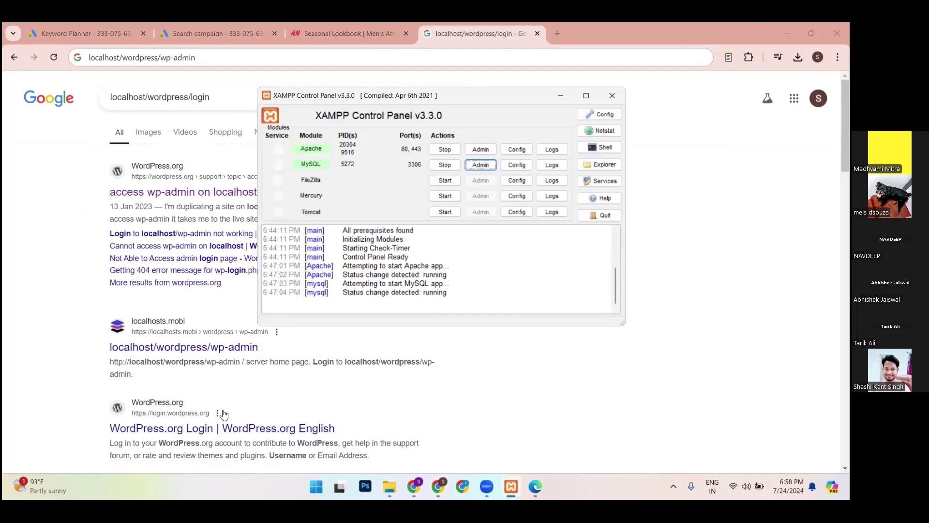
click(516, 163)
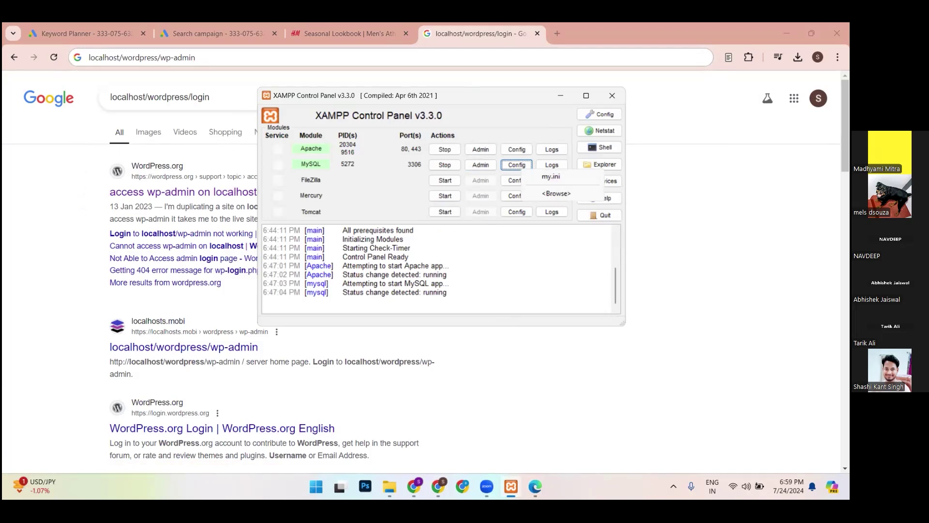
click(537, 394)
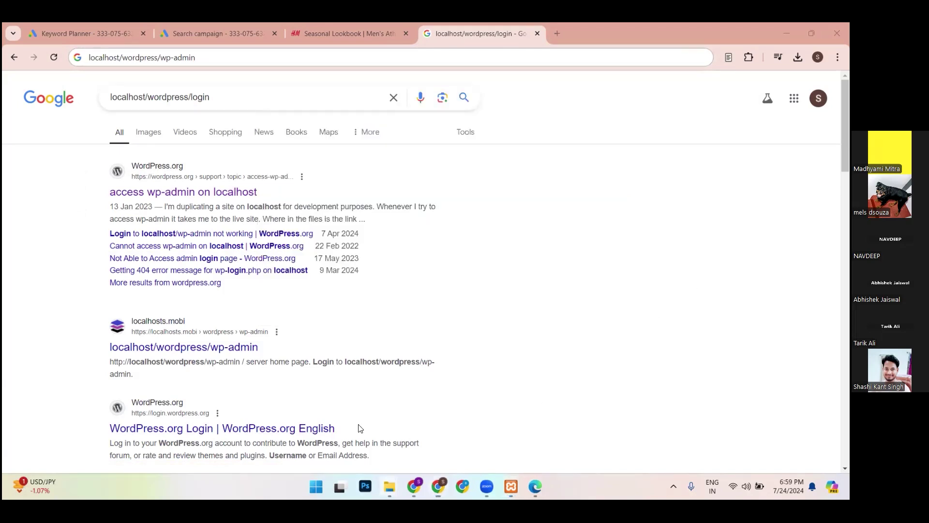
Start the XAMPP installer from the Downloads folder and decline to continue the installation.
key(super+e)
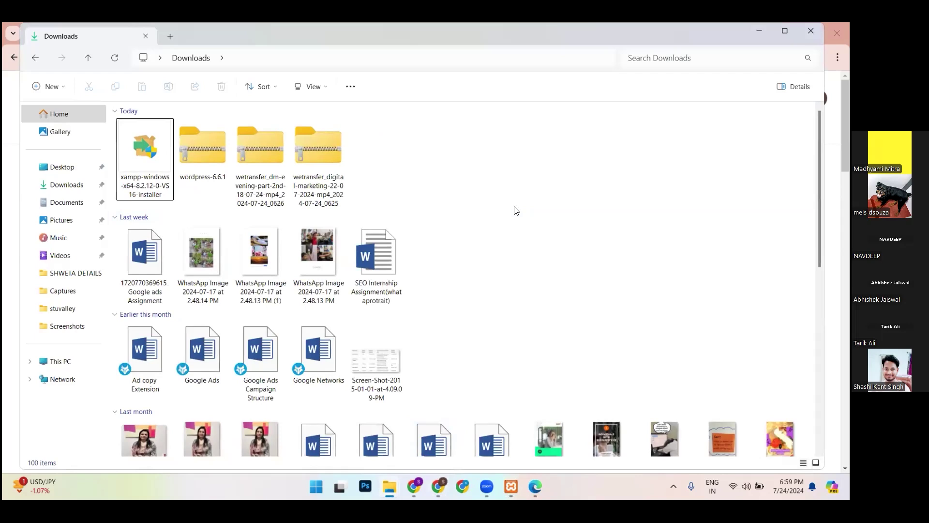
double_click(151, 150)
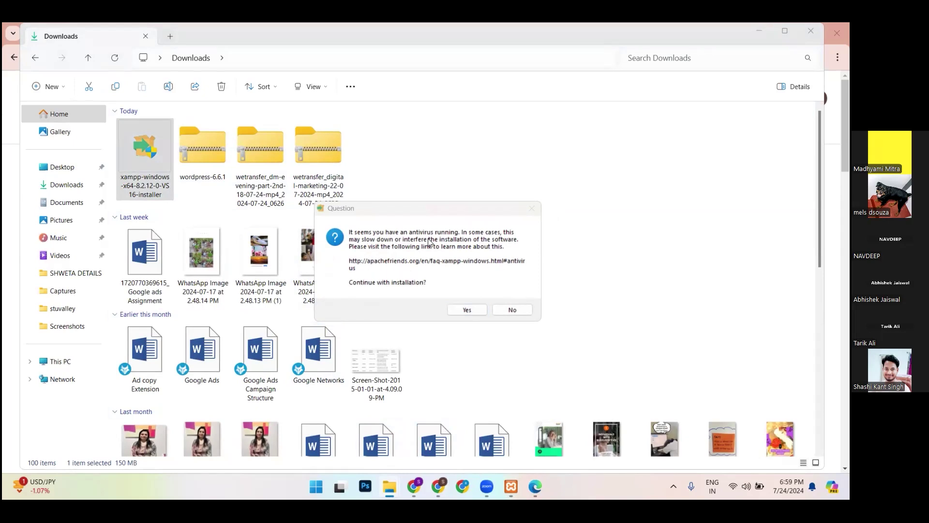
click(512, 310)
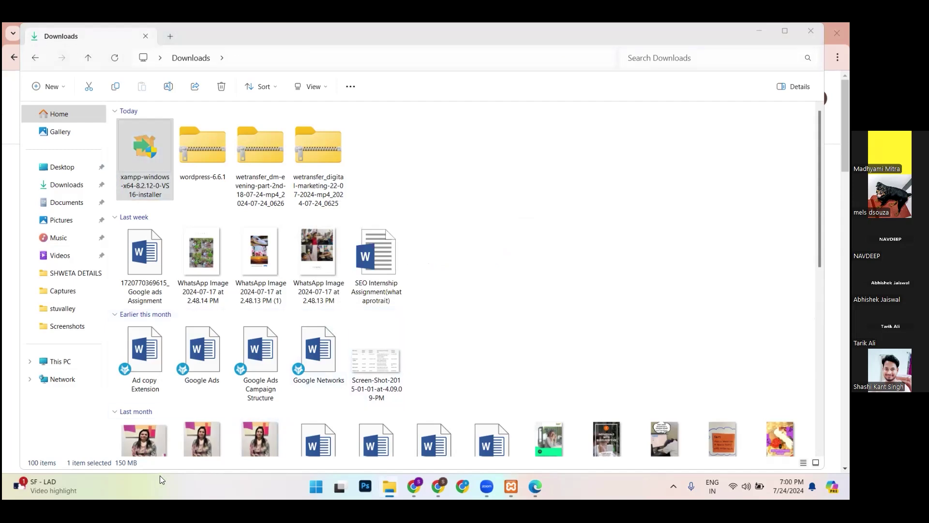
Open the Windows Run dialog and minimize all other open windows to clear the desktop.
key(super+r)
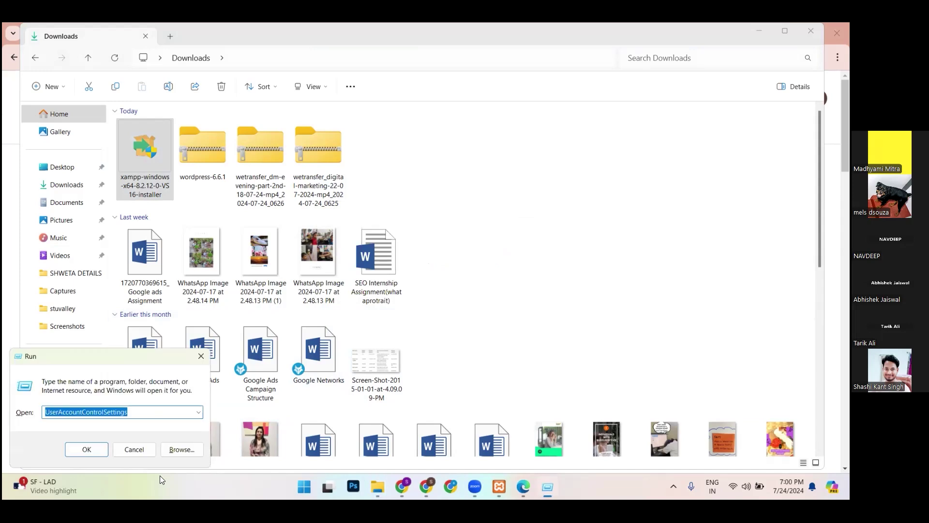
click(759, 31)
click(786, 33)
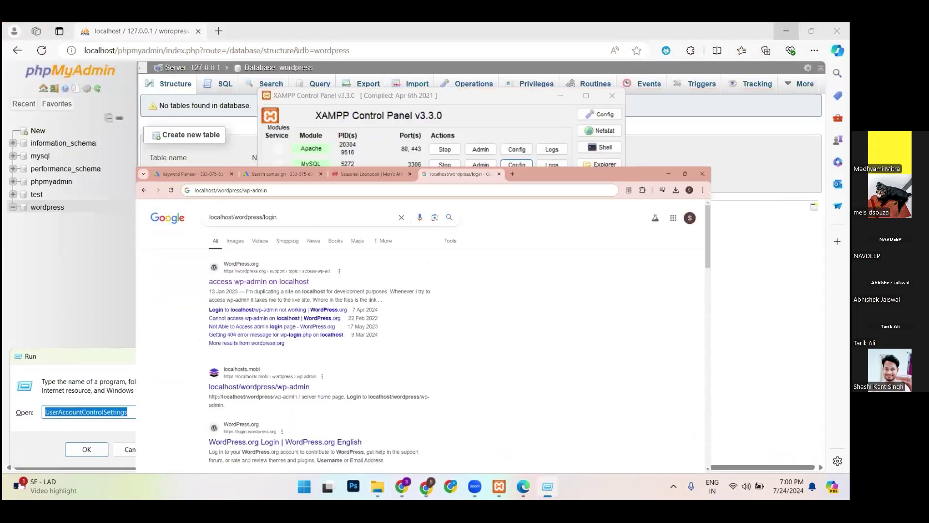
click(787, 31)
click(747, 31)
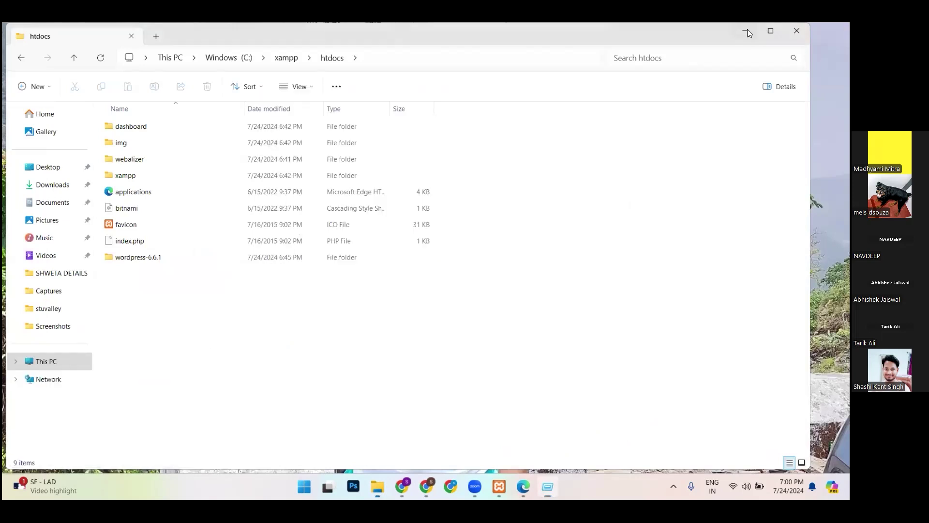
click(747, 31)
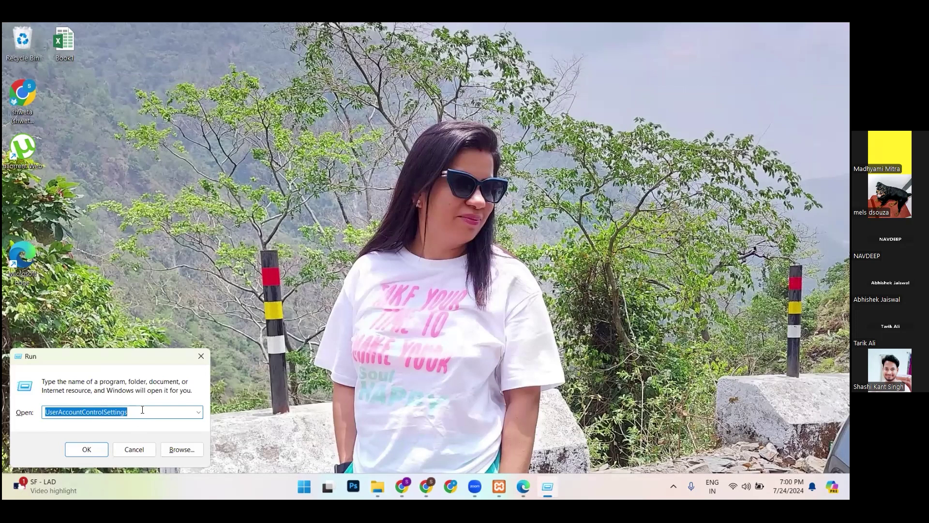
Try to launch myconfig from the Run dialog in place of the prefilled command.
key(BackSpace)
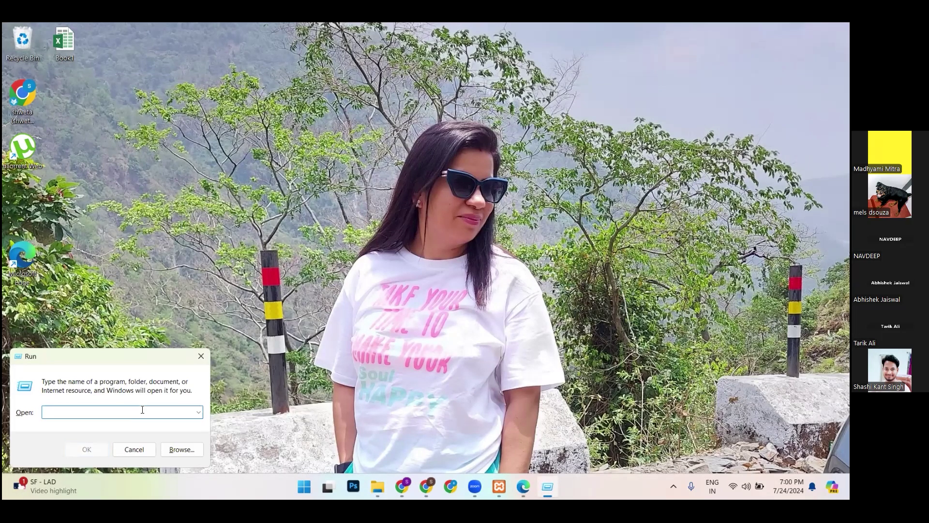
text(co)
key(BackSpace)
key(BackSpace)
text(muconfig)
click(54, 411)
key(BackSpace)
text(y)
key(Return)
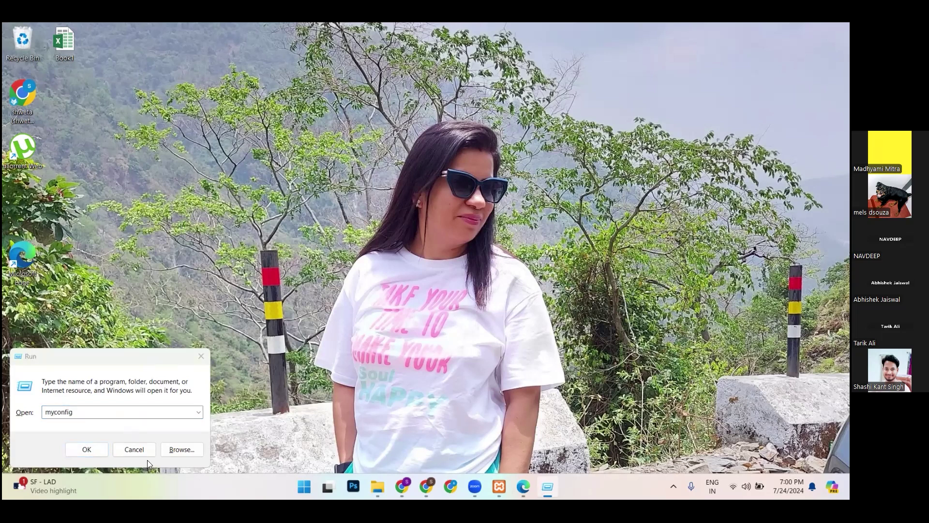
click(99, 413)
key(Return)
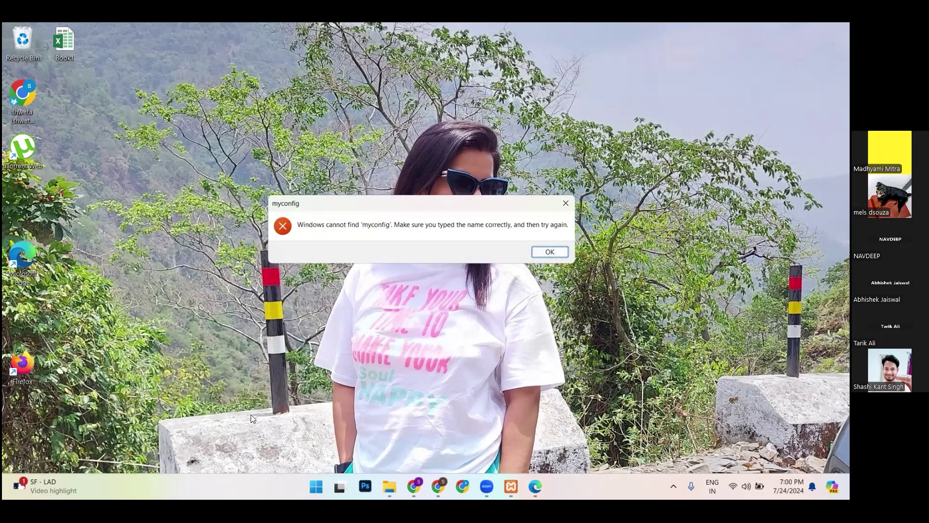
Try to launch myconfigure from a new Run dialog and dismiss the open error messages.
key(super)
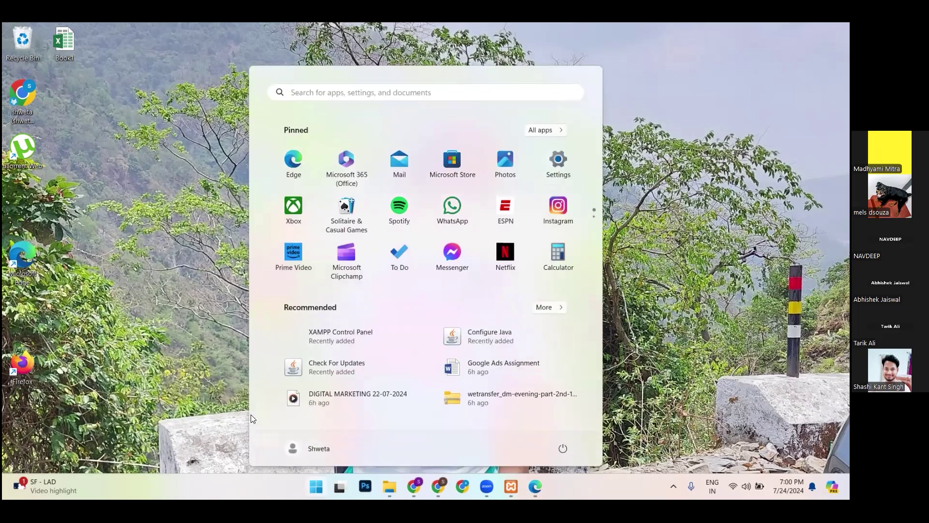
key(super)
key(super+r)
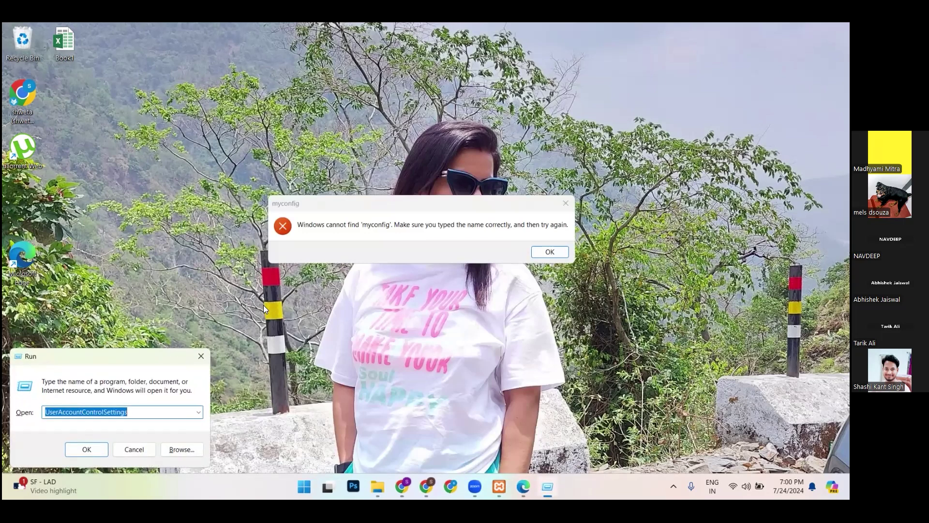
text(myco)
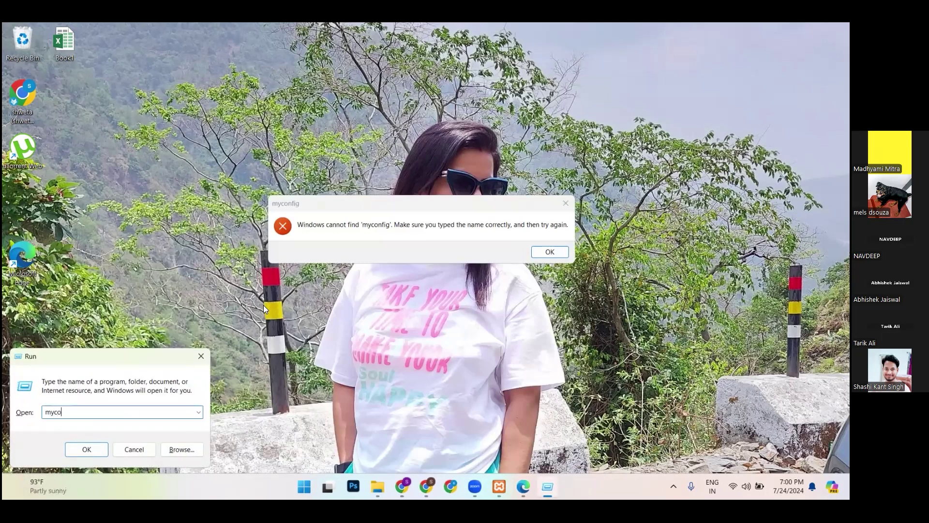
text(nfigure)
click(87, 449)
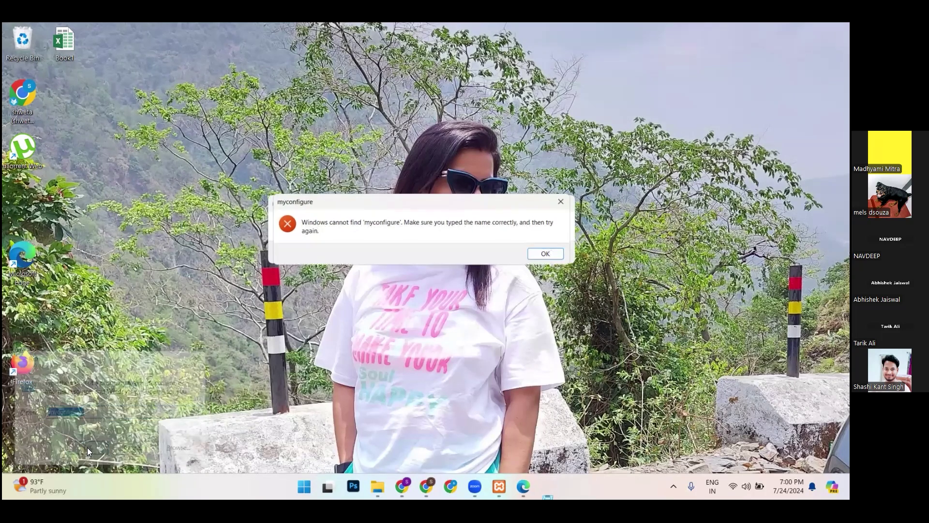
click(550, 260)
click(547, 251)
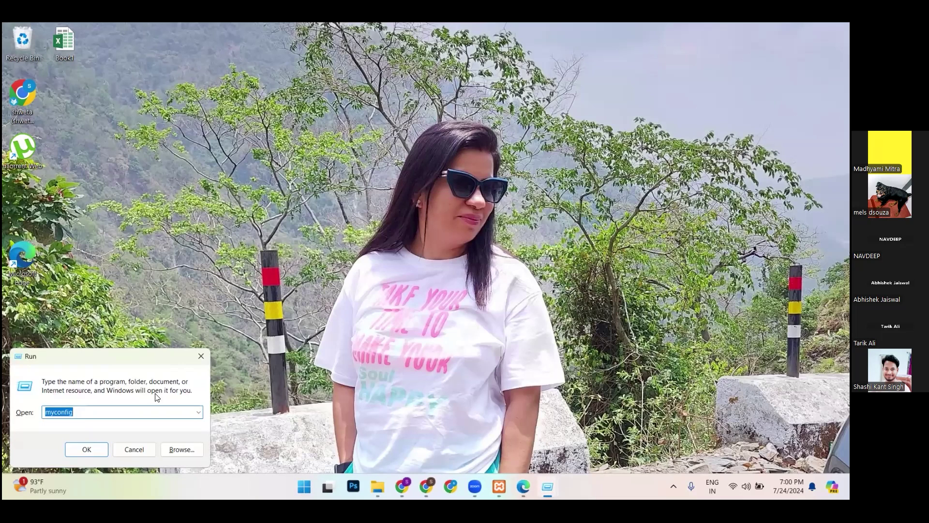
Try to launch msconfigure from the other open Run dialog and dismiss the error message.
click(90, 414)
key(Return)
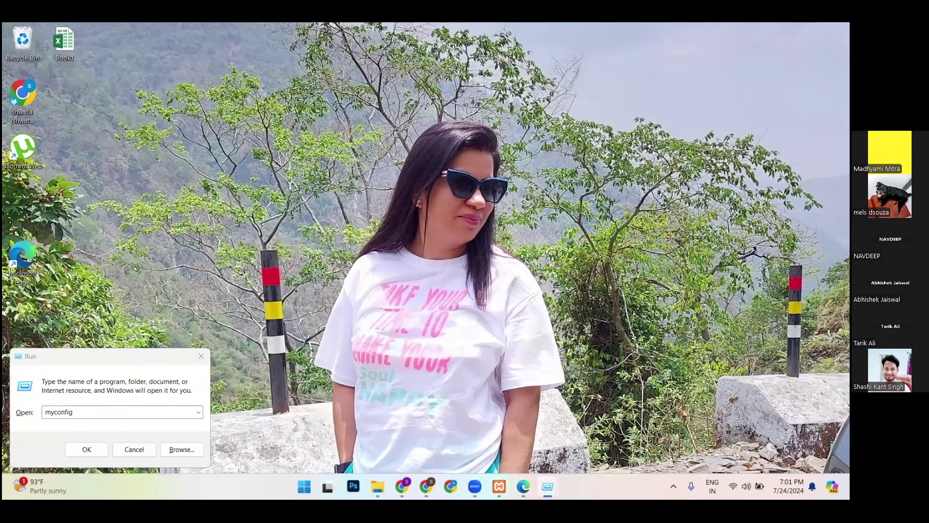
mouse_move(547, 486)
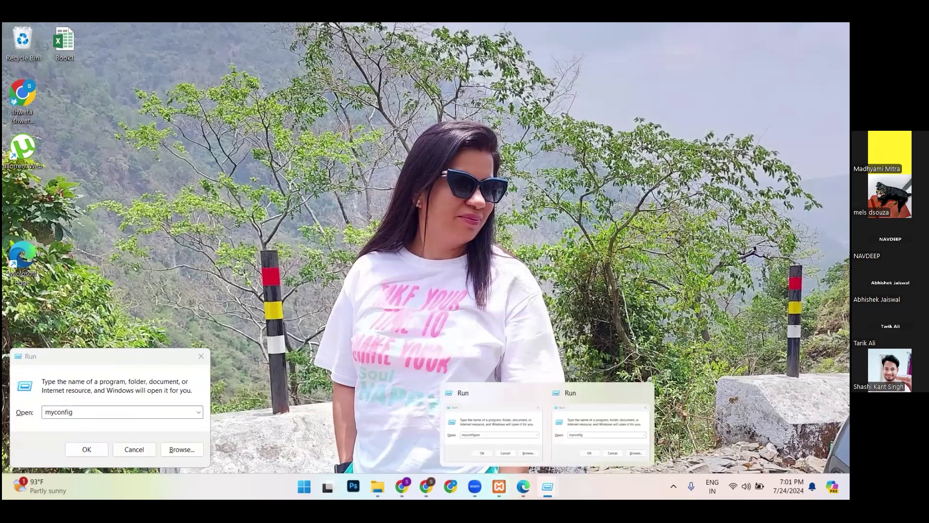
click(511, 392)
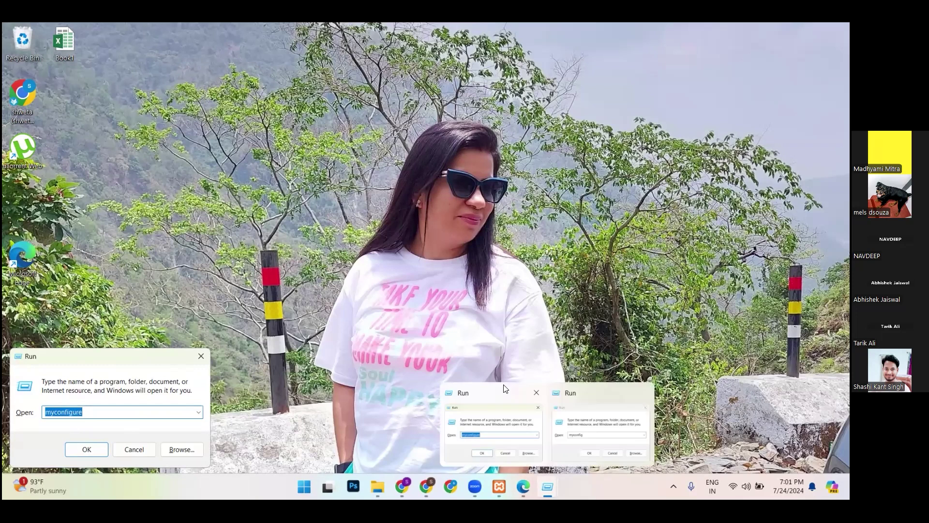
mouse_move(544, 476)
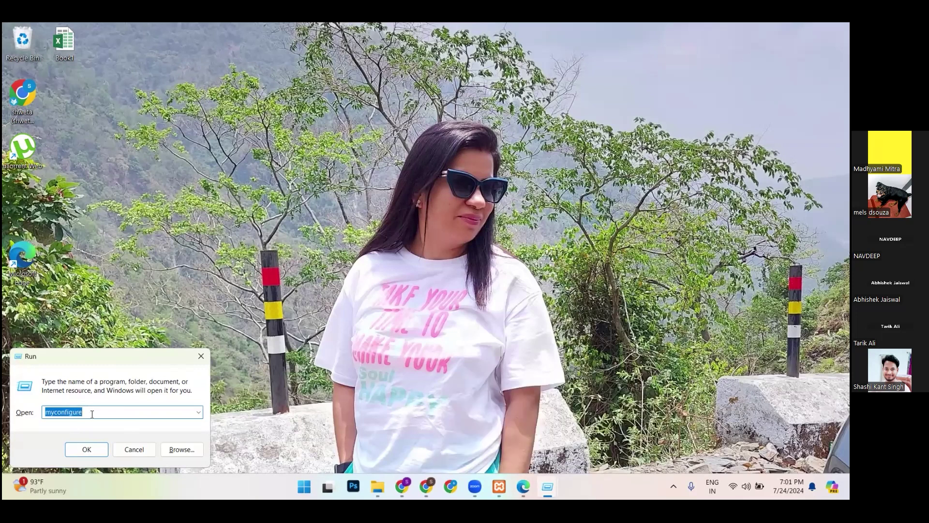
key(Home)
key(BackSpace)
text(s)
key(Return)
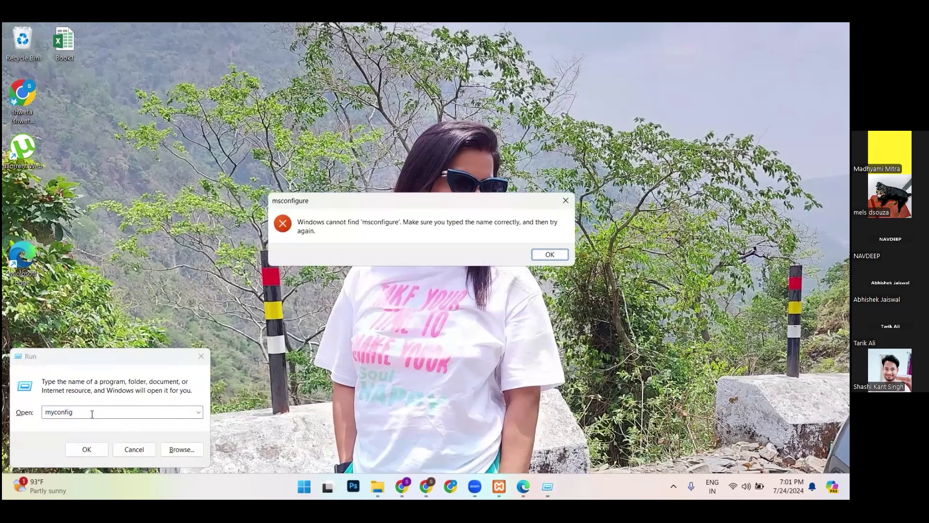
click(92, 414)
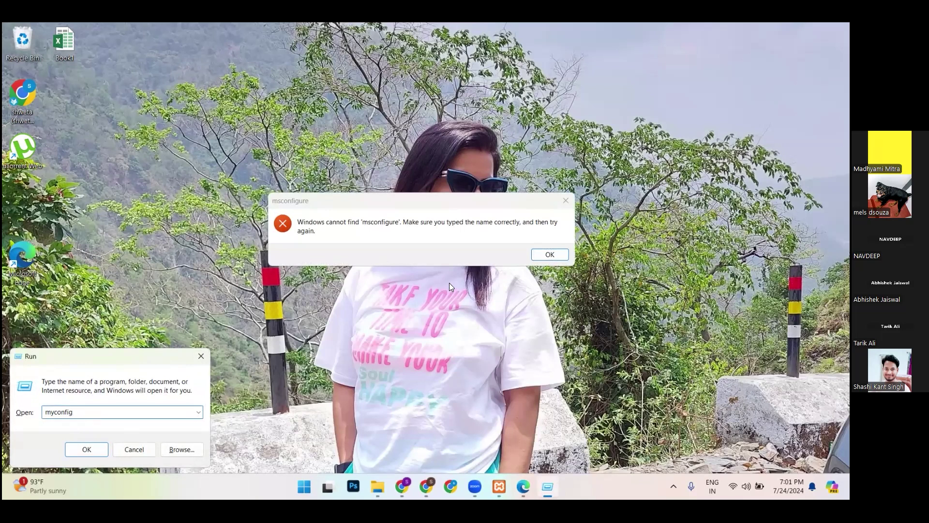
click(550, 255)
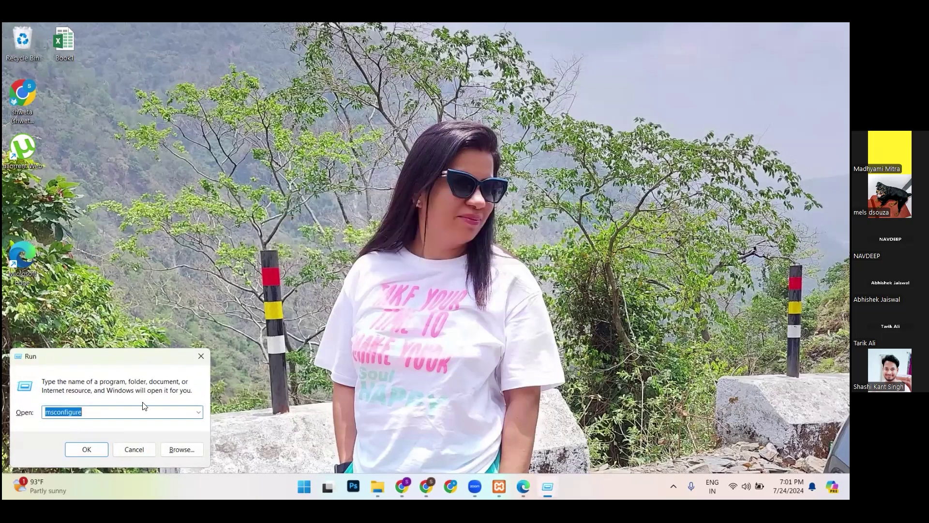
Launch msconfig from the Run dialog to open System Configuration.
text(msconfigure)
key(BackSpace)
key(BackSpace)
key(BackSpace)
key(Return)
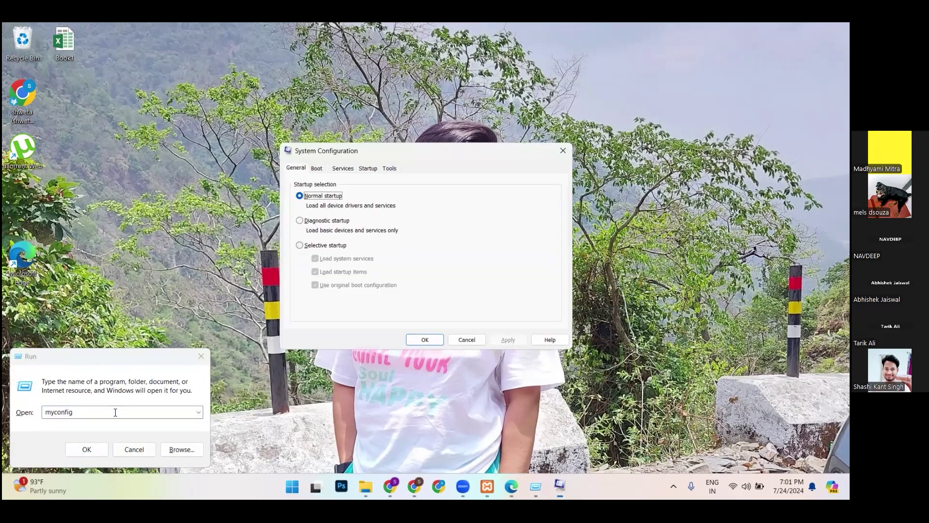
click(177, 473)
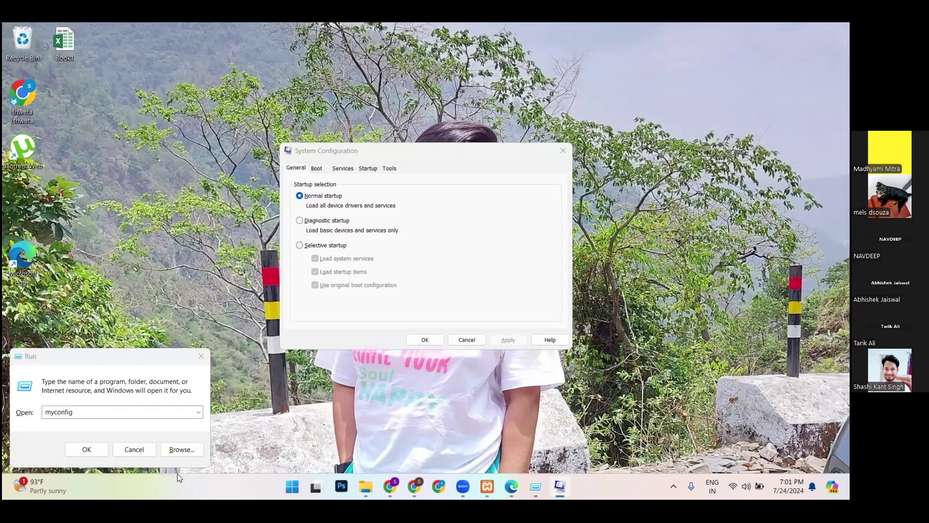
Review the tools offered in System Configuration, select Change UAC Settings without launching it, and close the window.
click(390, 168)
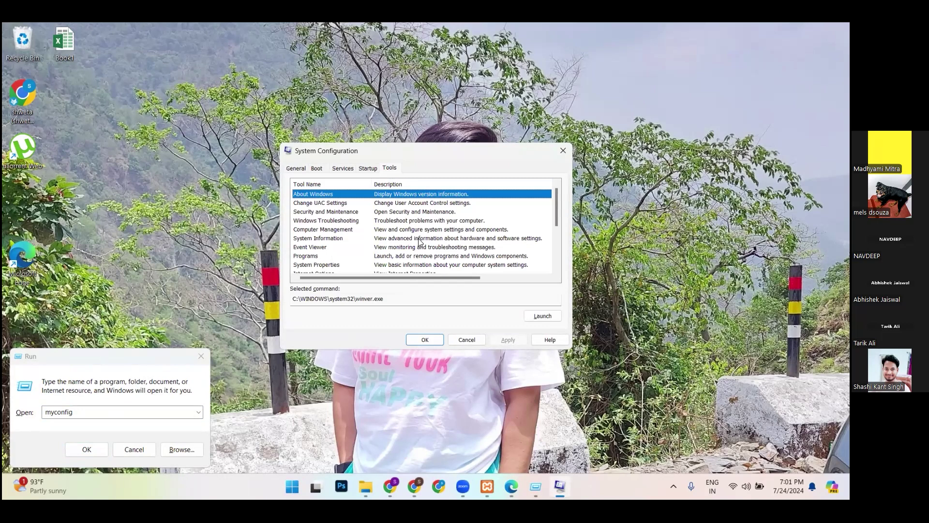
scroll(419, 241, down, 2)
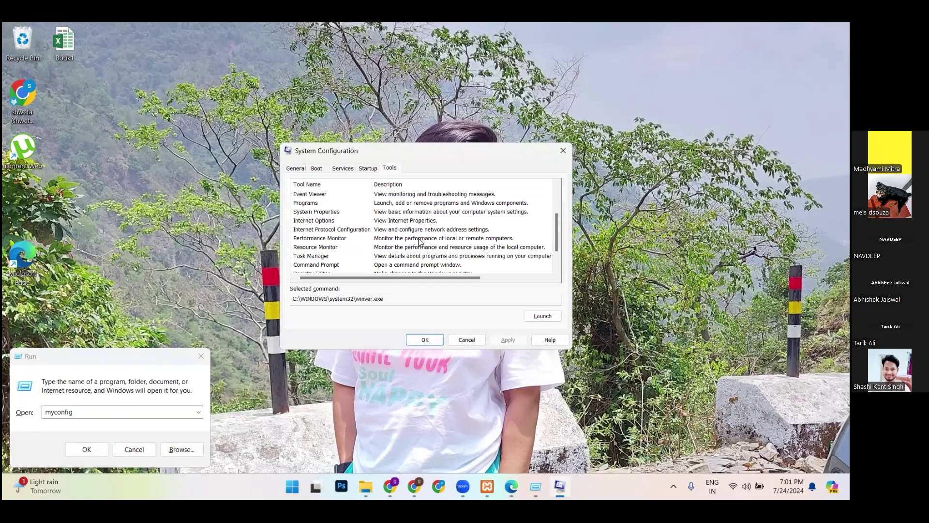
scroll(419, 242, down, 1)
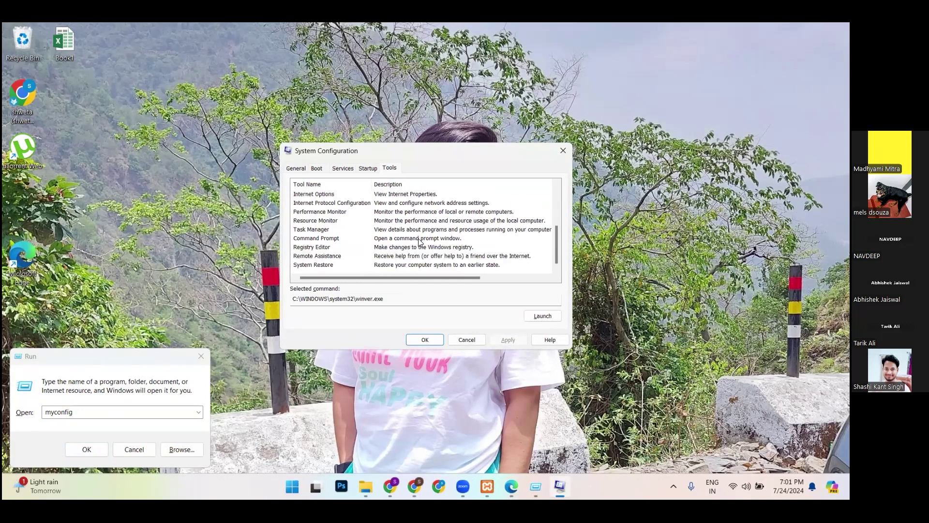
scroll(419, 242, up, 3)
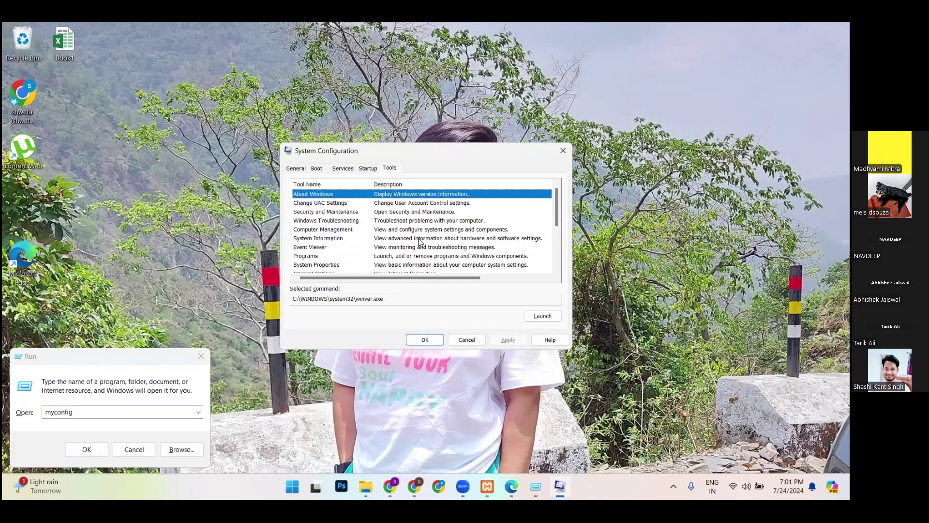
click(334, 203)
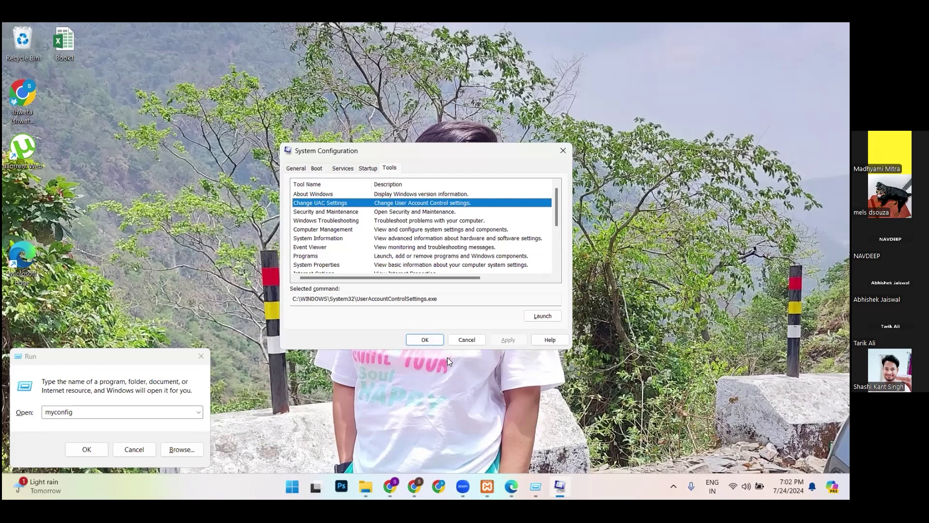
click(425, 343)
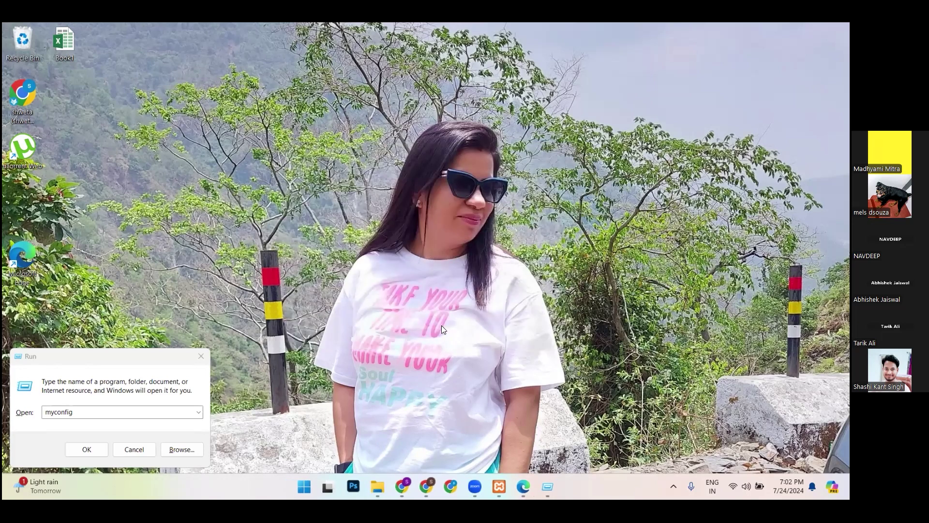
Dismiss the error for the misspelled myconfig command, correct it to msconfig, and reopen System Configuration.
click(86, 447)
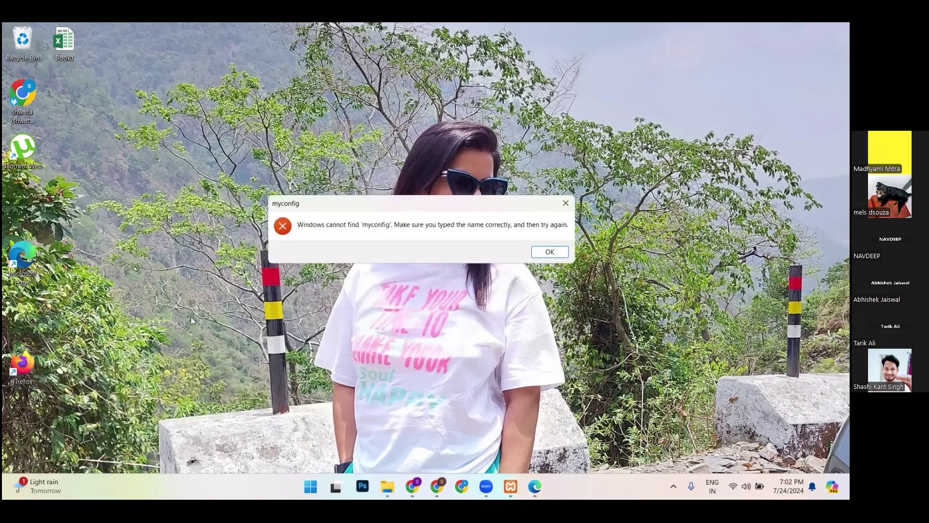
click(552, 249)
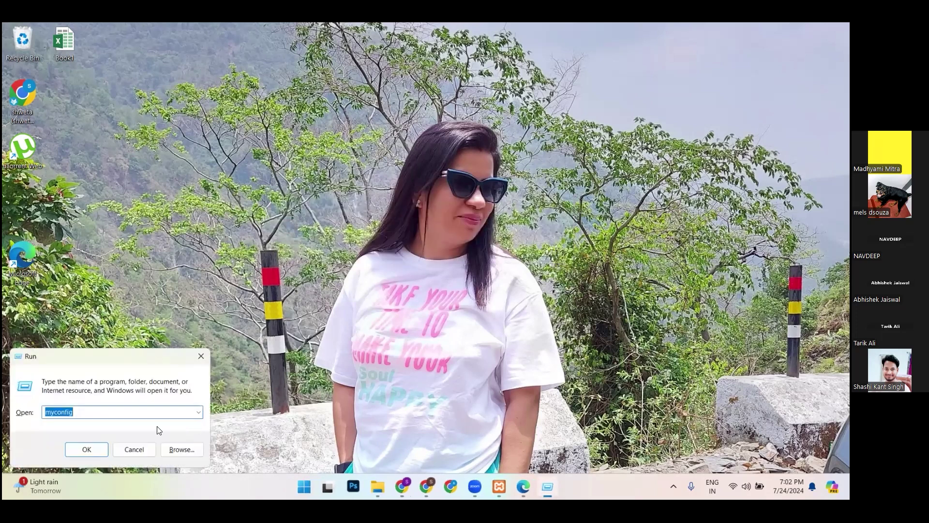
click(102, 412)
click(54, 412)
key(BackSpace)
text(s)
key(Return)
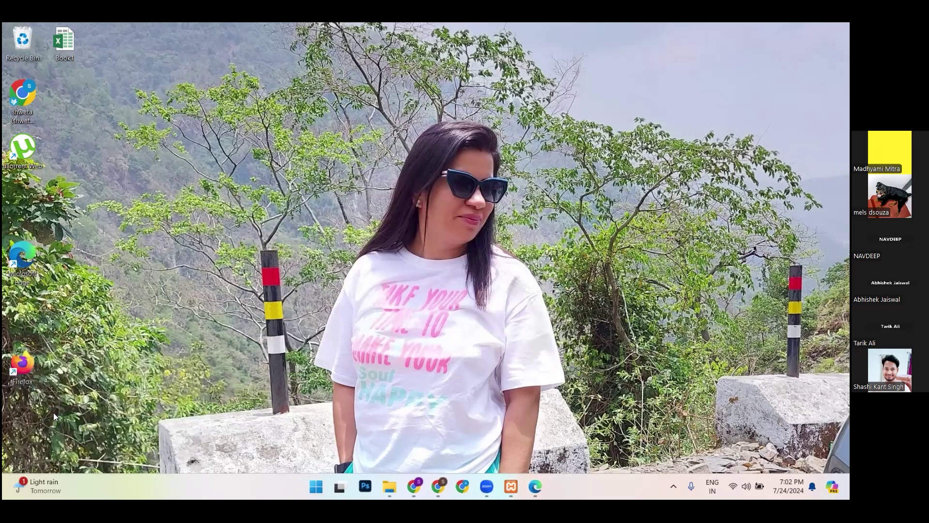
Launch Change UAC Settings from the System Configuration tools, accept the Never notify level, and close System Configuration.
click(385, 170)
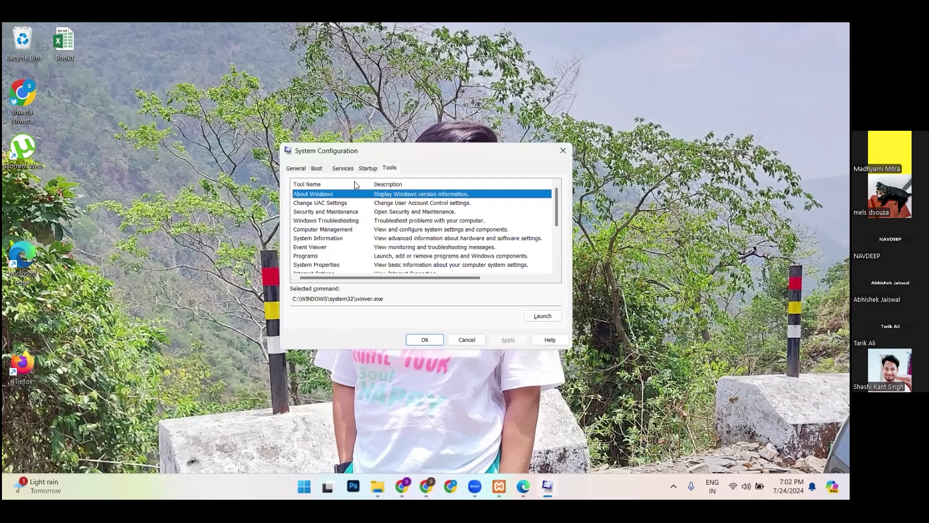
click(321, 203)
click(553, 315)
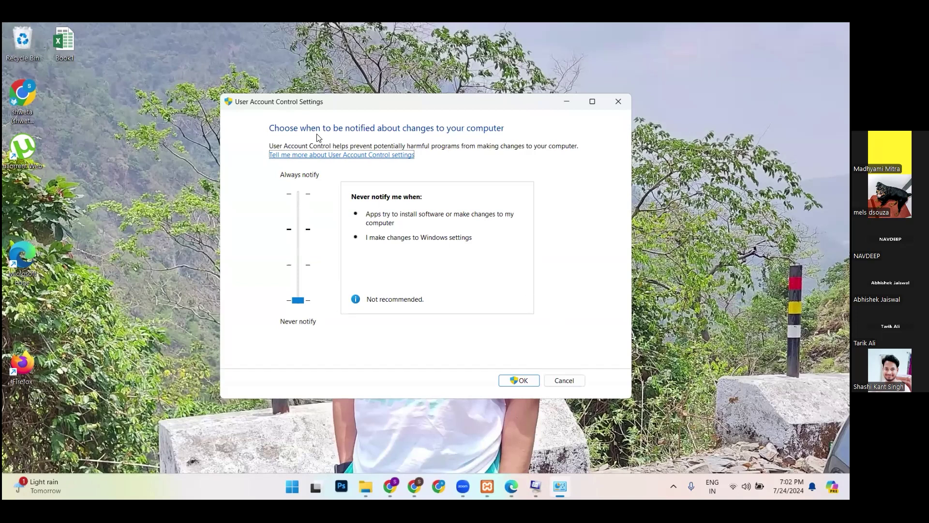
click(526, 379)
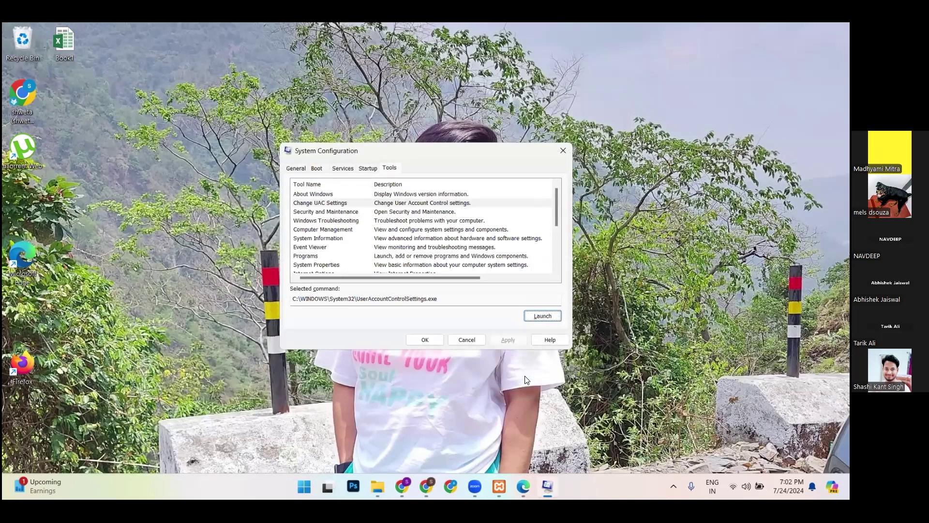
click(426, 339)
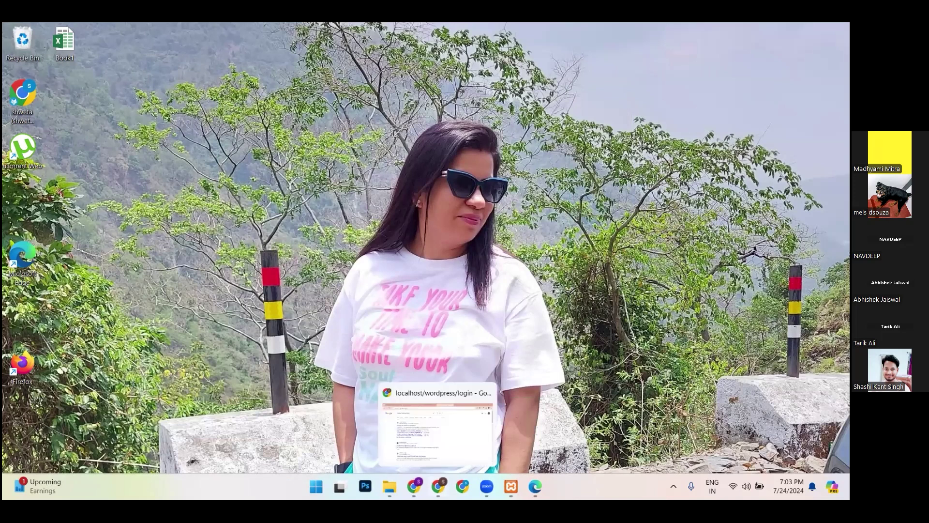
Start the XAMPP installer from the Downloads folder and continue past the antivirus question.
click(437, 486)
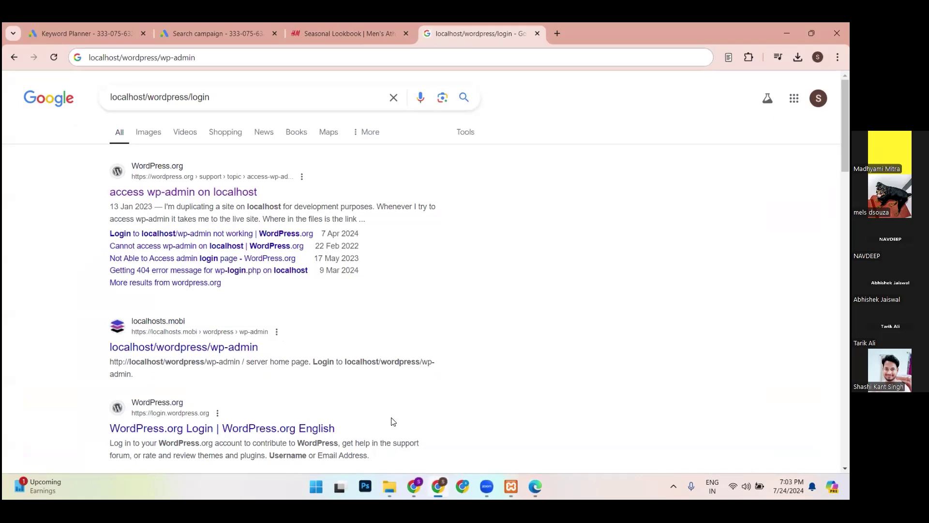
mouse_move(390, 486)
click(434, 415)
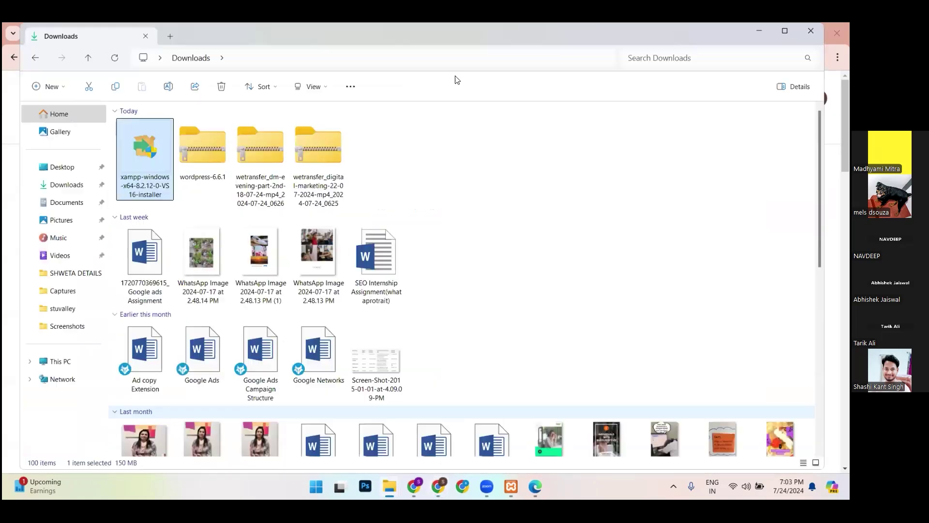
double_click(156, 151)
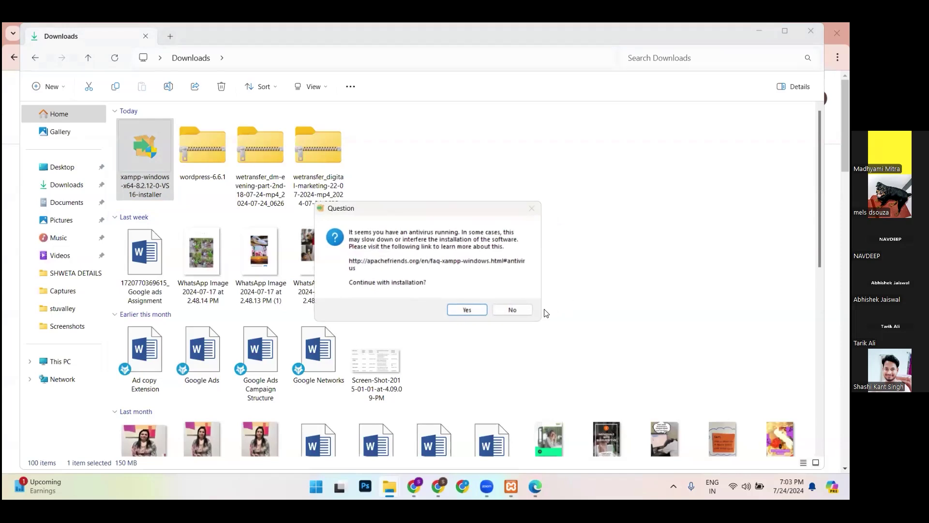
click(467, 310)
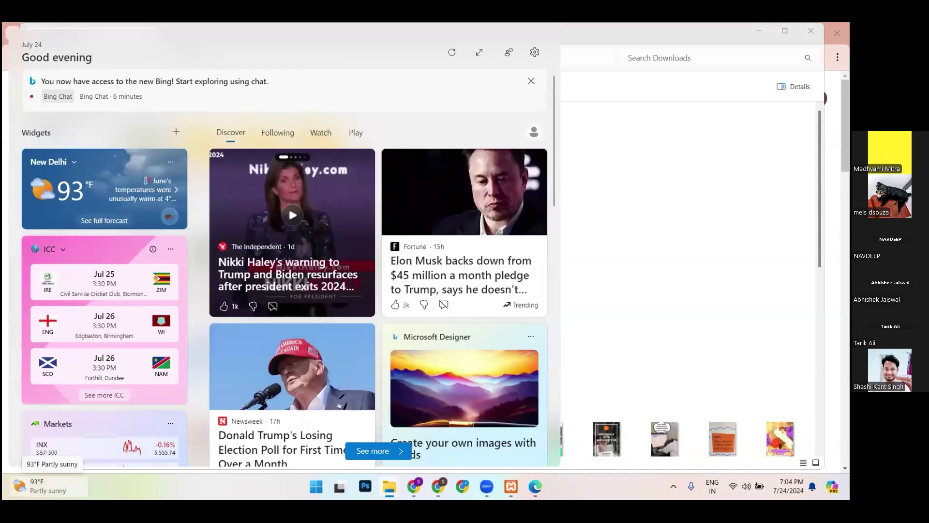
key(super)
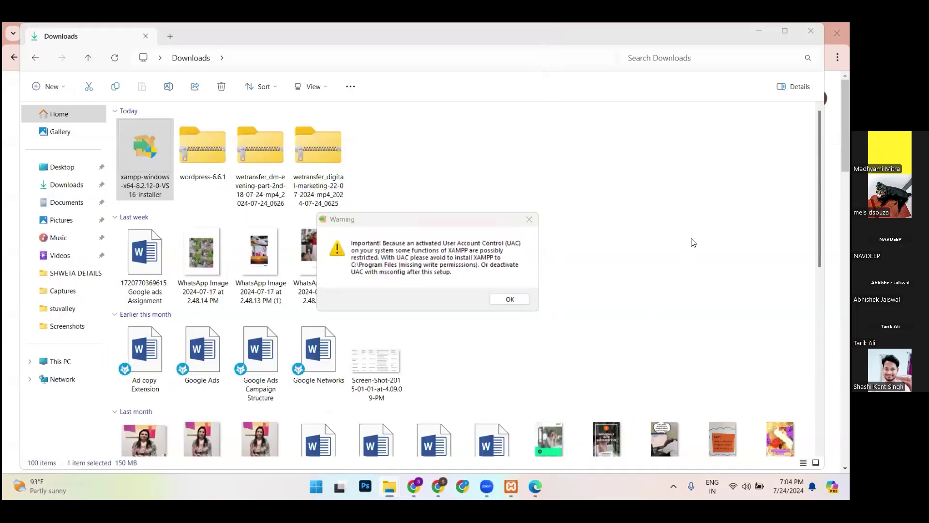
click(694, 242)
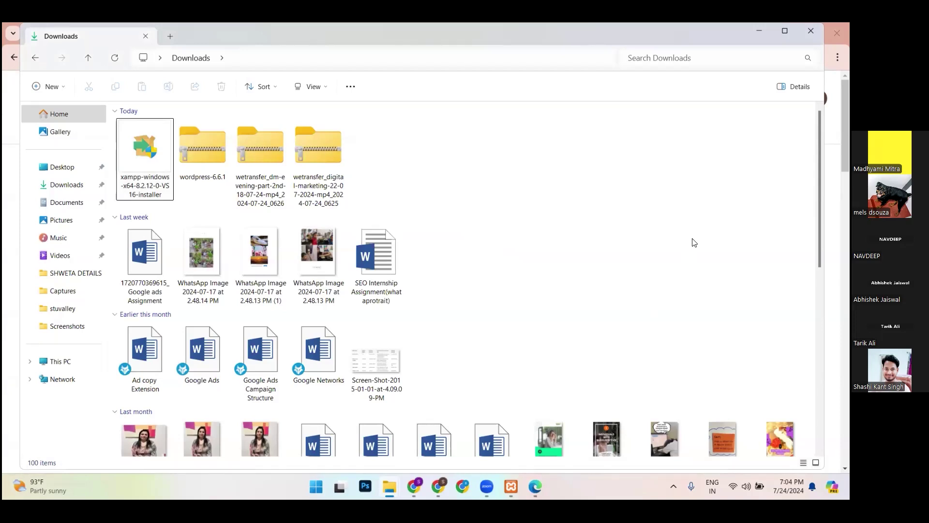
Acknowledge the installer's UAC warning, abort the XAMPP setup, and minimize the open windows.
right_click(144, 158)
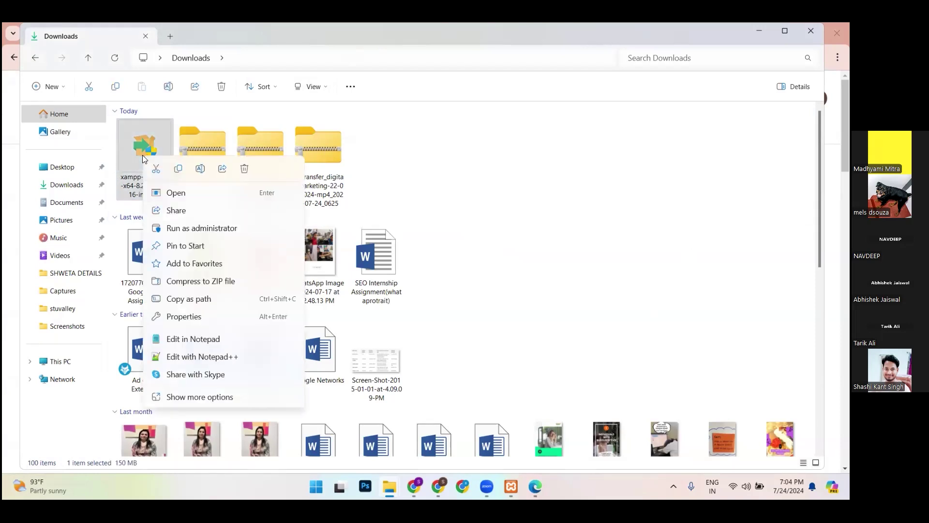
click(514, 195)
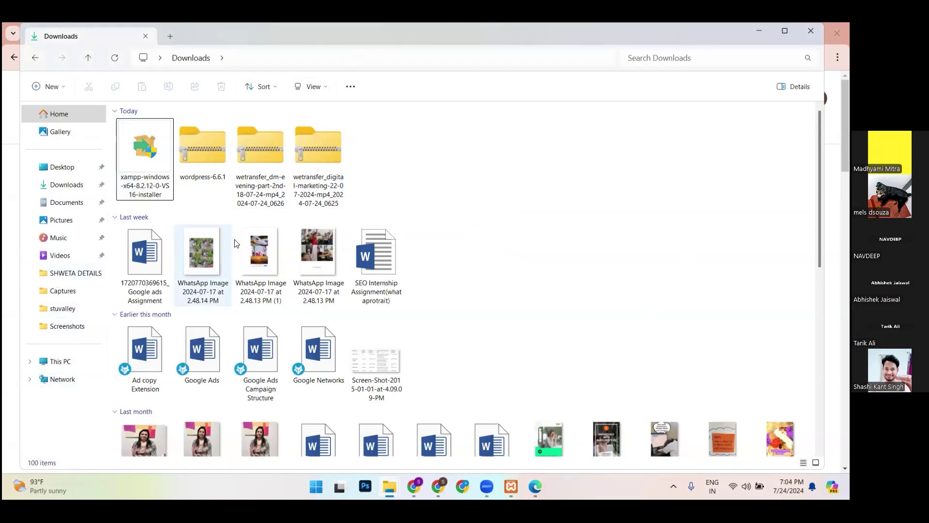
click(752, 33)
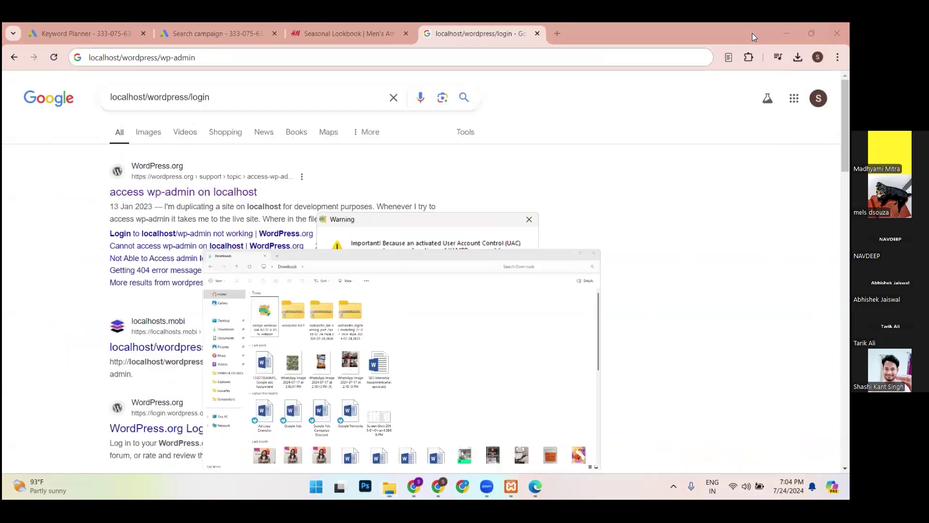
click(510, 299)
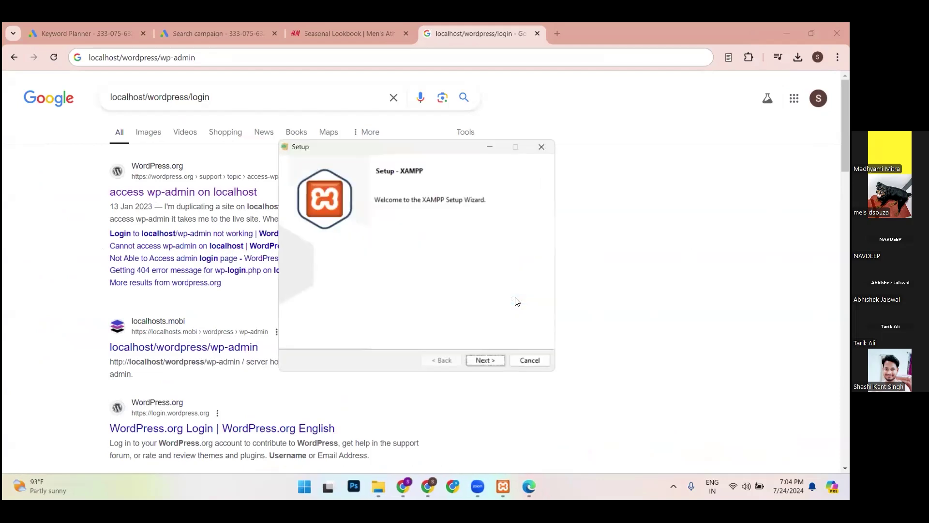
click(530, 360)
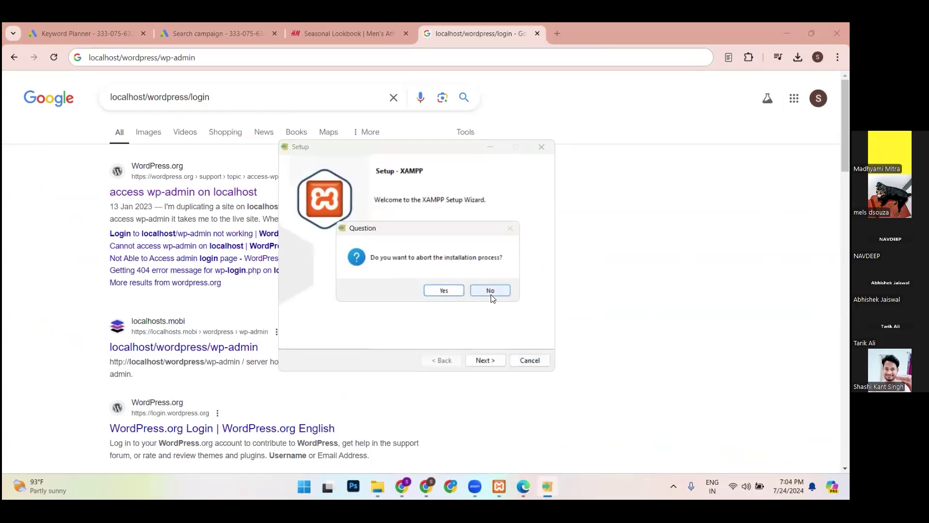
click(456, 292)
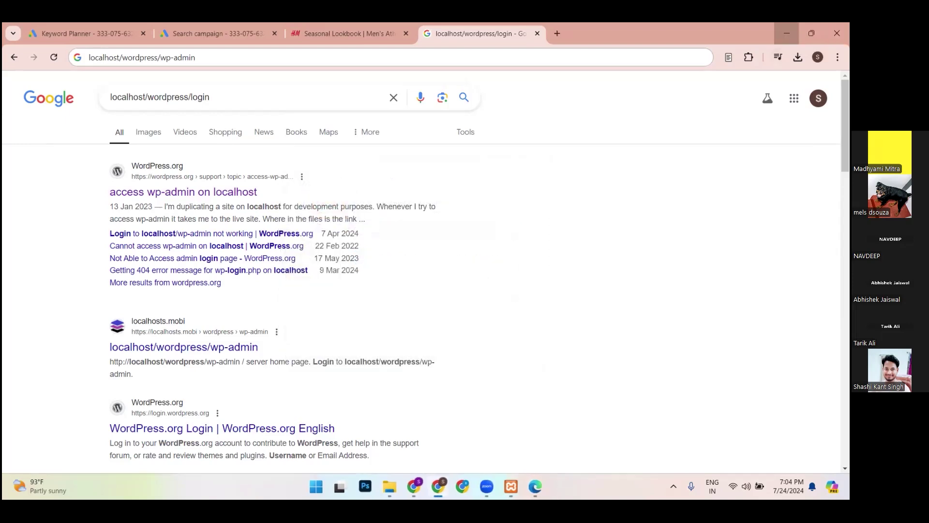
click(786, 33)
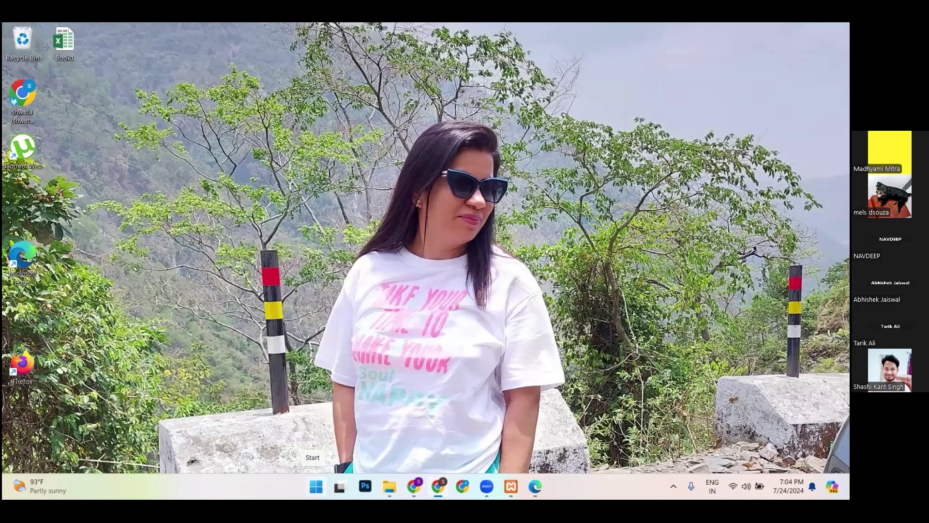
Open Control Panel and display the Programs and Features list of installed software.
click(316, 486)
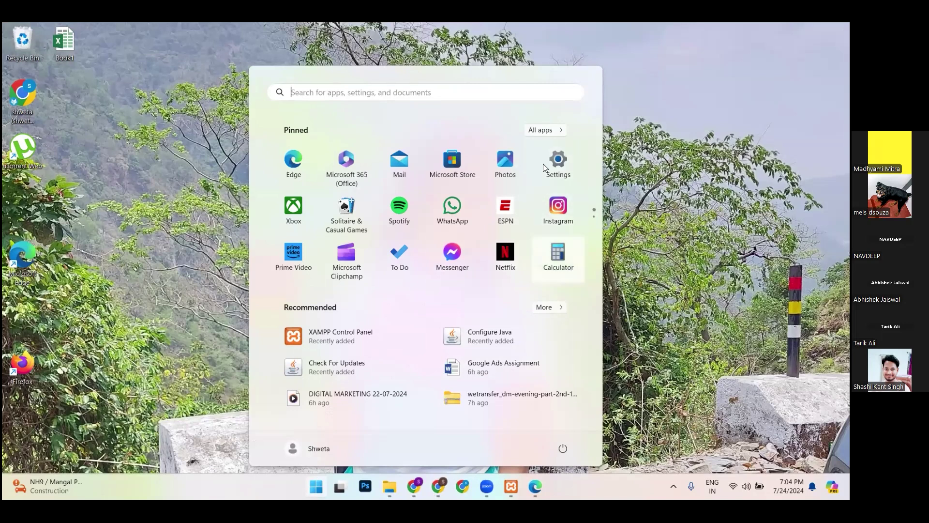
text(control)
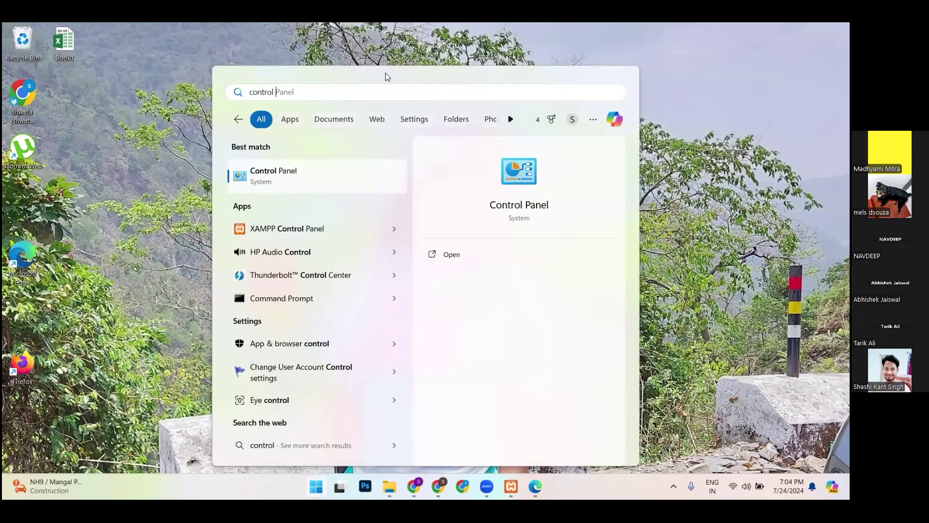
click(279, 174)
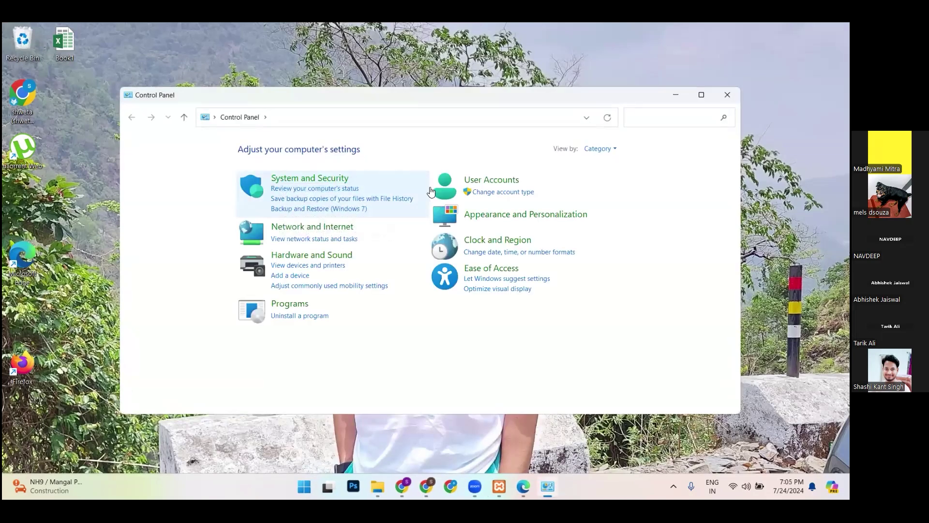
click(280, 305)
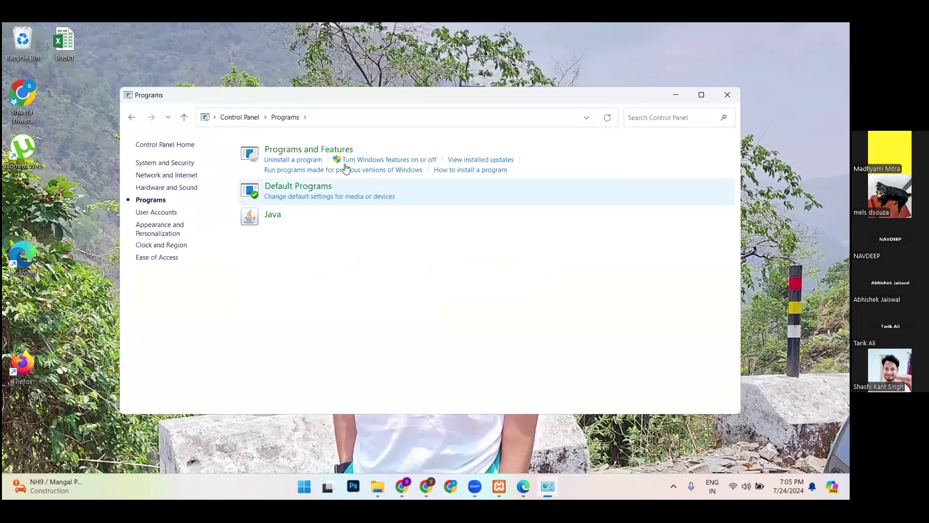
click(308, 150)
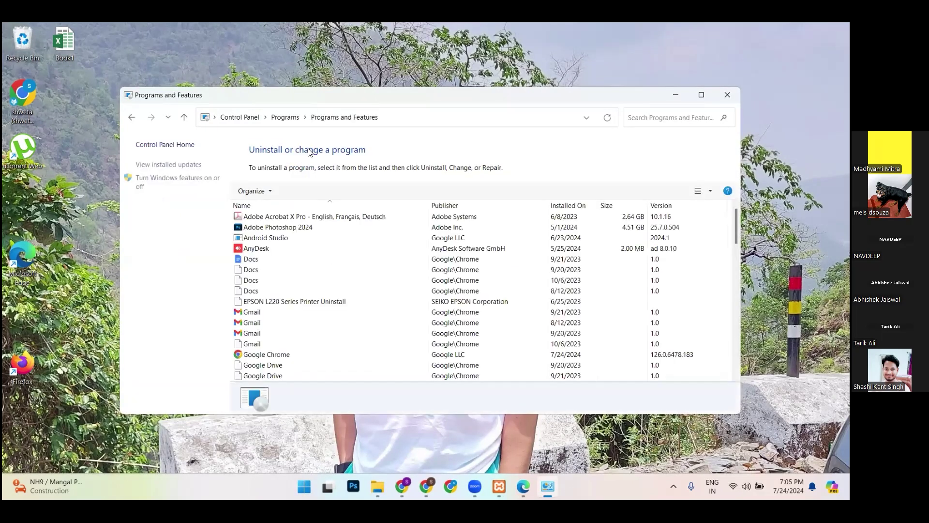
Find XAMPP among the installed programs and start its uninstall.
scroll(298, 267, down, 8)
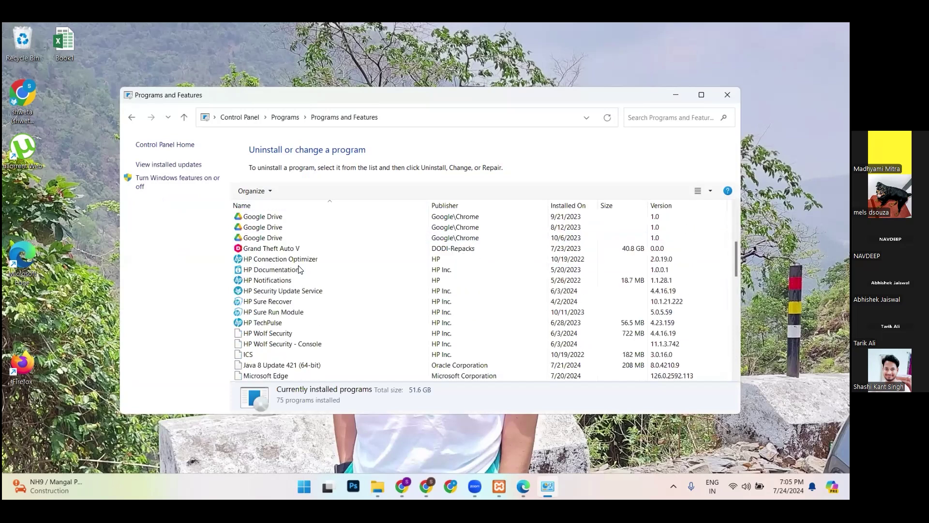
scroll(299, 269, down, 12)
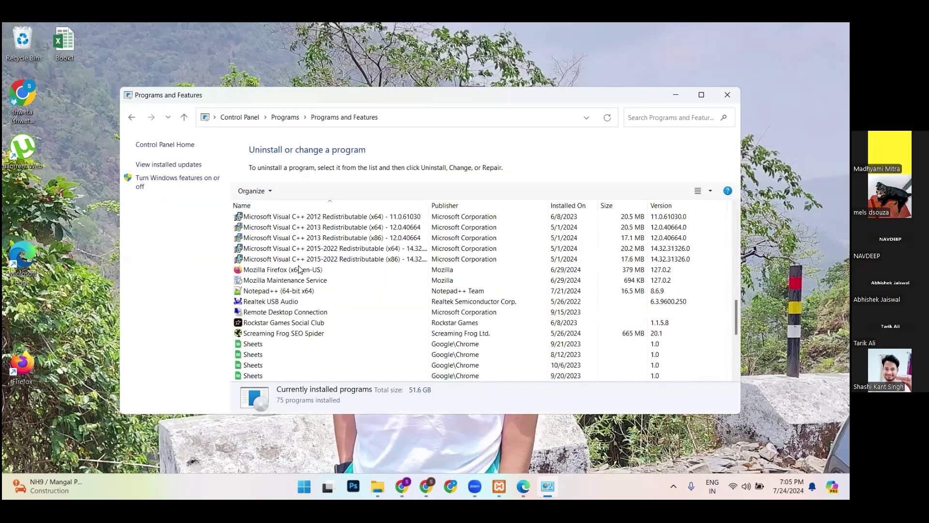
scroll(298, 269, down, 2)
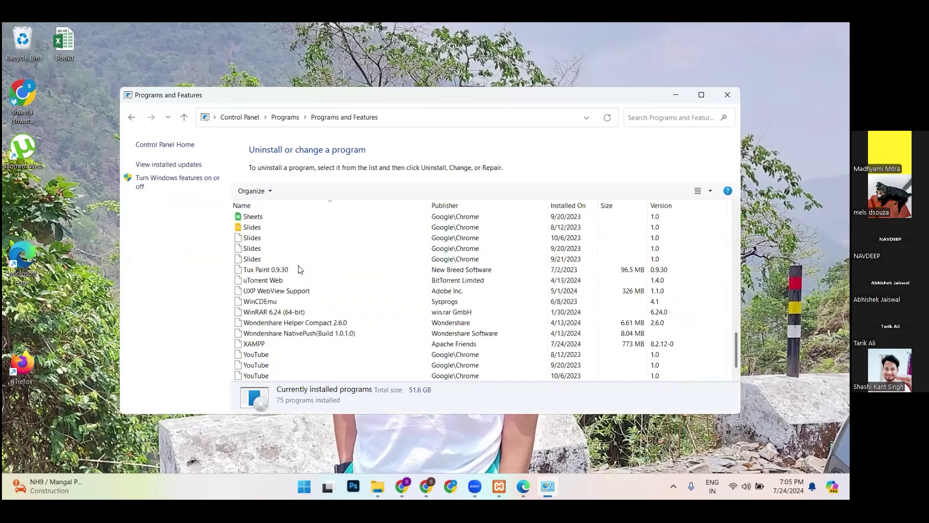
click(264, 345)
right_click(264, 344)
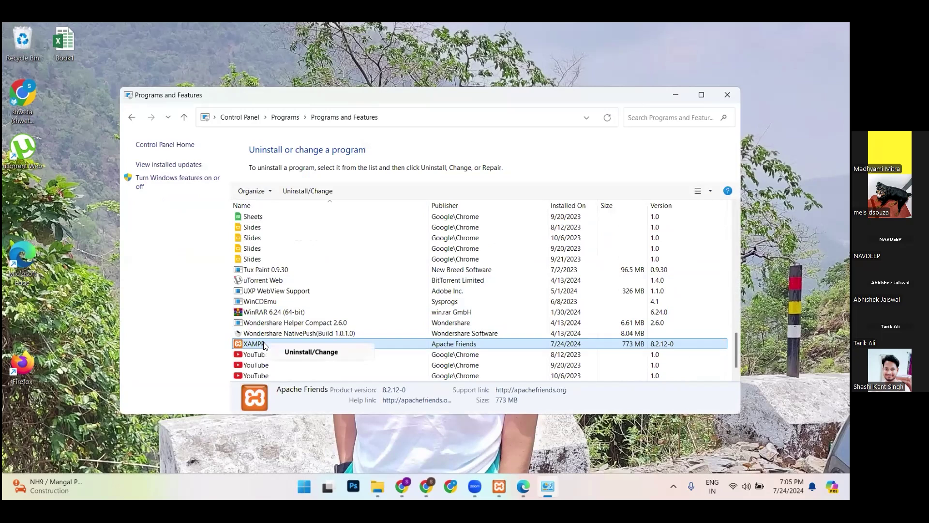
click(294, 354)
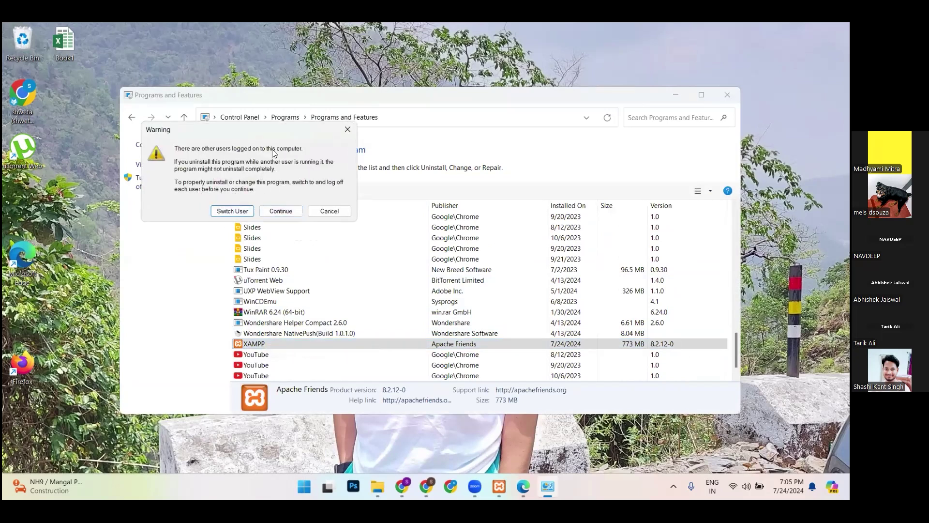
Continue past the other-users warning and confirm uninstalling XAMPP with all its modules, including the C:\xampp\htdocs folder.
click(292, 212)
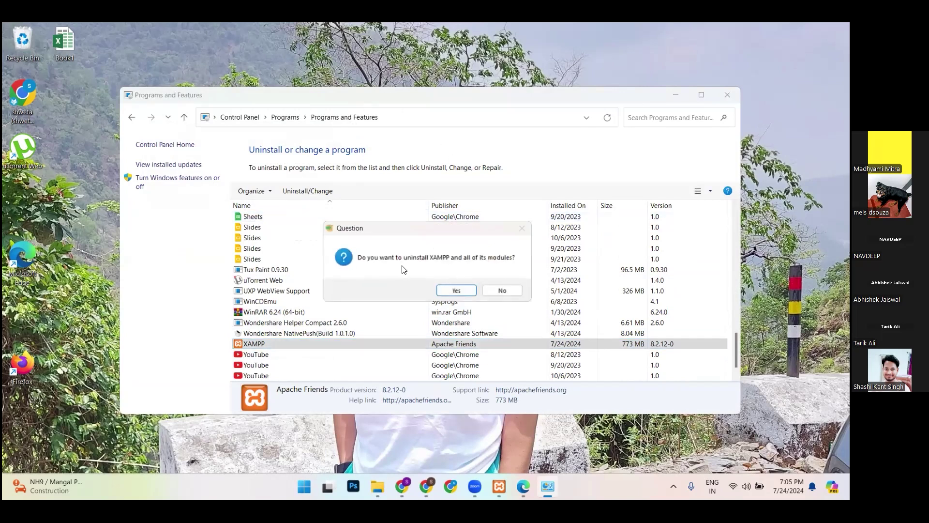
click(455, 289)
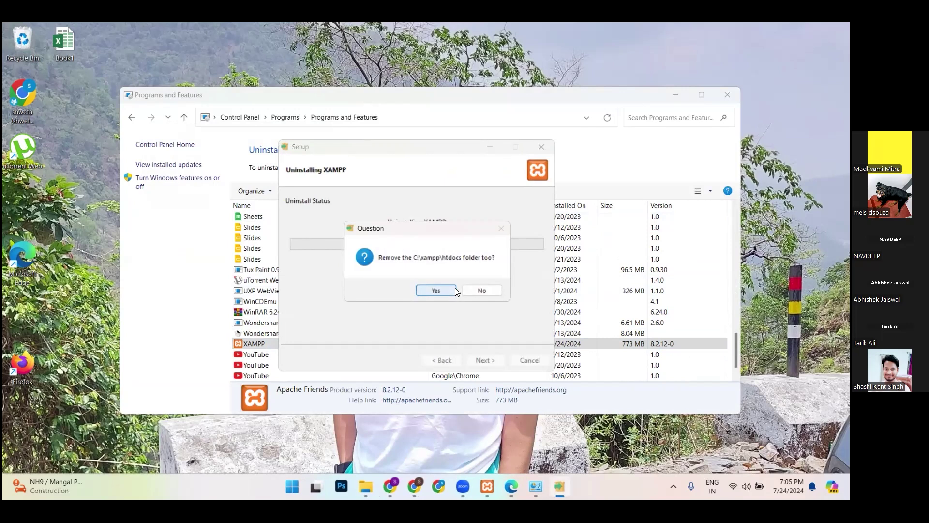
click(433, 290)
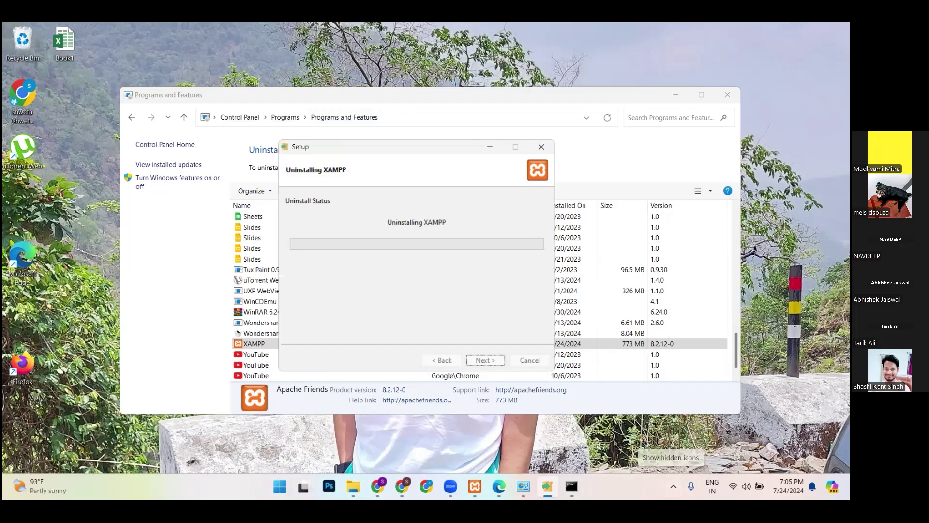
key(super)
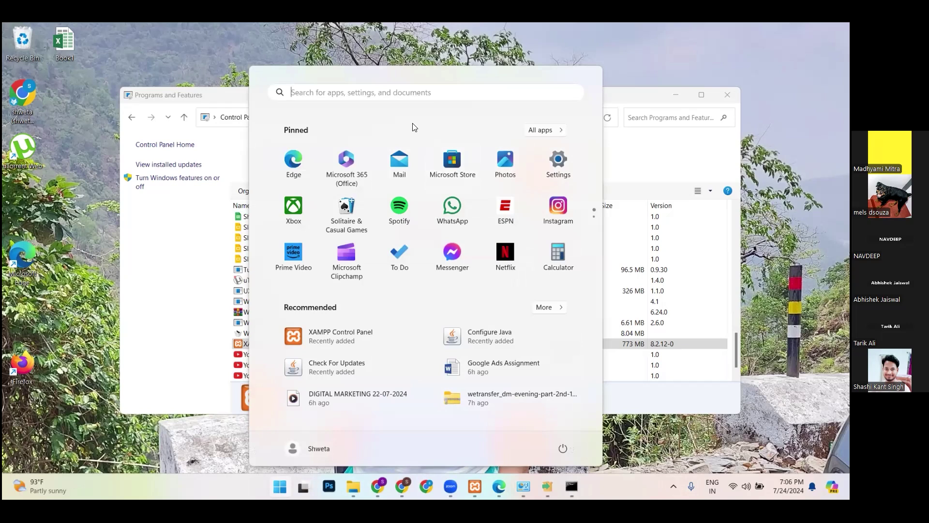
click(699, 51)
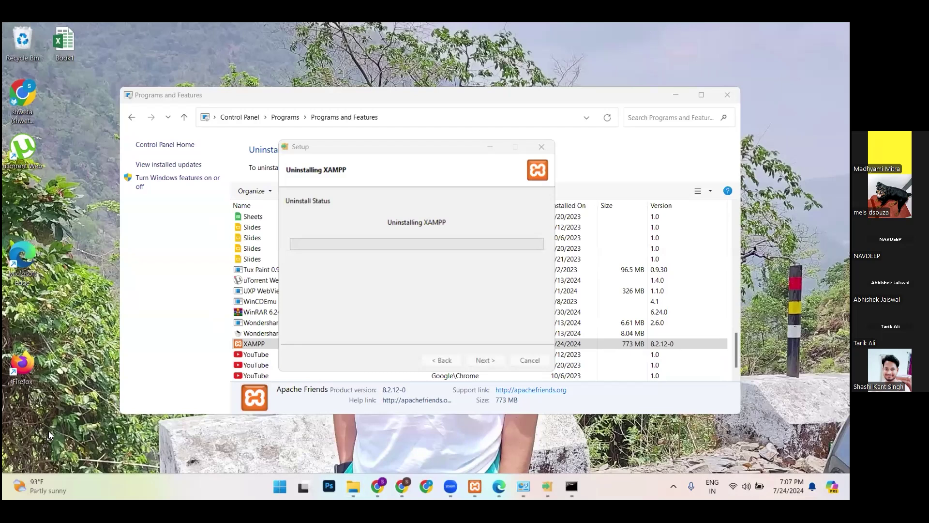
Run msconfig again and show the System Configuration tools.
key(super+r)
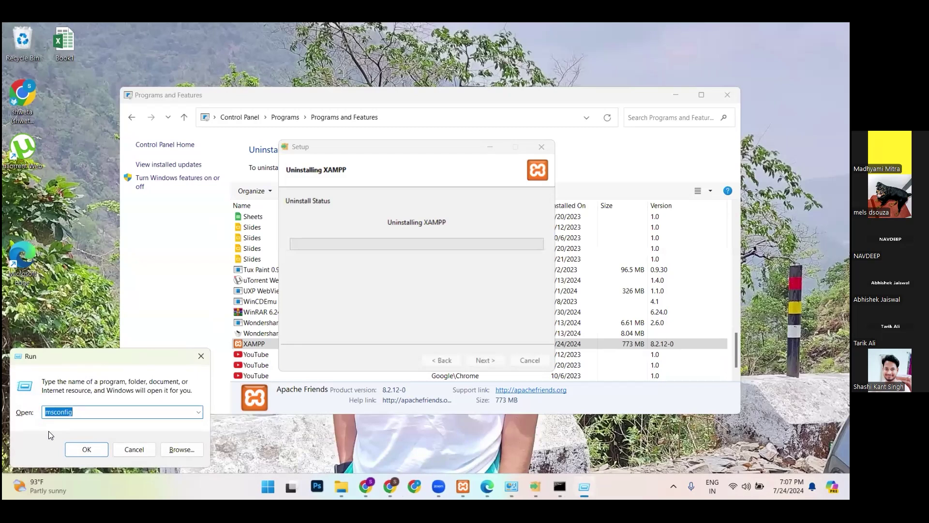
click(85, 449)
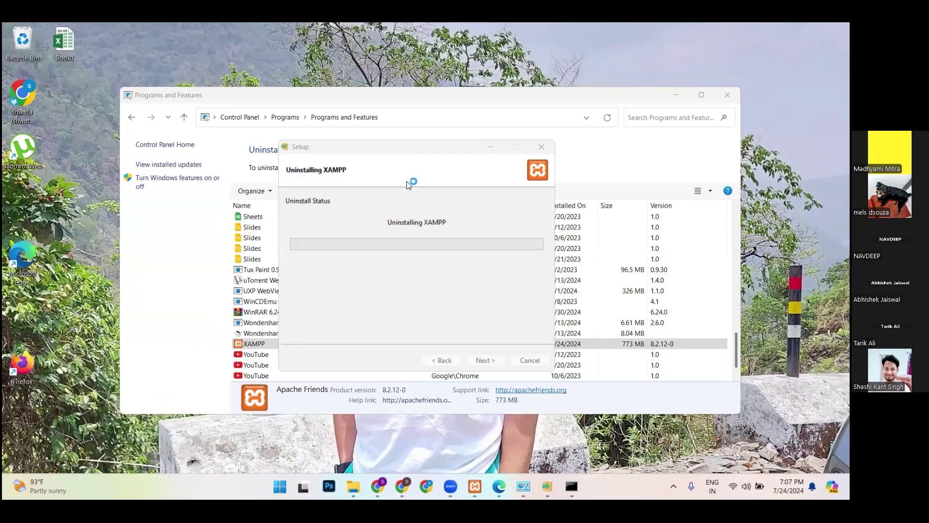
click(389, 168)
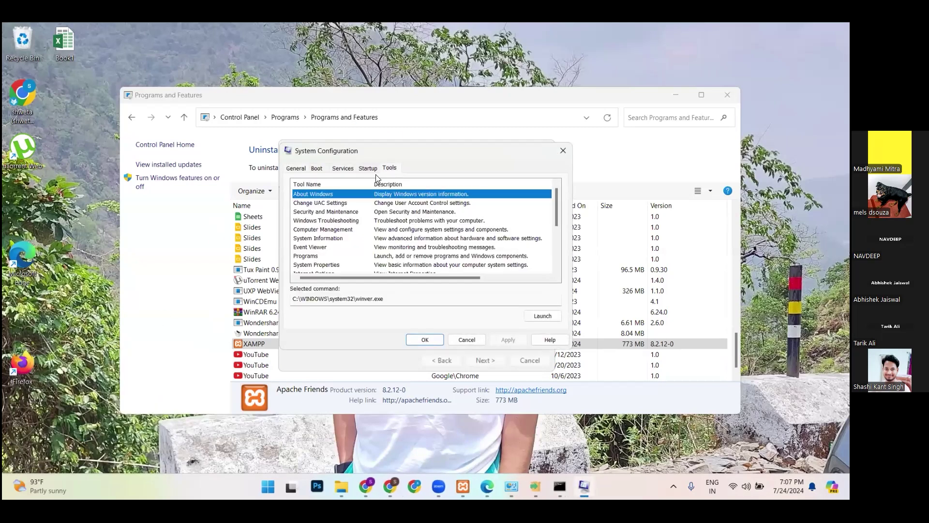
Launch Change UAC Settings, accept the Never notify level, and close System Configuration.
click(310, 203)
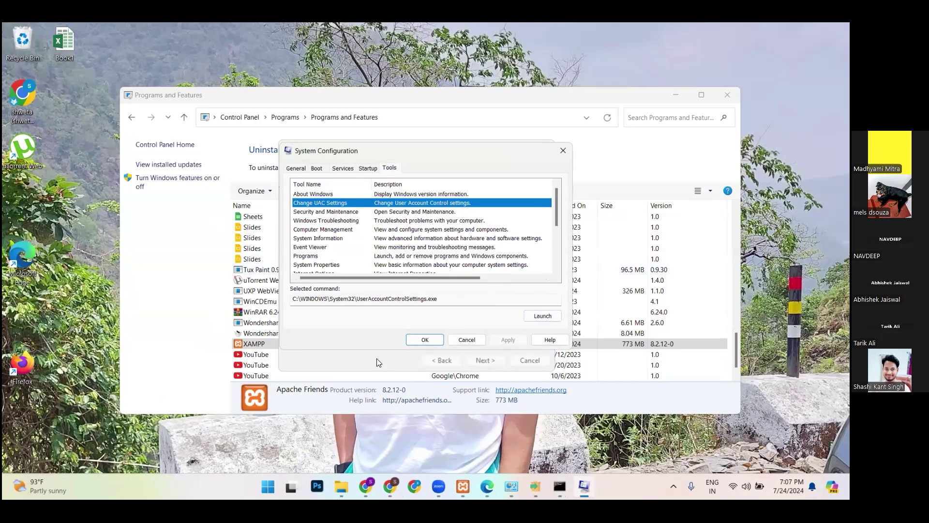
click(541, 314)
click(298, 300)
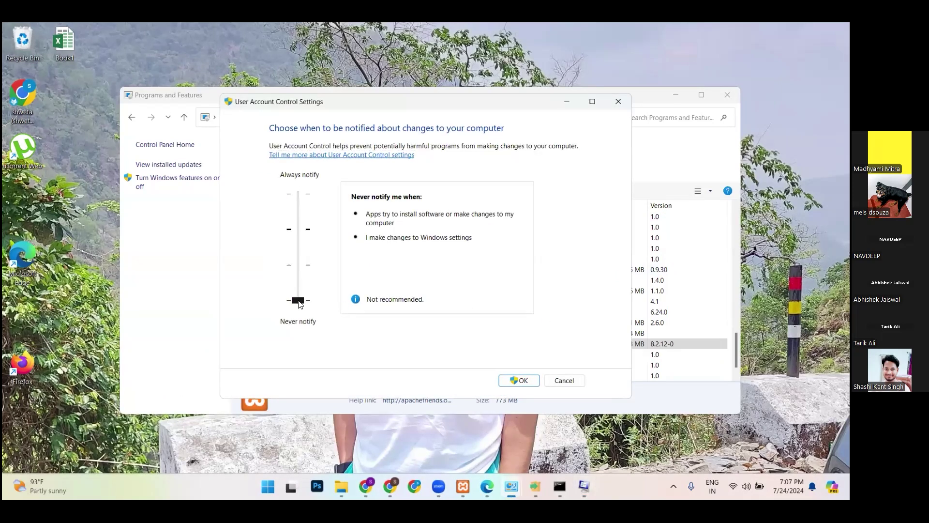
click(526, 379)
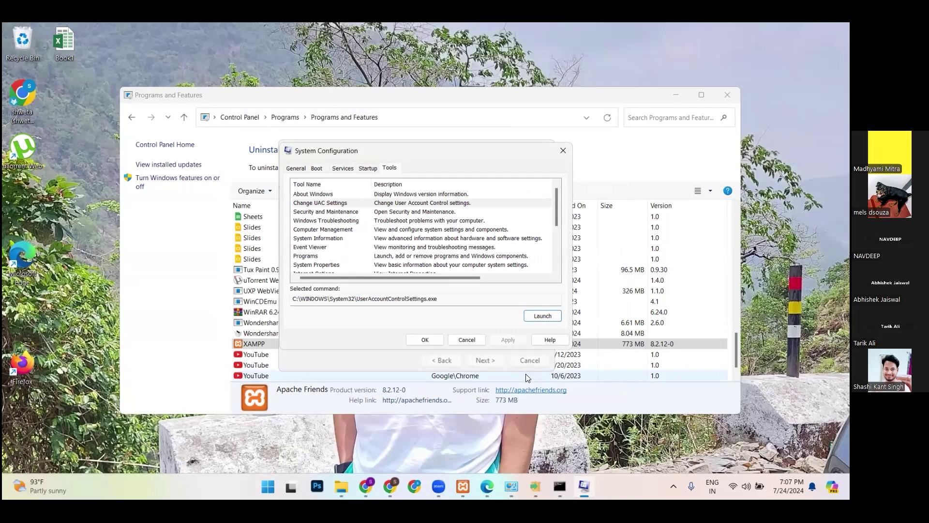
click(433, 339)
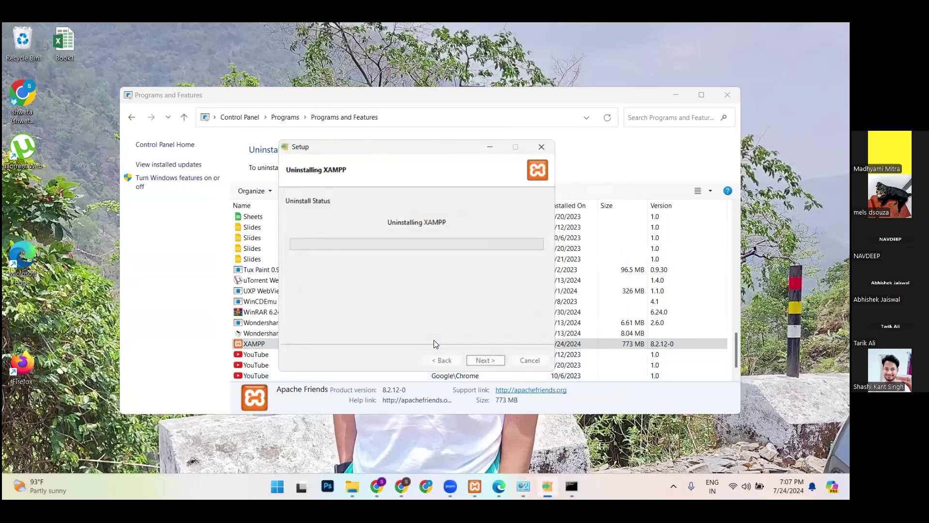
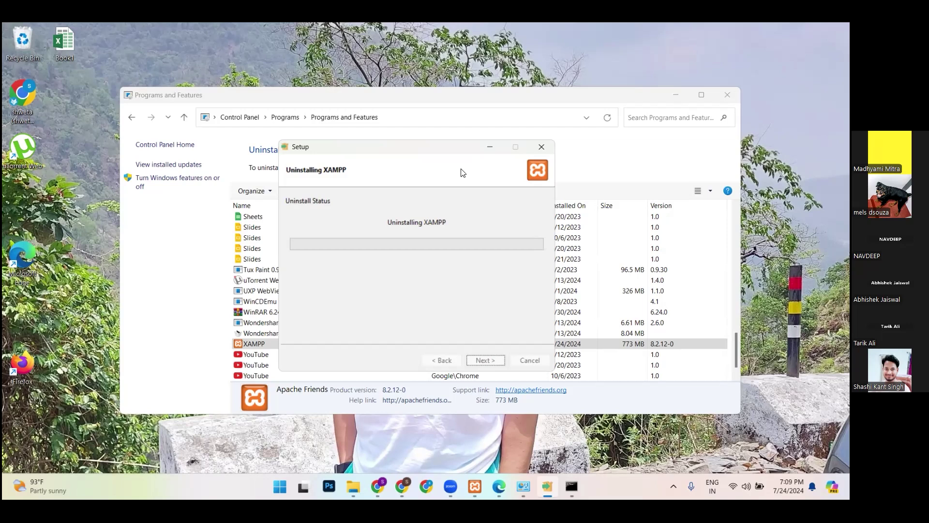
Close the command prompt windows opened by the XAMPP uninstaller so the removal can proceed.
click(541, 149)
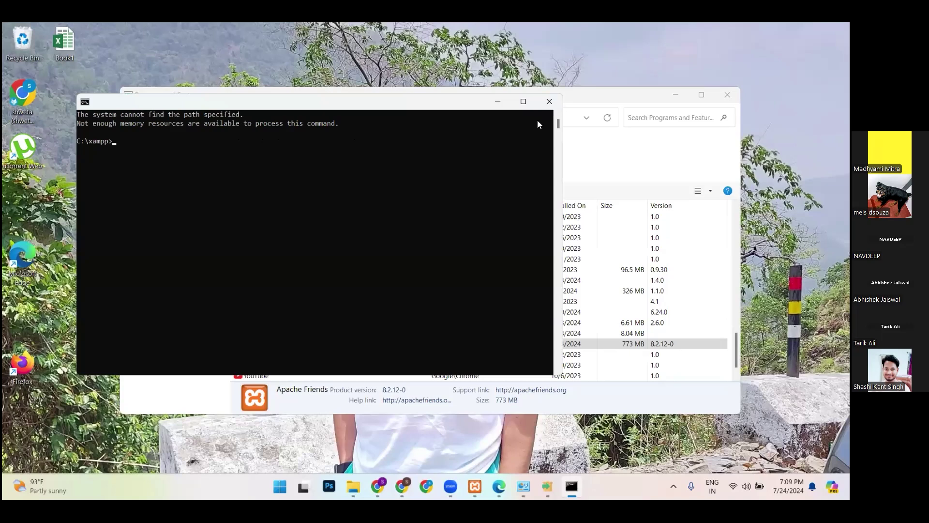
click(548, 102)
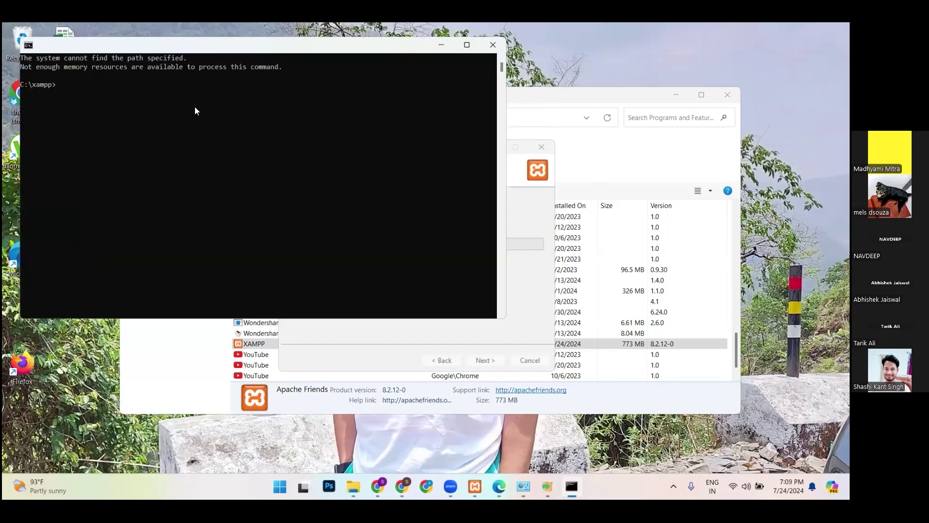
drag(306, 72, 26, 50)
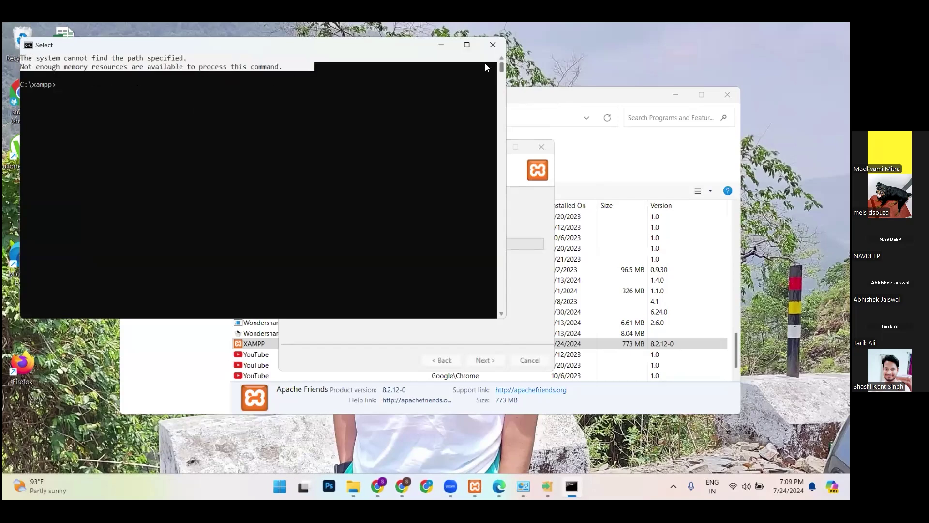
click(491, 46)
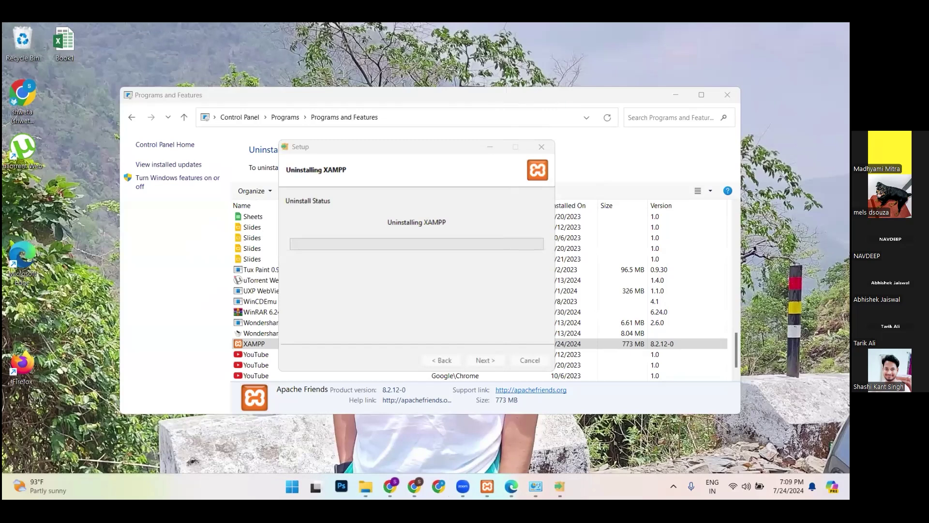
click(544, 147)
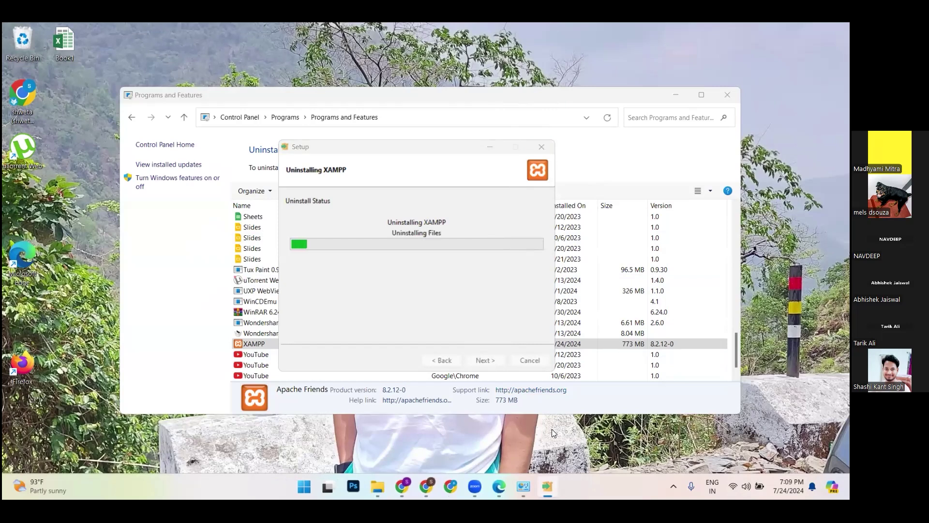
click(440, 321)
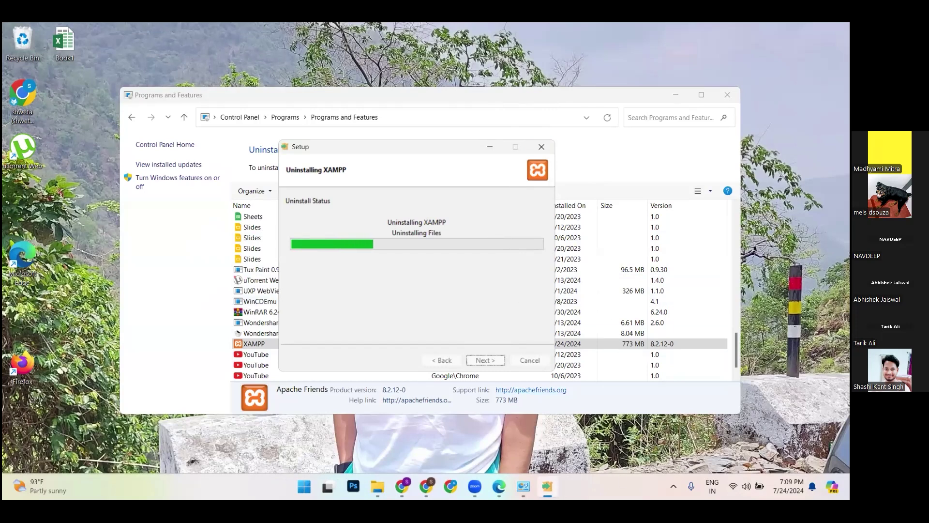
mouse_move(547, 485)
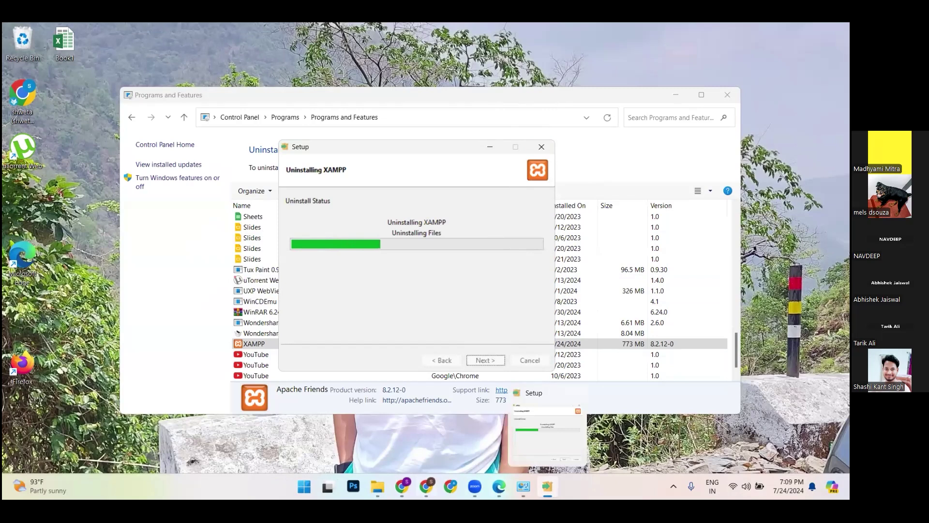
Switch to the Chrome window with StuIntern, look over the dashboard's Assignment page, follow its breadcrumb link, and go back.
mouse_move(402, 485)
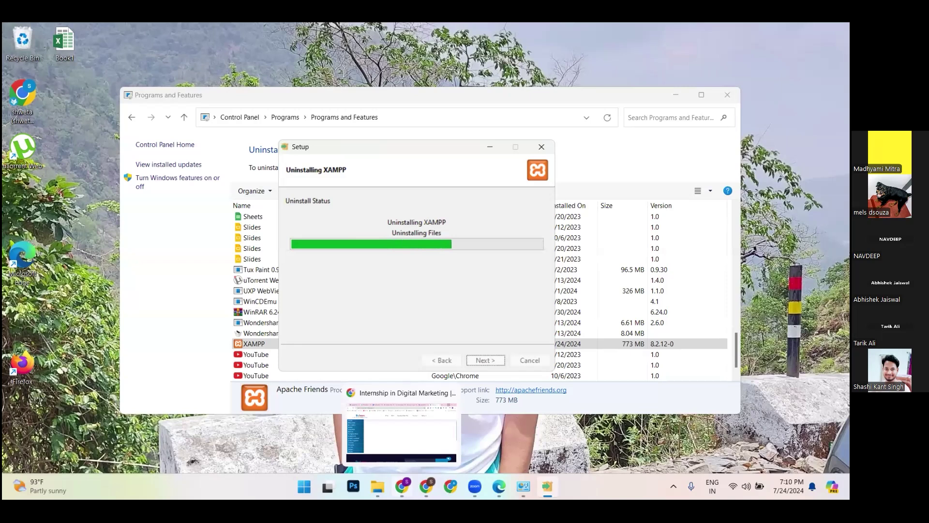
click(402, 431)
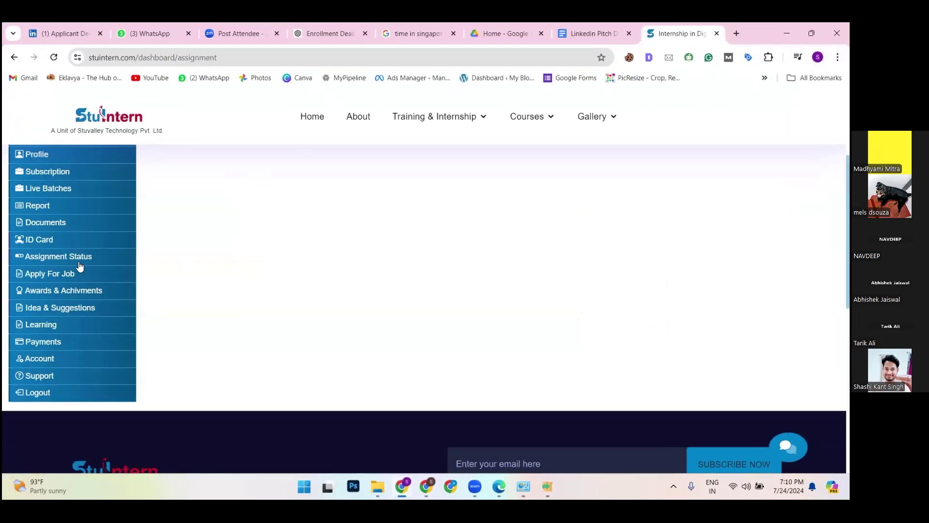
scroll(103, 247, up, 4)
scroll(102, 242, down, 3)
scroll(103, 240, up, 3)
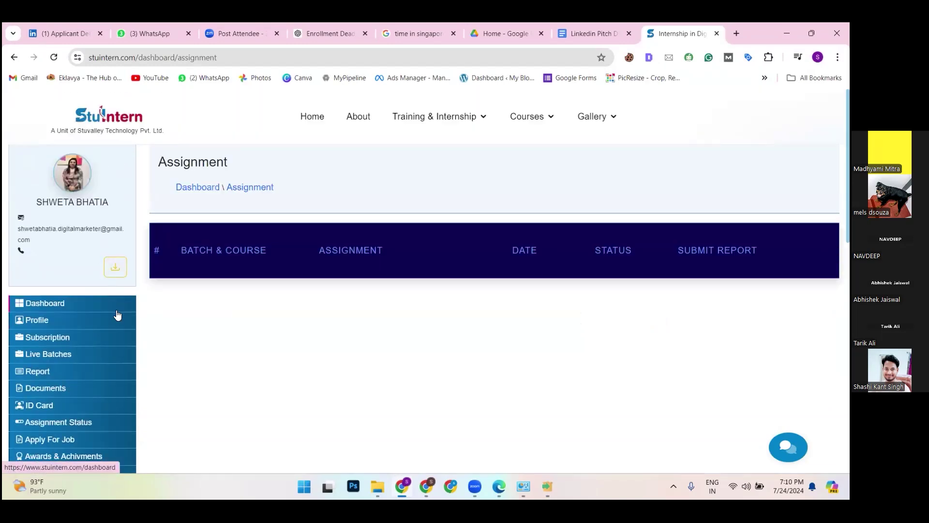
click(273, 190)
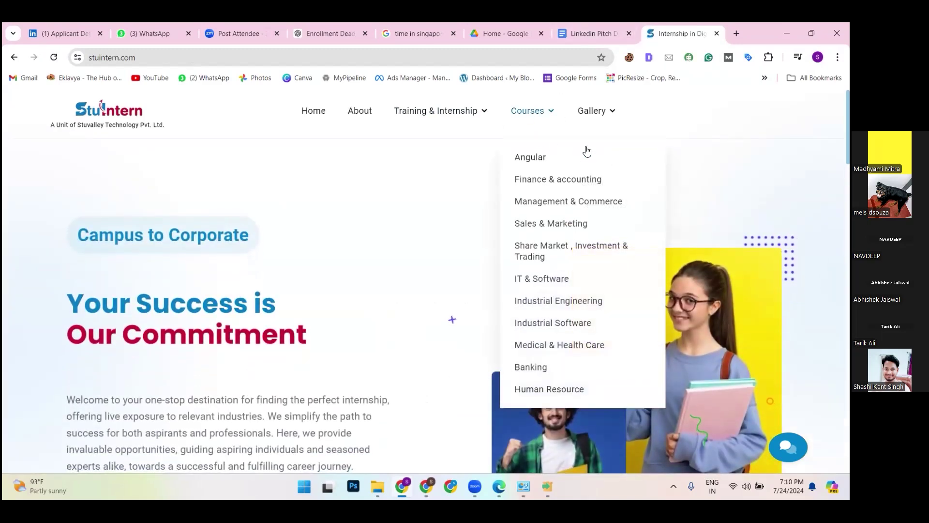
click(14, 57)
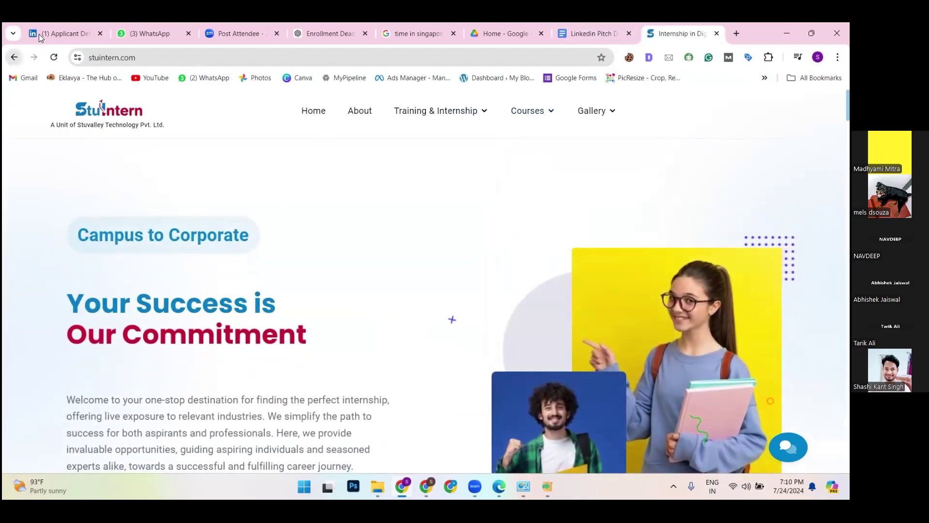
mouse_move(527, 116)
key(XF86AudioMute)
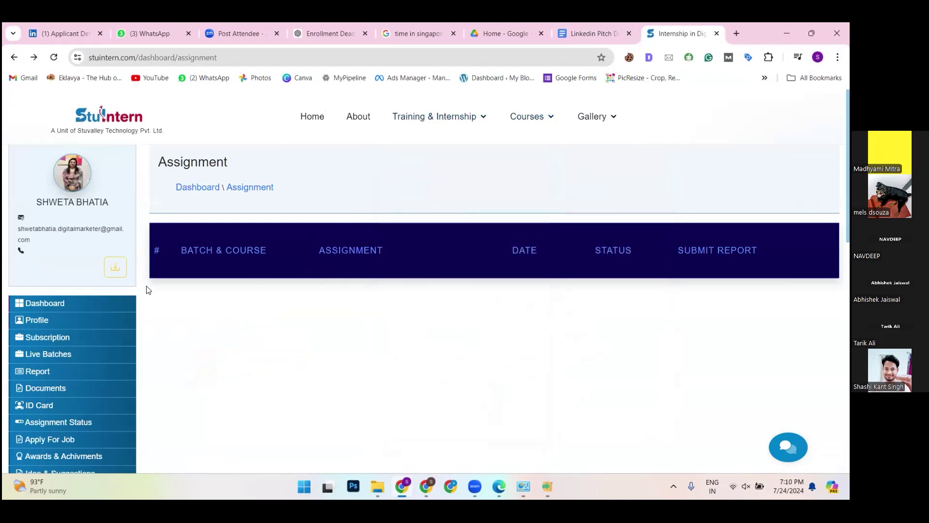
scroll(65, 366, down, 1)
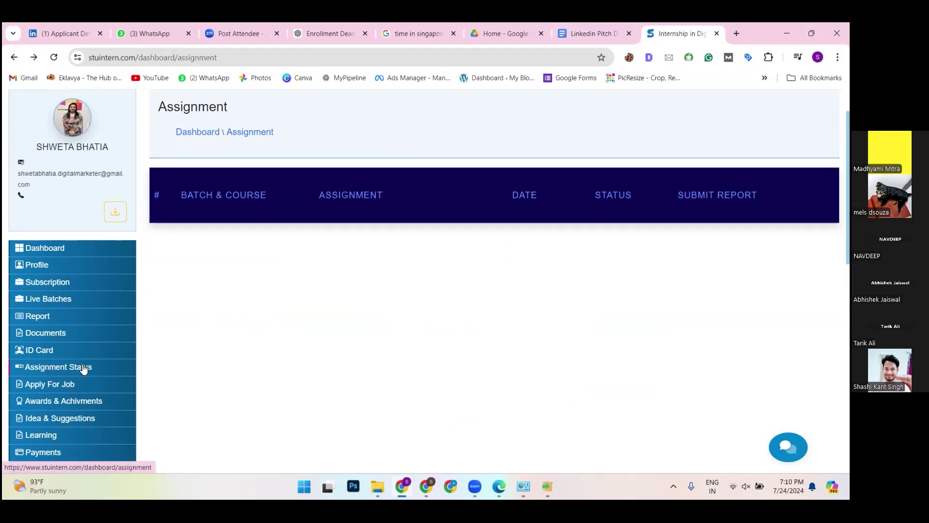
scroll(84, 371, down, 2)
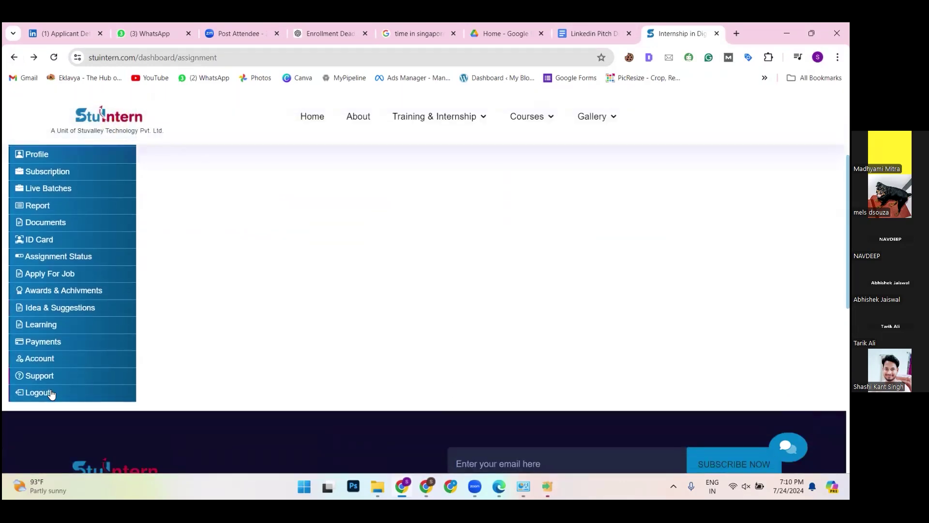
scroll(66, 344, up, 3)
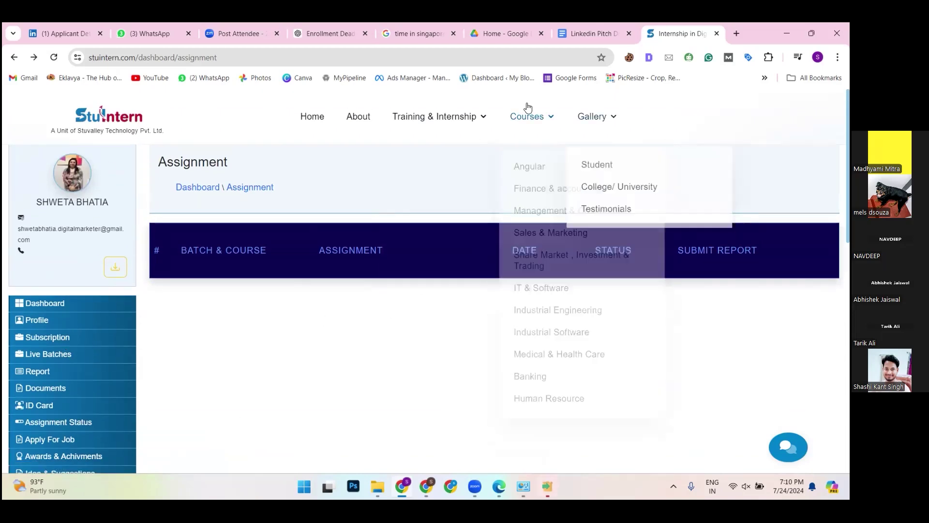
mouse_move(472, 348)
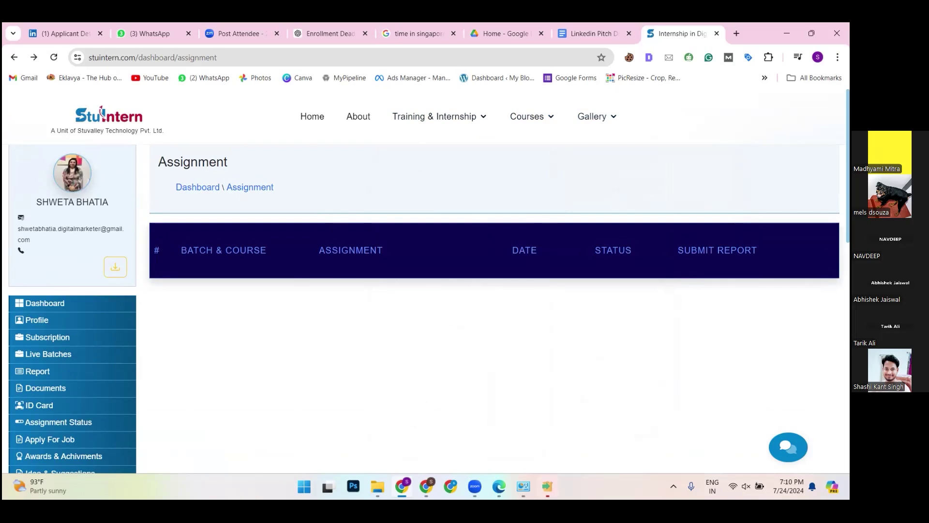
mouse_move(475, 476)
mouse_move(434, 116)
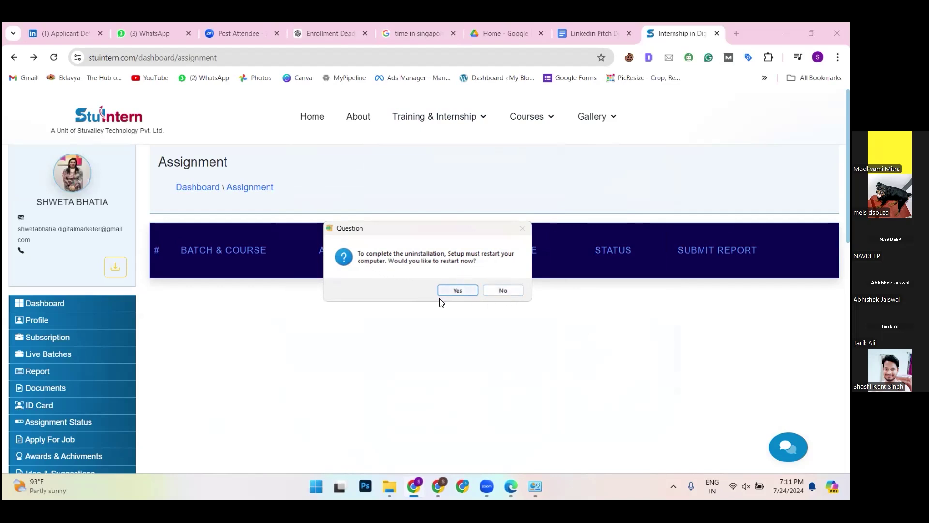
Dismiss the XAMPP uninstaller's restart prompt without restarting, and check the Windows quick settings with the system sound back on.
click(200, 451)
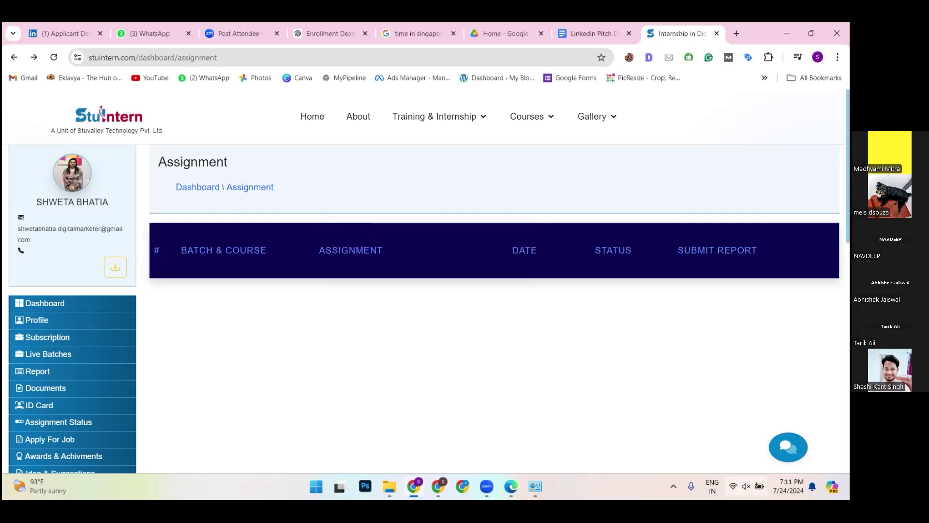
click(748, 479)
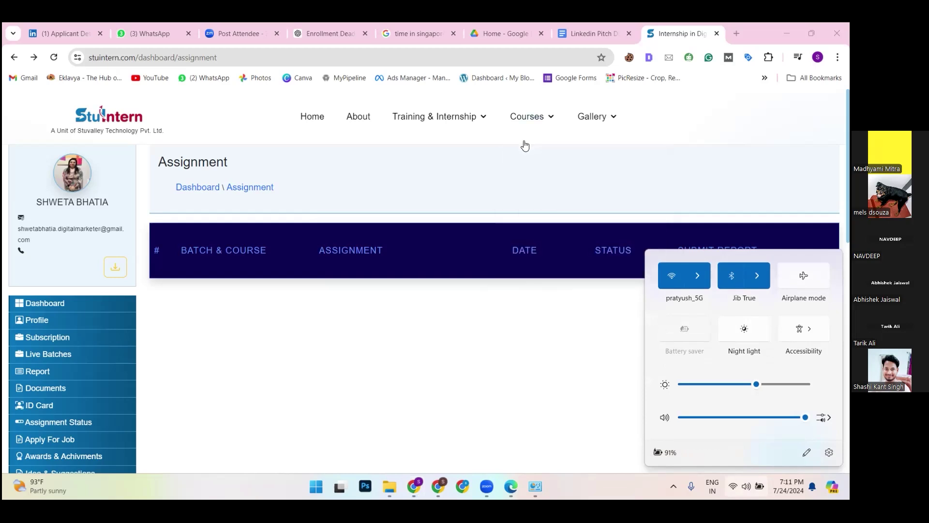
click(565, 166)
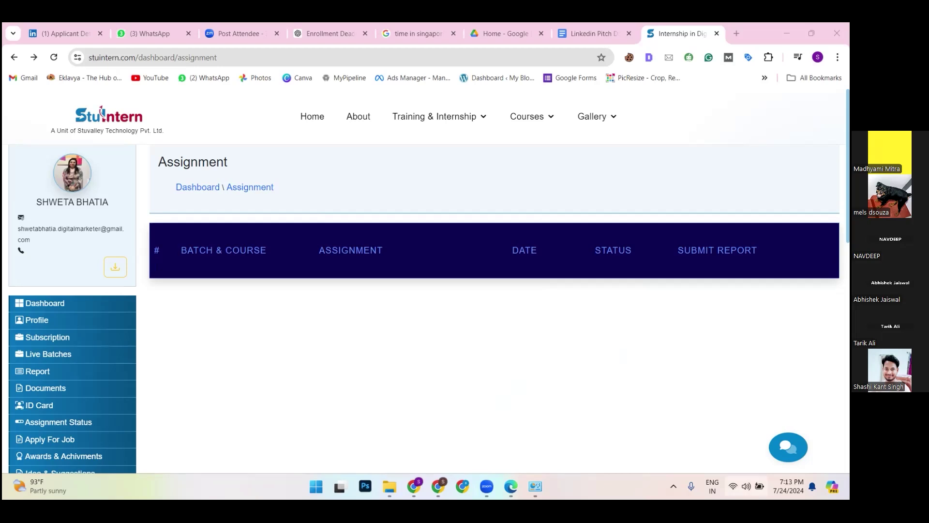
key(super+a)
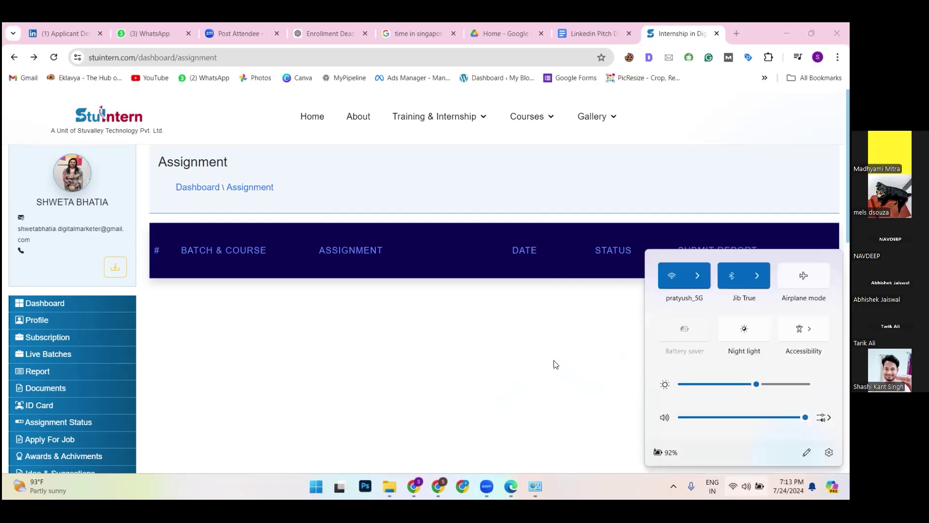
click(556, 365)
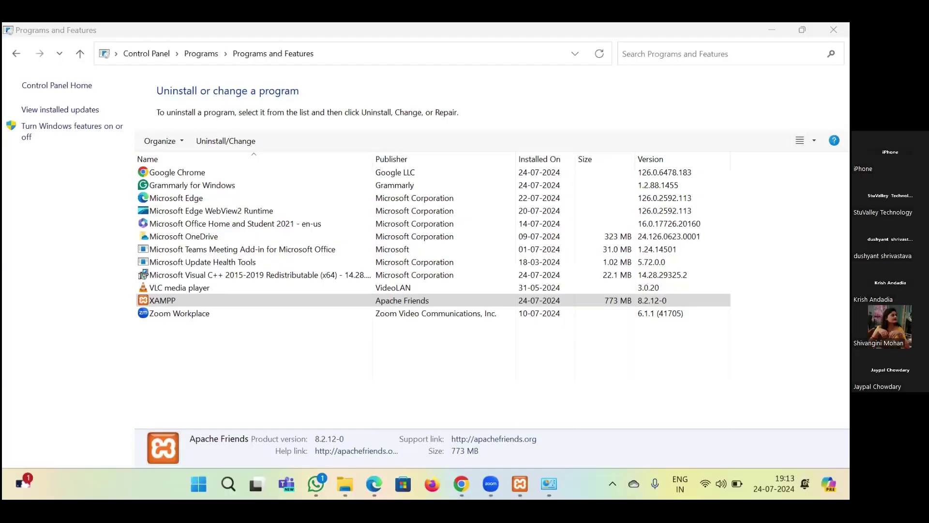
Try to uninstall XAMPP from the Programs and Features list, and dismiss the notice.
click(387, 301)
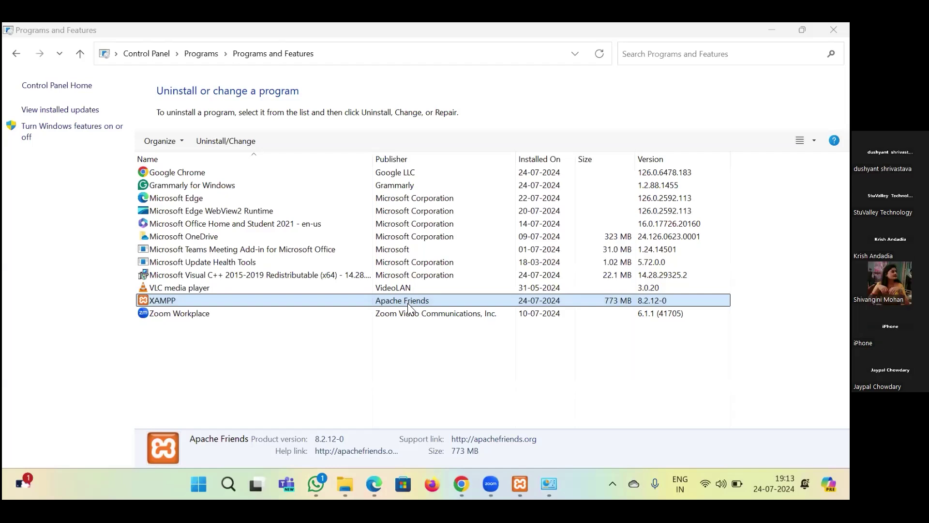
right_click(409, 306)
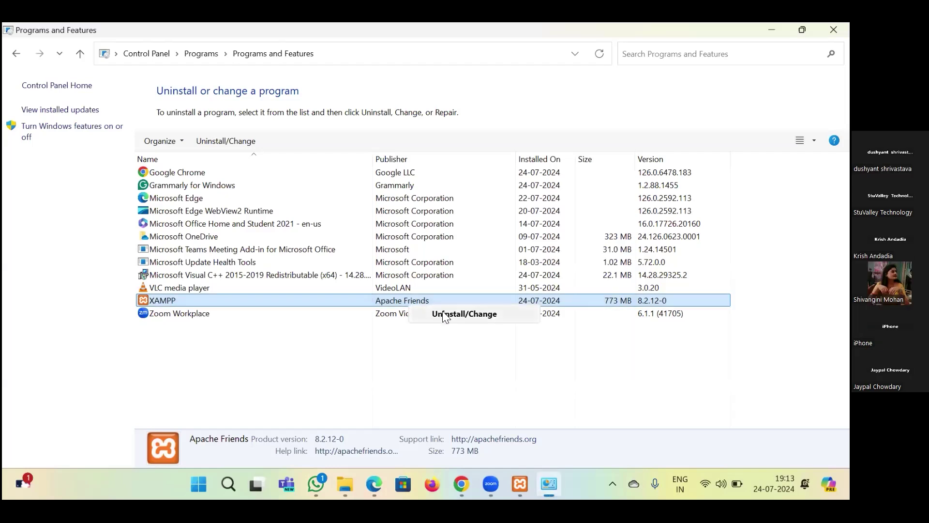
click(445, 315)
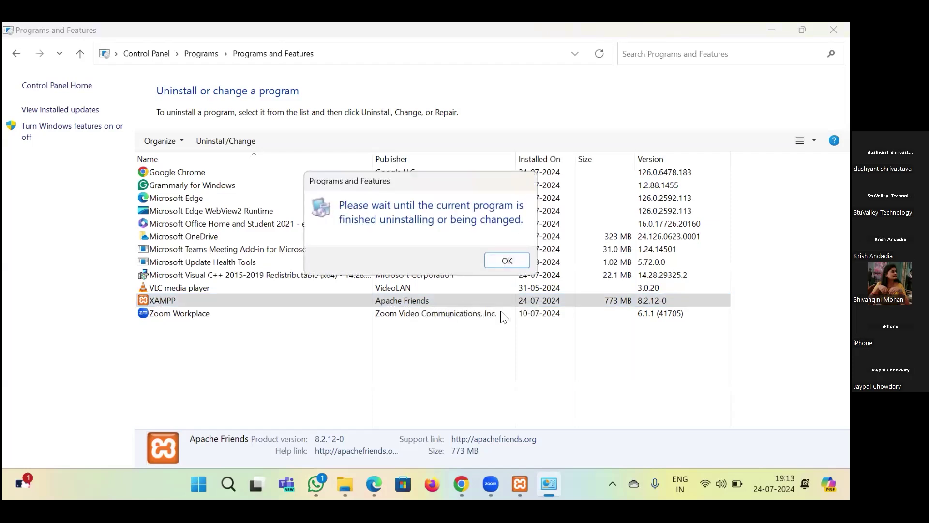
click(507, 262)
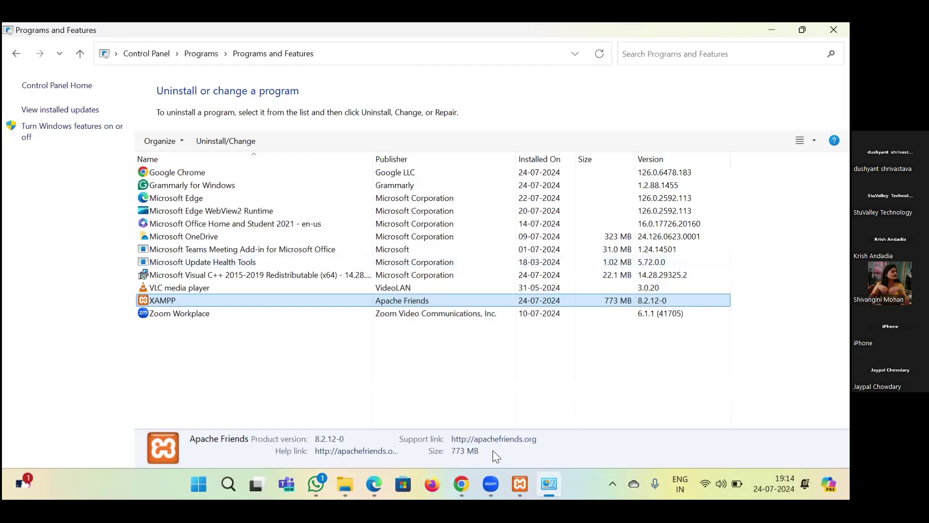
Close the XAMPP Control Panel and try again to uninstall XAMPP from Programs and Features.
click(520, 483)
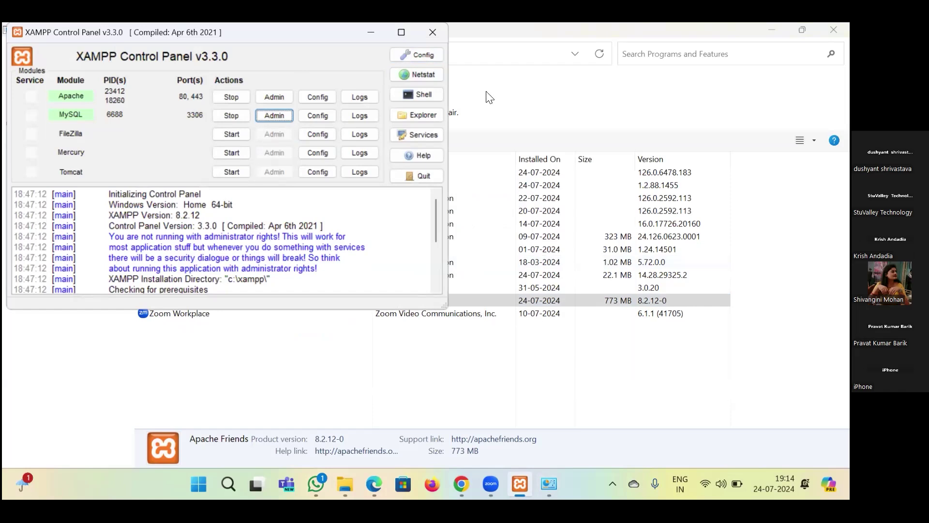
click(495, 110)
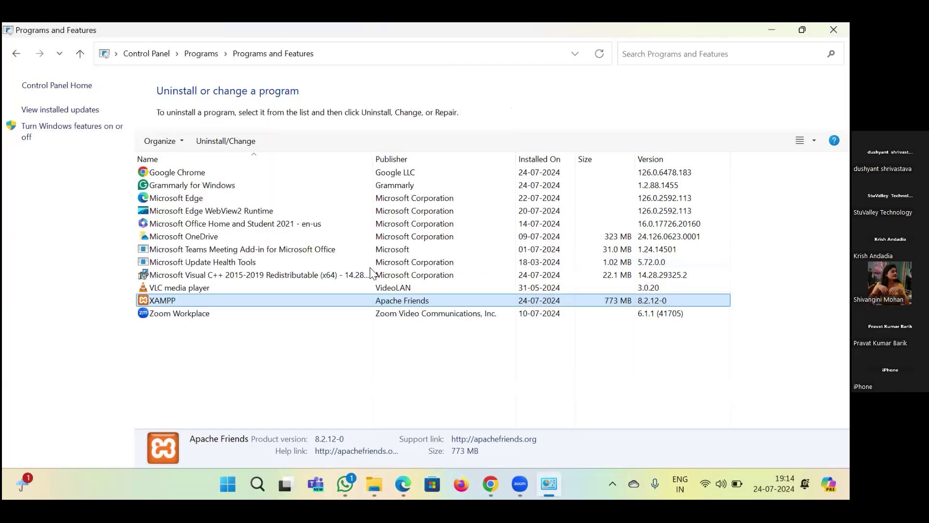
right_click(402, 300)
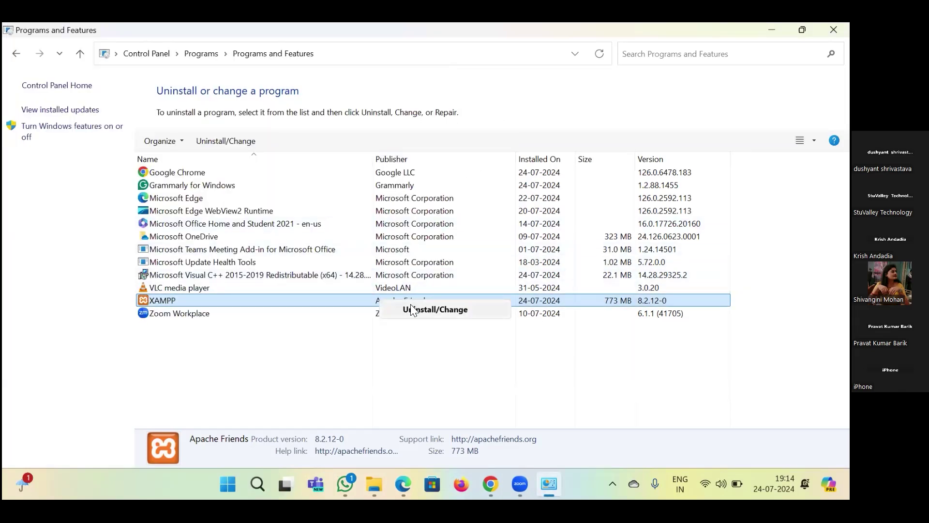
click(421, 309)
click(501, 257)
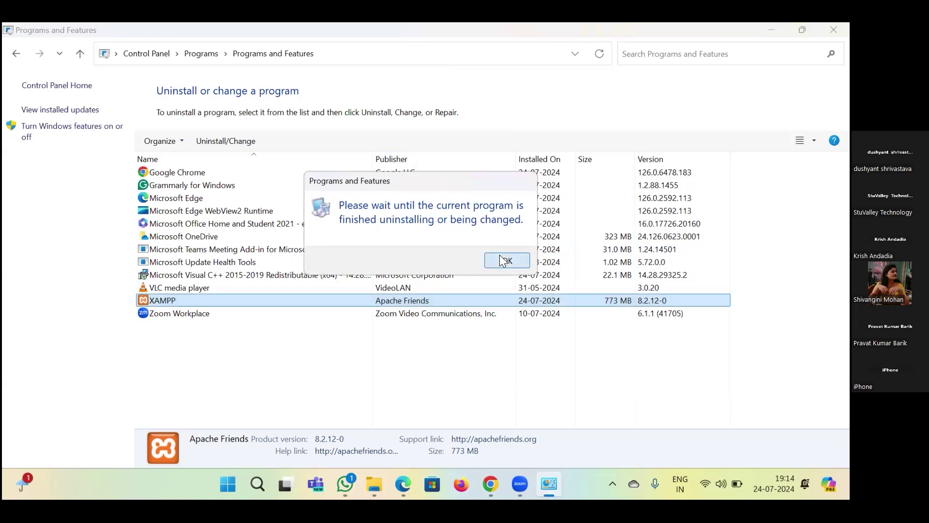
right_click(408, 299)
click(452, 309)
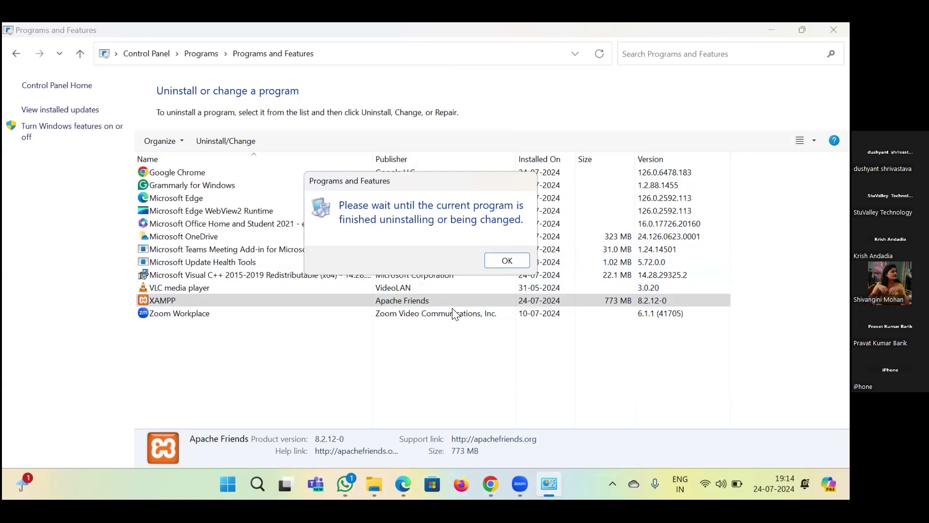
click(503, 260)
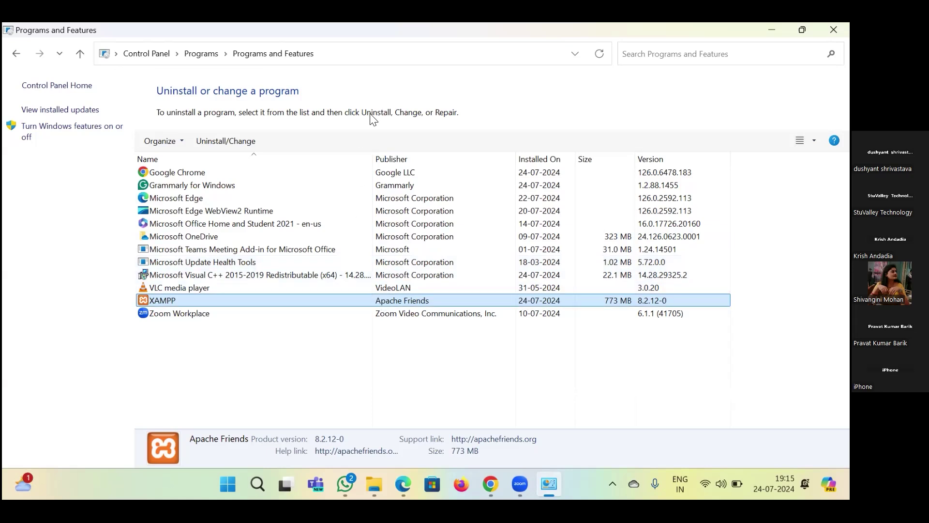
Retry the Uninstall/Change command on the XAMPP entry several more times, dismissing the notice after each attempt.
click(219, 140)
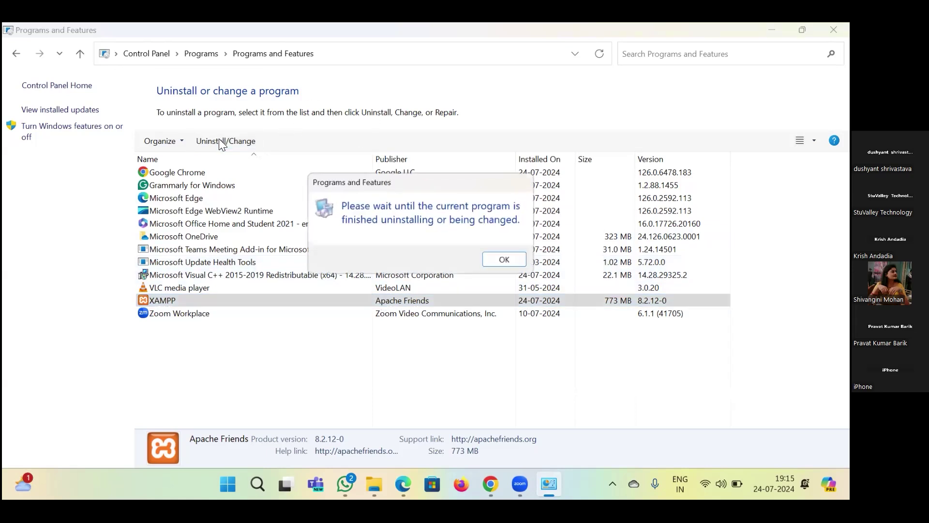
click(507, 260)
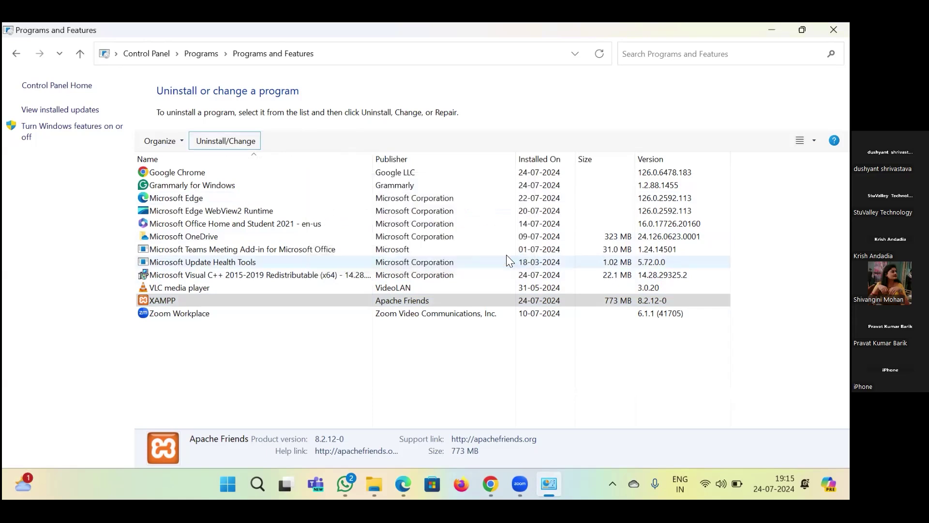
right_click(231, 302)
click(272, 314)
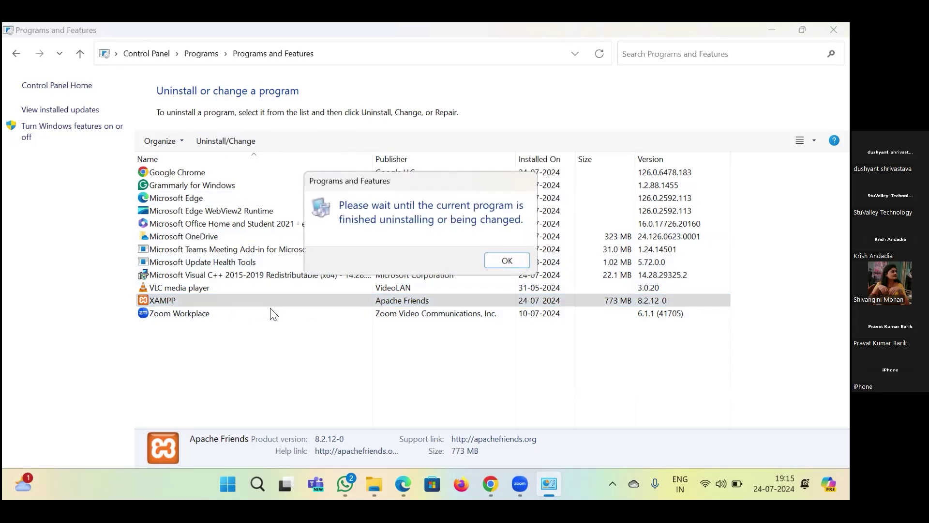
click(495, 256)
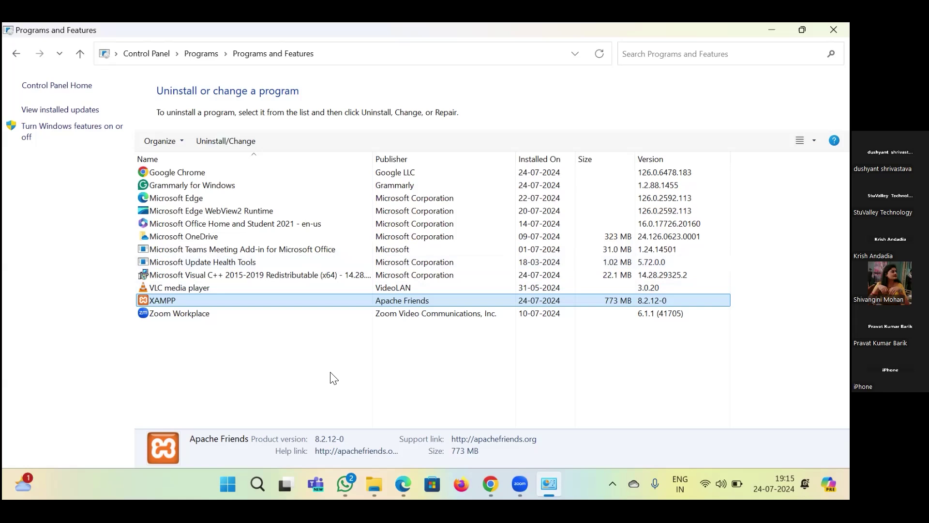
right_click(360, 299)
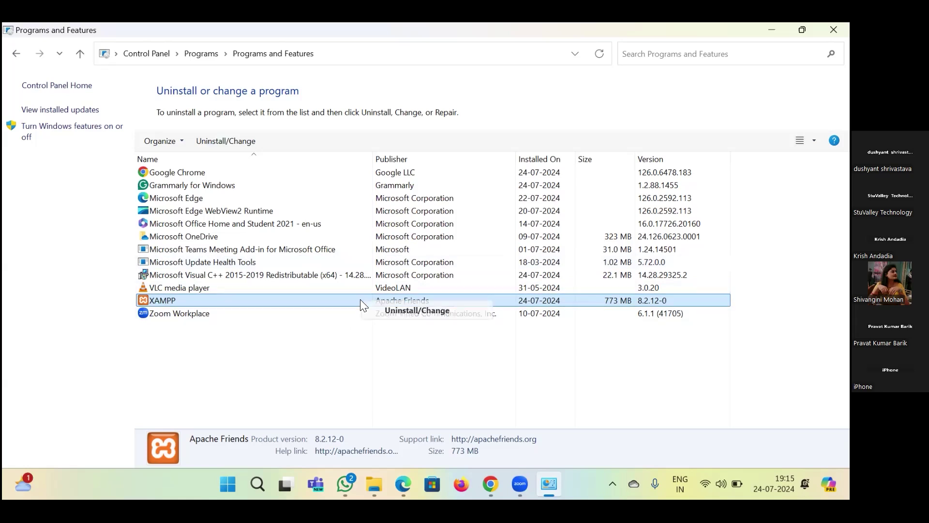
click(406, 312)
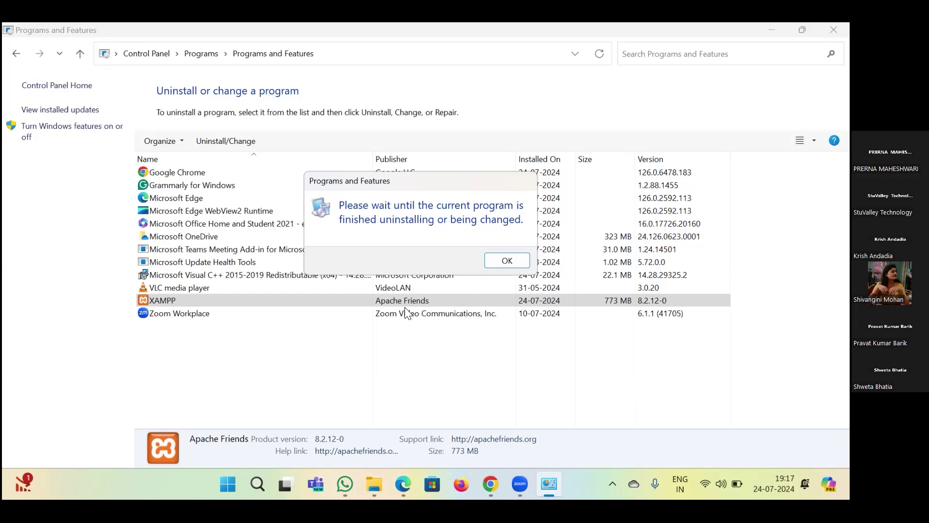
click(509, 258)
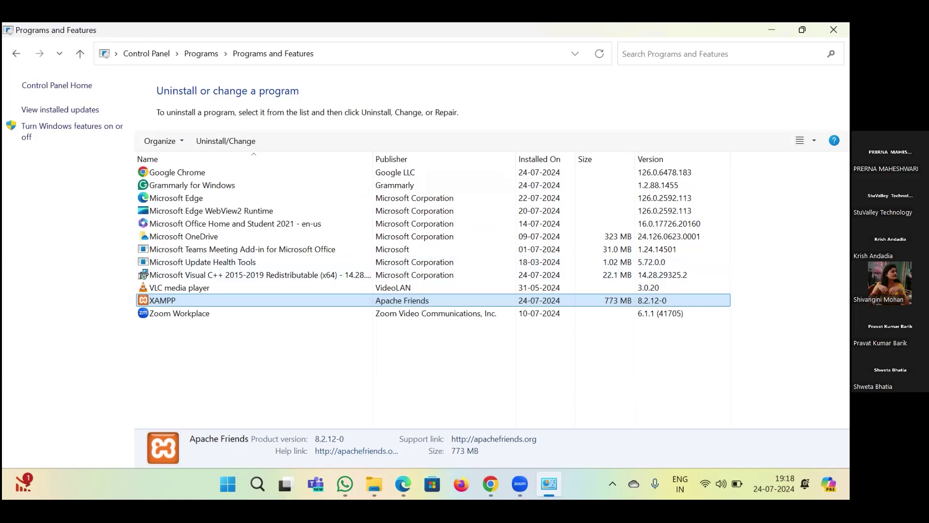
mouse_move(520, 483)
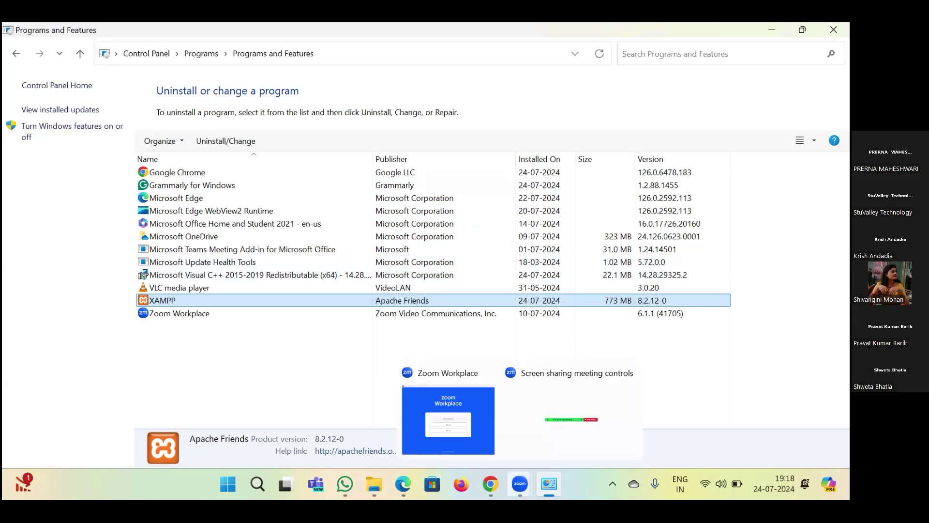
click(561, 401)
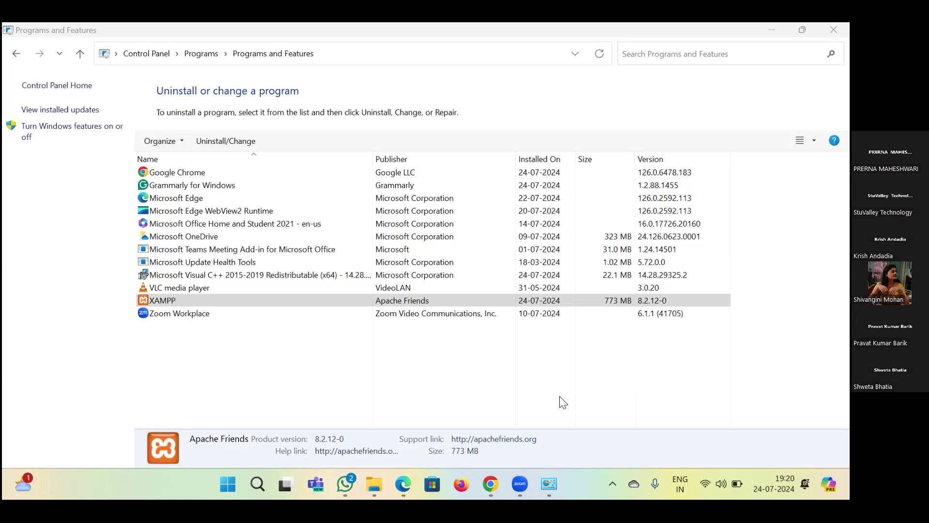
click(417, 301)
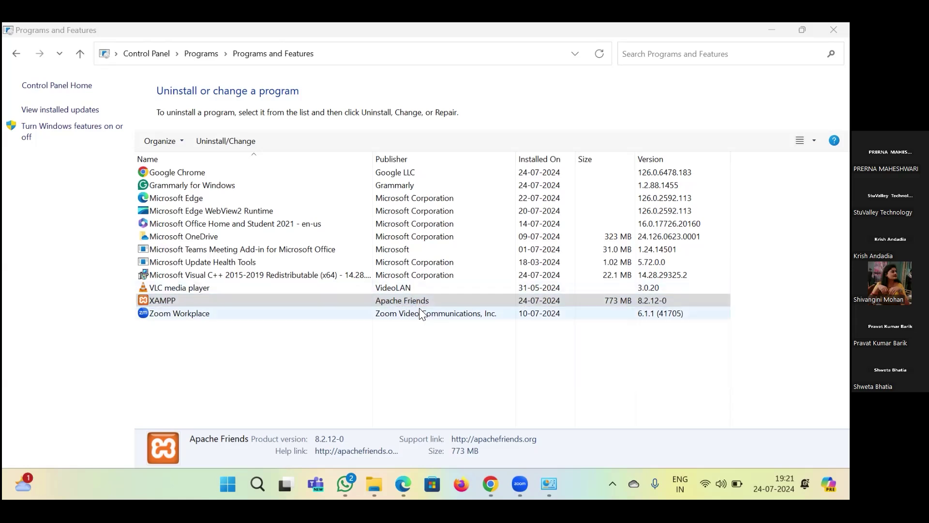
Try to permanently delete the xampp-windows-x64-8.2.12-0-VS16-installer file from the Downloads folder, and retry the deletion once.
mouse_move(374, 484)
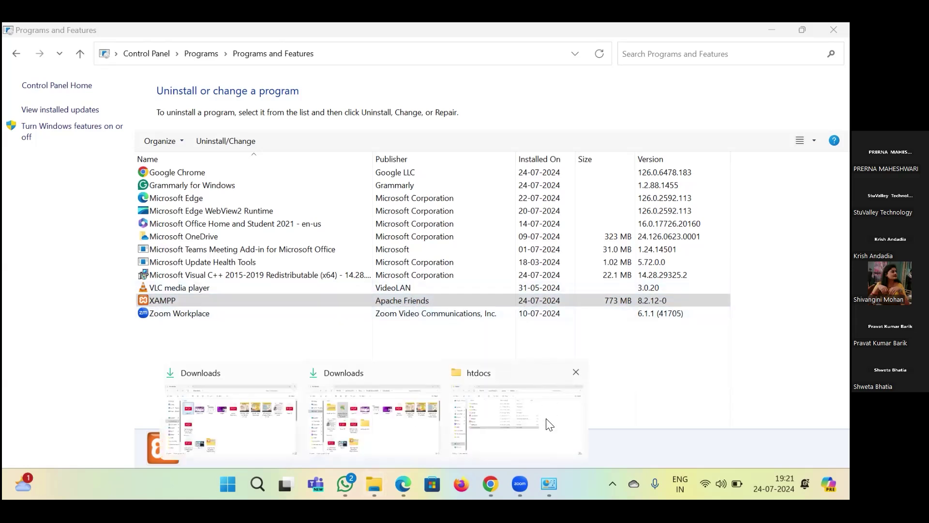
click(397, 427)
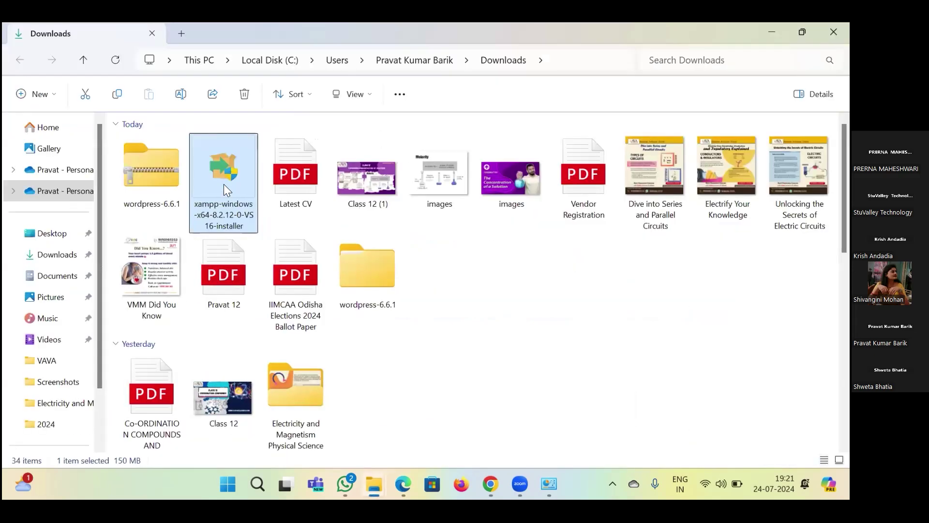
key(shift+Delete)
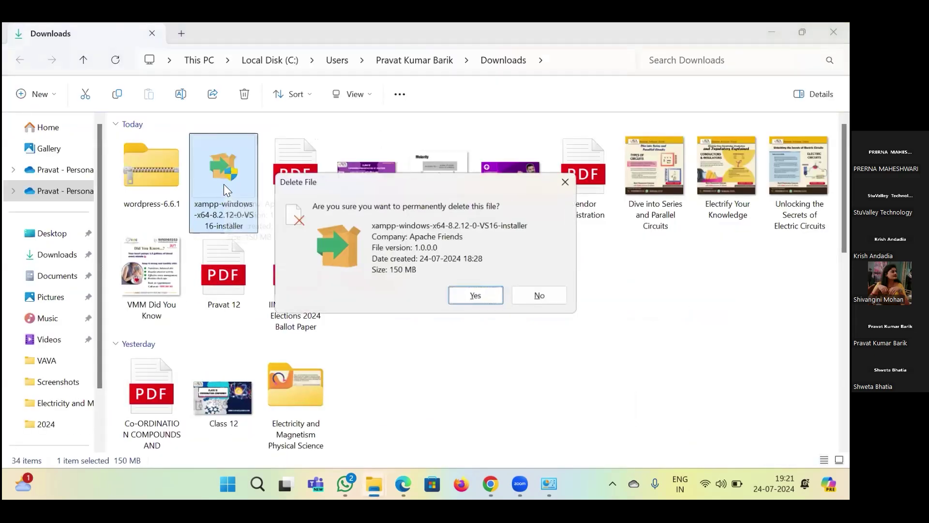
click(470, 294)
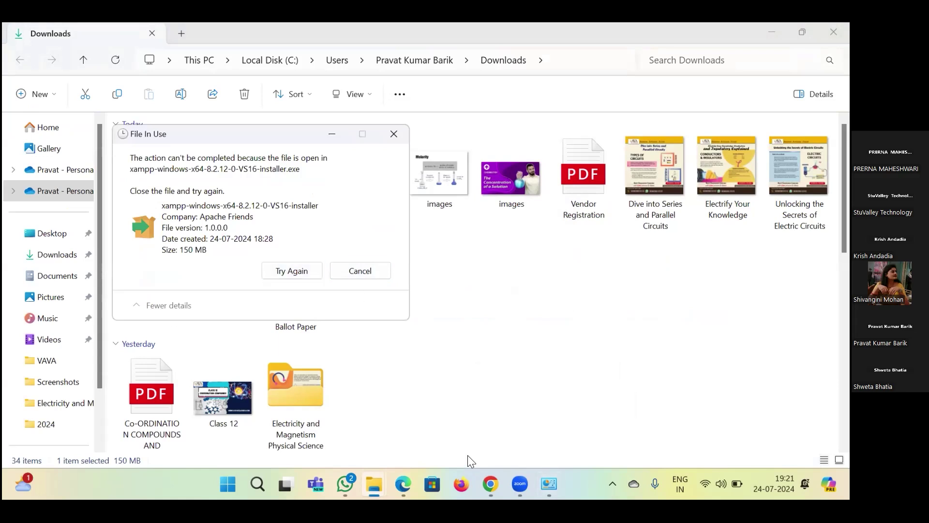
click(289, 264)
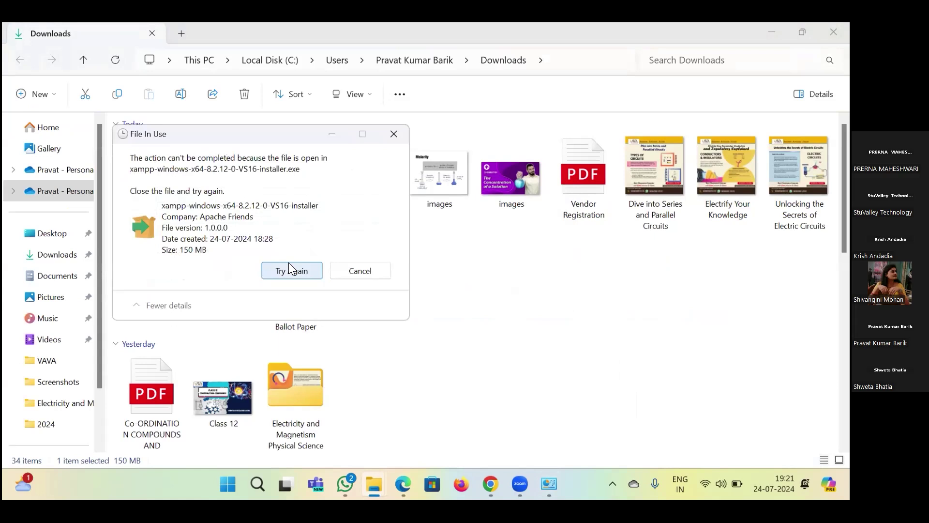
Close Programs and Features and retry deleting the XAMPP installer file.
click(548, 483)
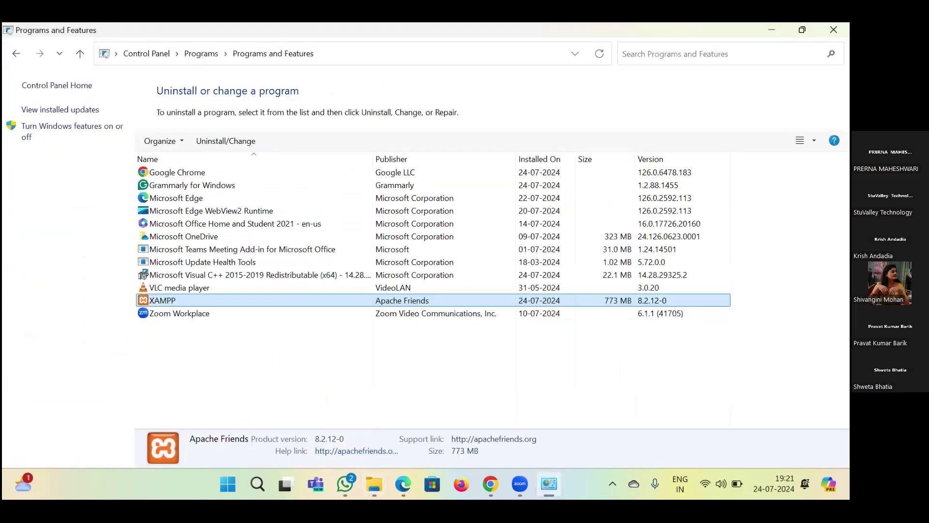
click(833, 29)
click(291, 270)
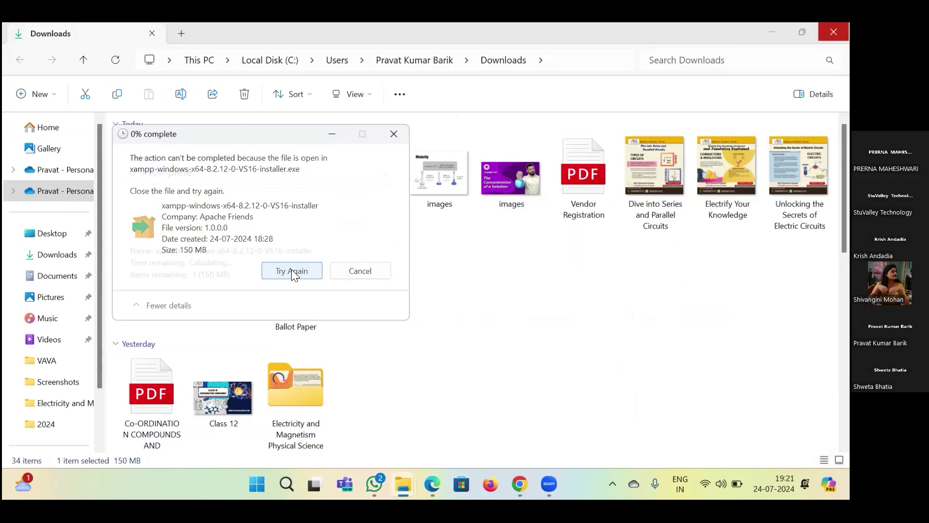
click(291, 269)
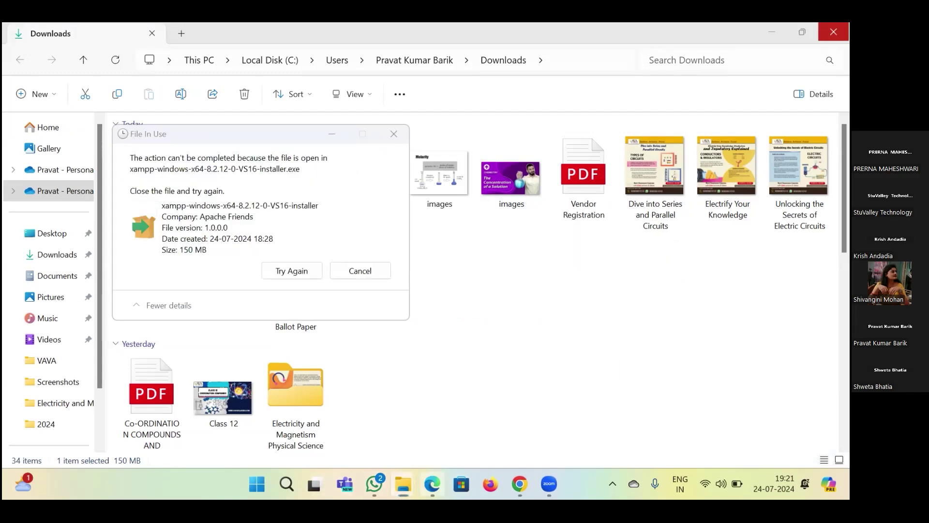
Close the phpMyAdmin page in Edge, retry deleting the installer several times, and minimize the File In Use dialog.
click(432, 484)
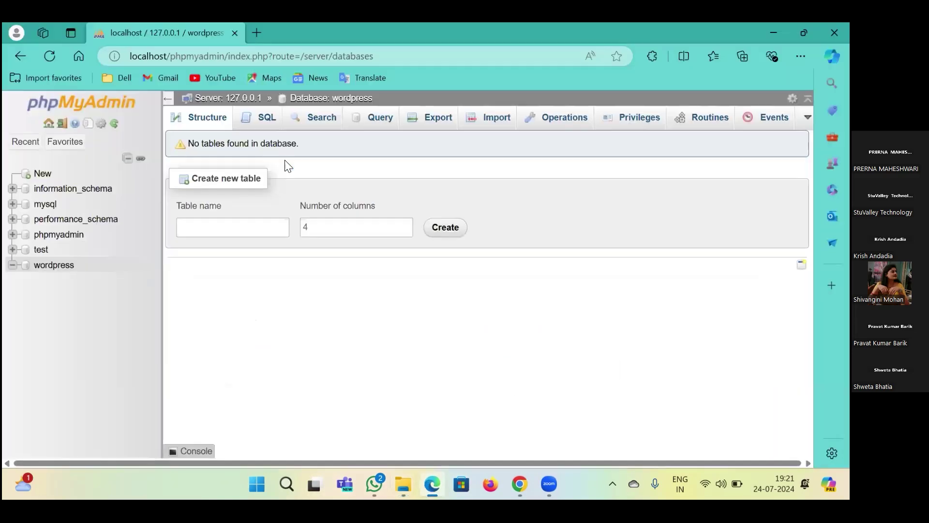
click(233, 41)
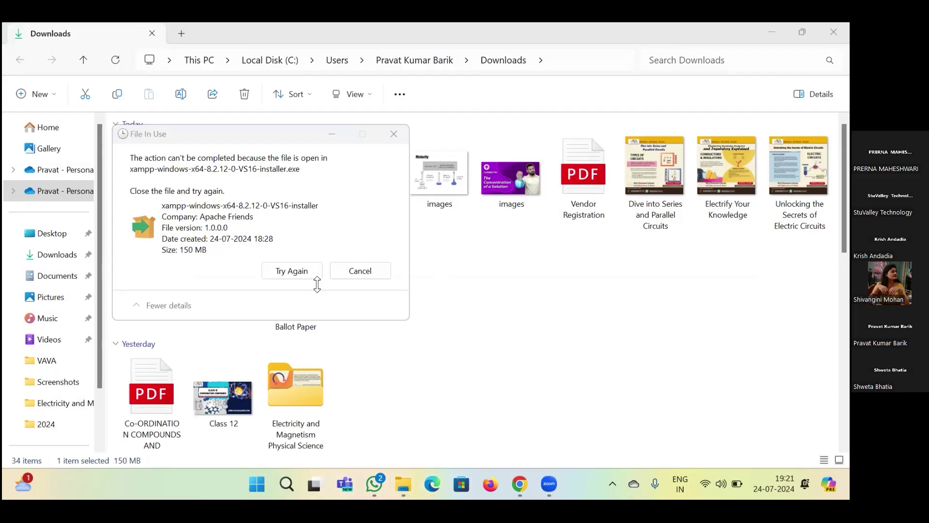
click(300, 272)
click(300, 272)
click(300, 269)
click(295, 270)
click(330, 135)
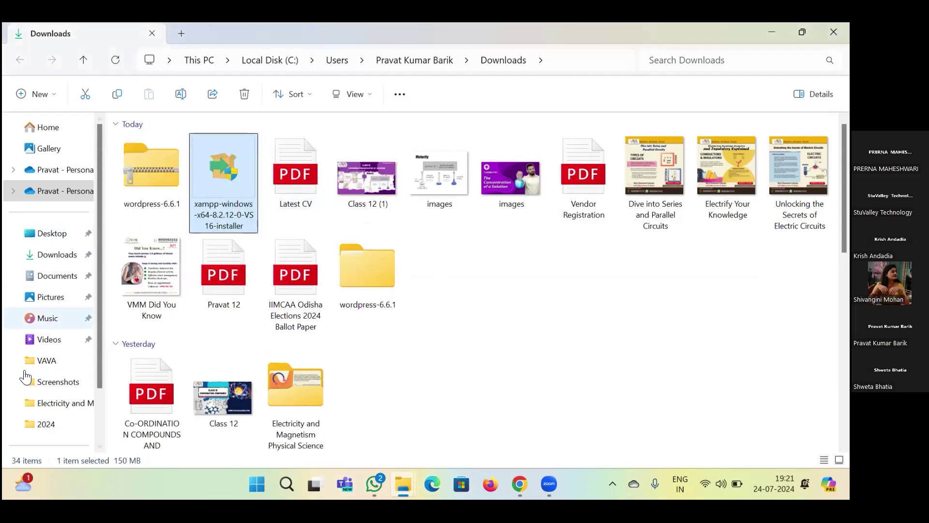
Close the open File Explorer windows showing htdocs, This PC and Downloads.
mouse_move(406, 476)
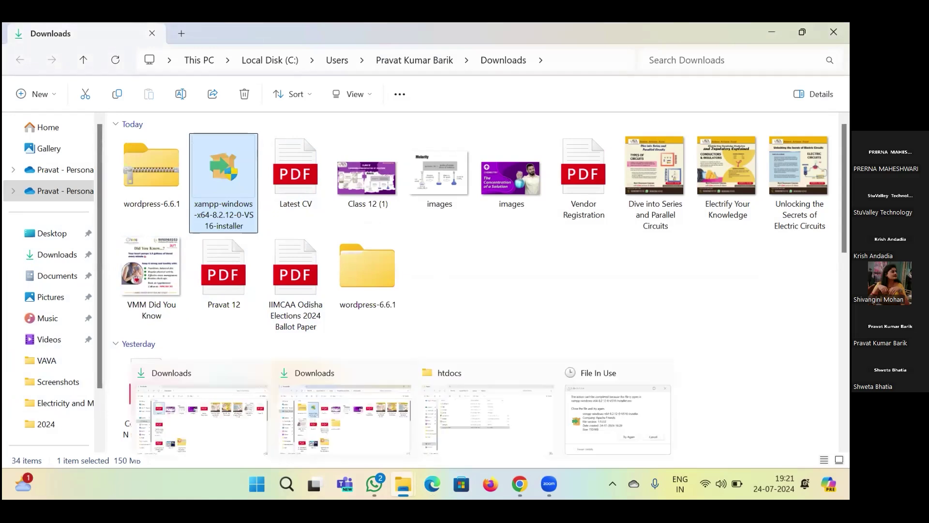
click(517, 429)
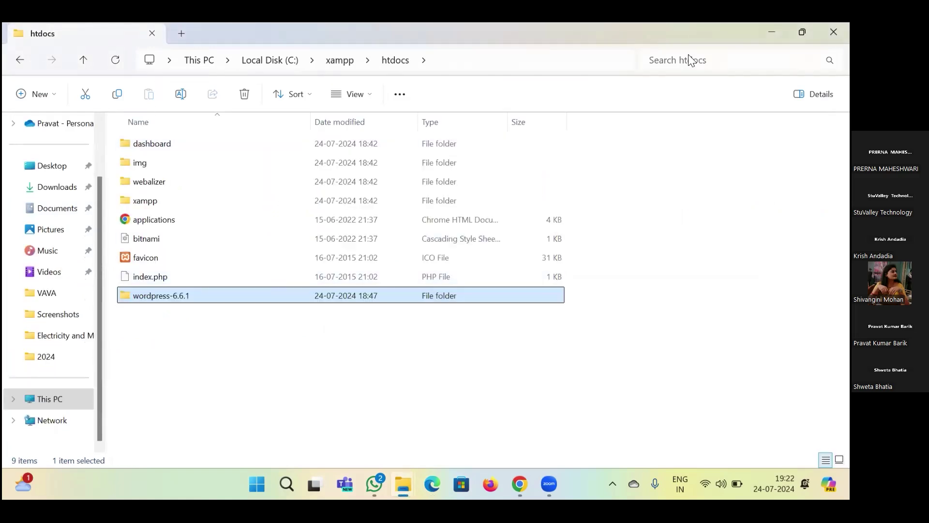
click(833, 32)
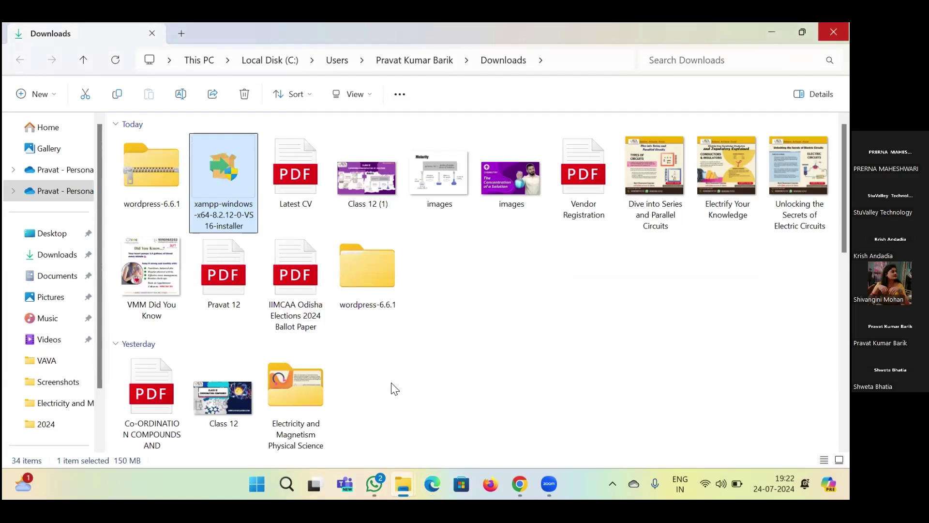
mouse_move(403, 484)
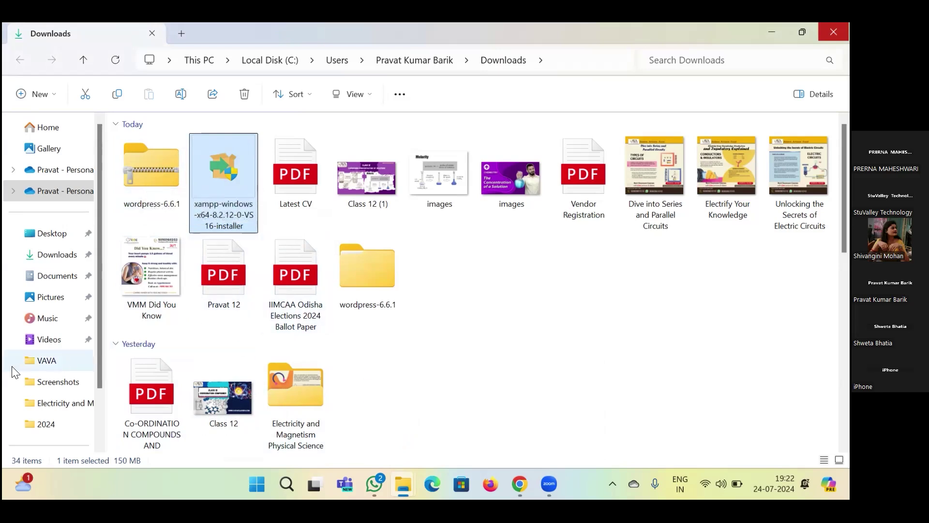
scroll(53, 387, down, 2)
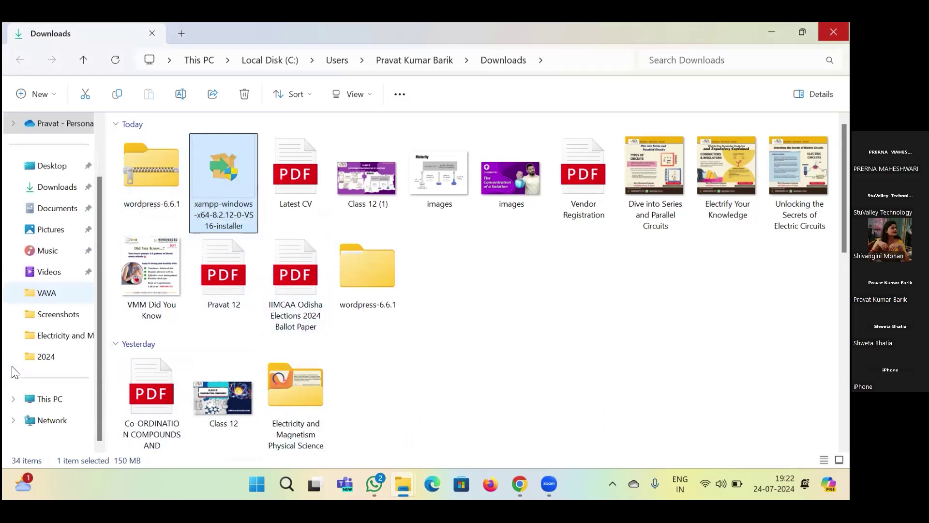
click(57, 405)
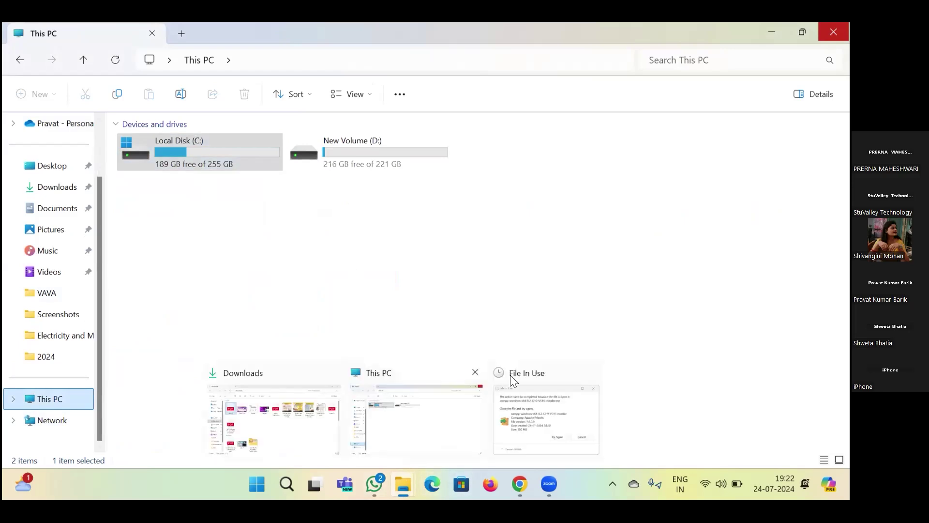
click(476, 370)
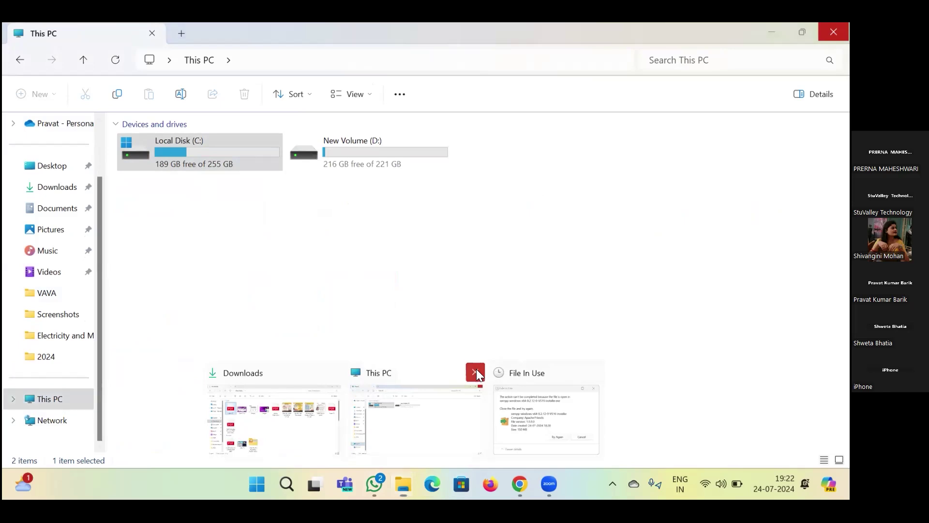
click(395, 370)
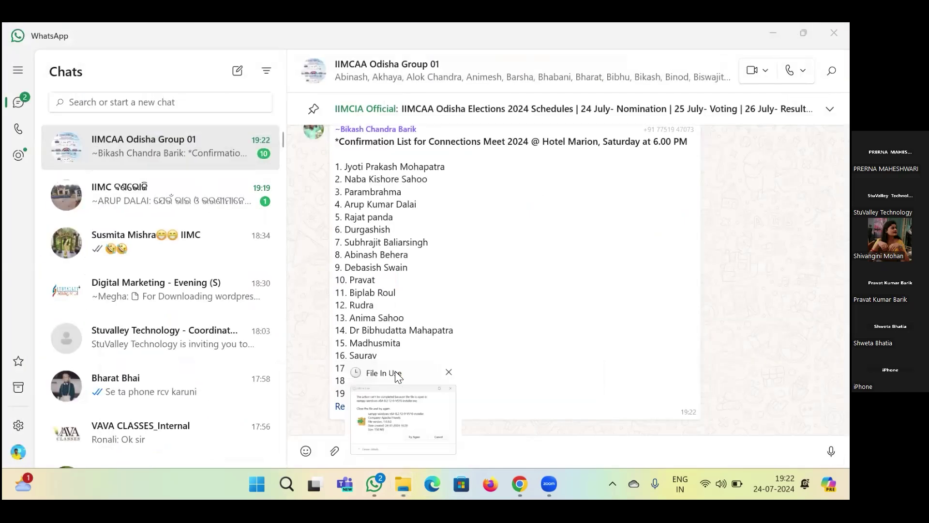
Bring back the File In Use dialog, retry deleting the XAMPP installer twice, and dismiss the dialog.
click(397, 418)
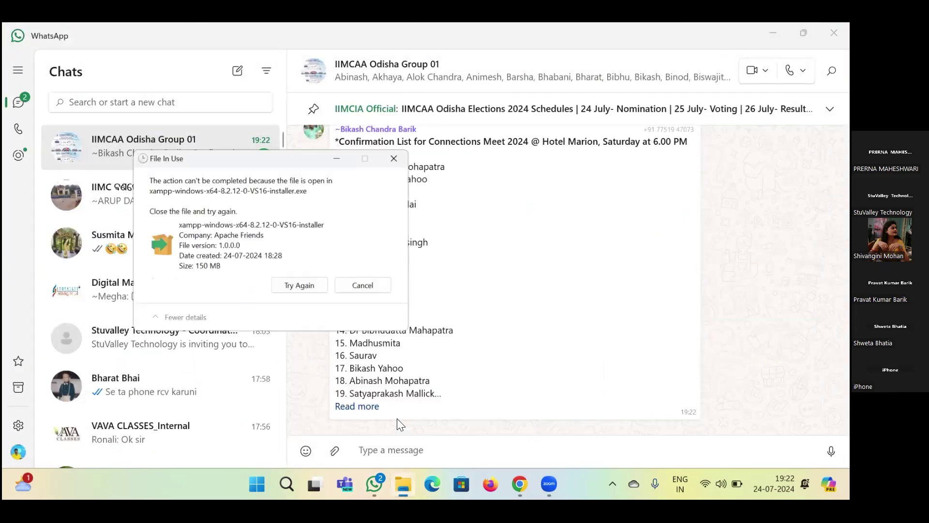
click(290, 270)
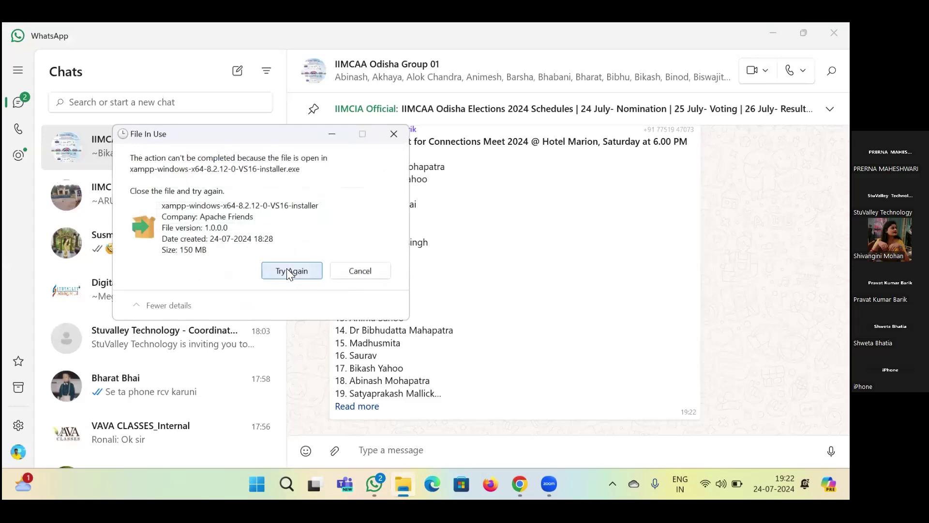
click(286, 269)
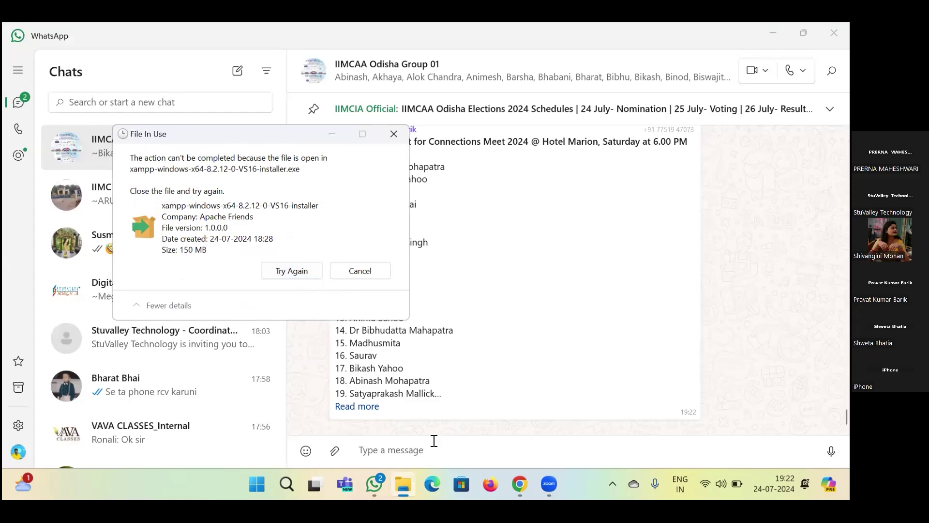
click(393, 135)
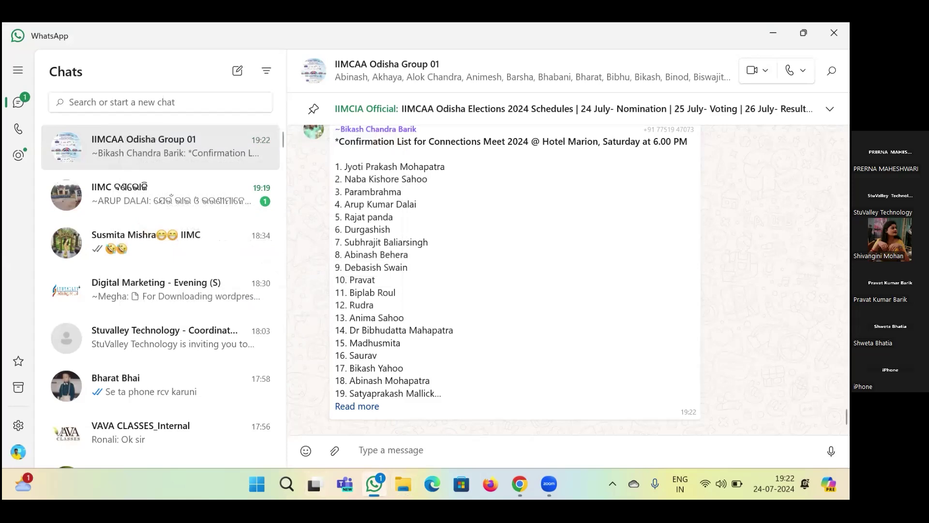
Reopen the Downloads folder in File Explorer and try again to delete the XAMPP installer file, cancelling the attempt.
click(403, 483)
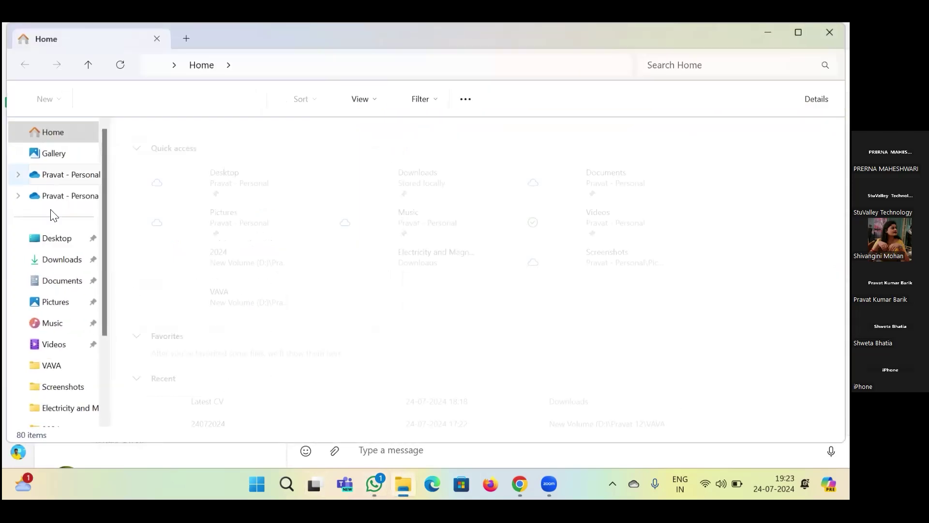
click(56, 260)
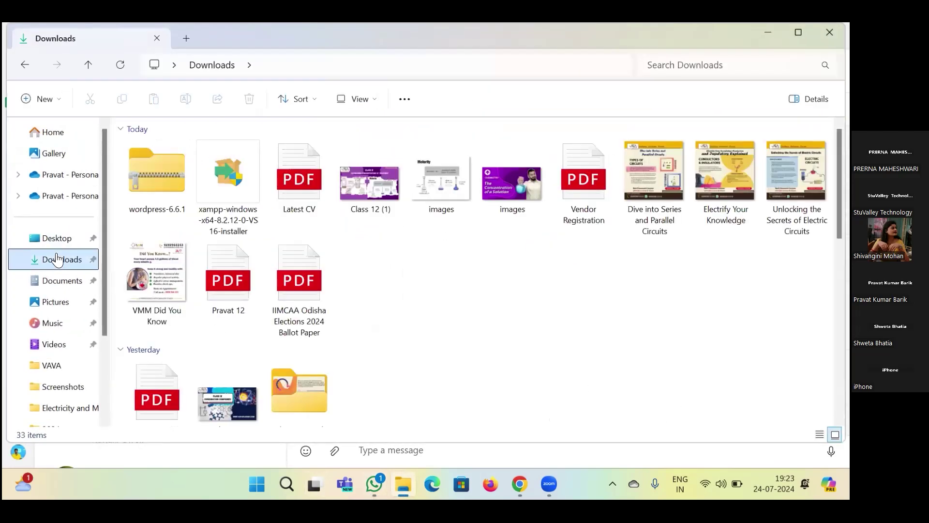
click(227, 192)
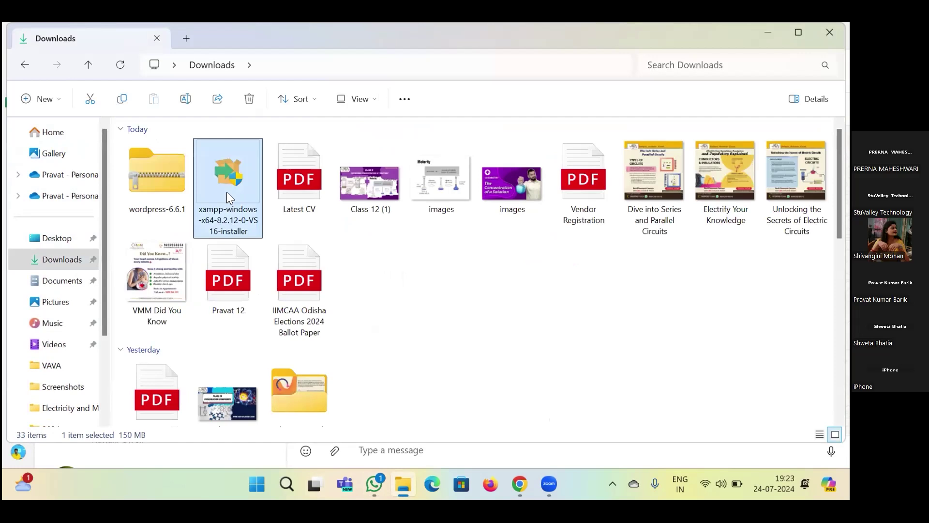
key(Delete)
key(Escape)
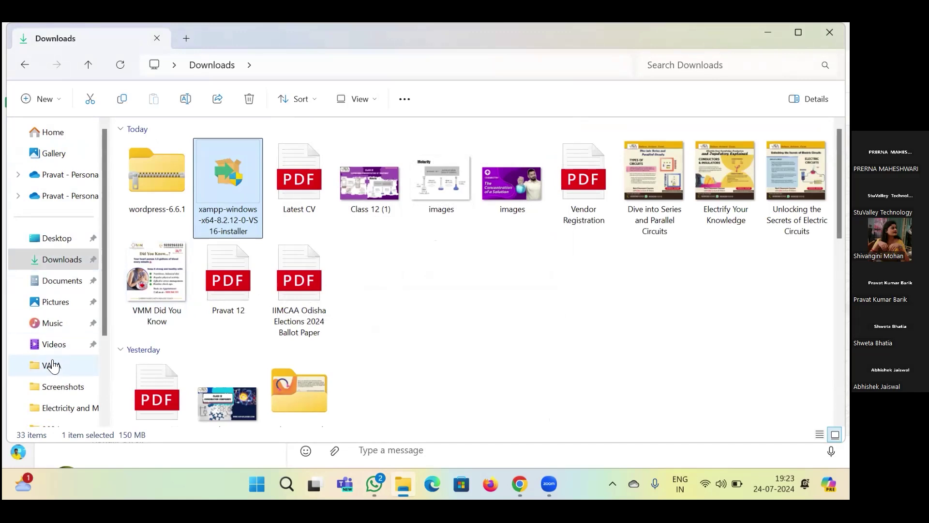
Start a permanent deletion of the xampp folder on Local Disk (C:).
scroll(54, 367, down, 2)
click(54, 382)
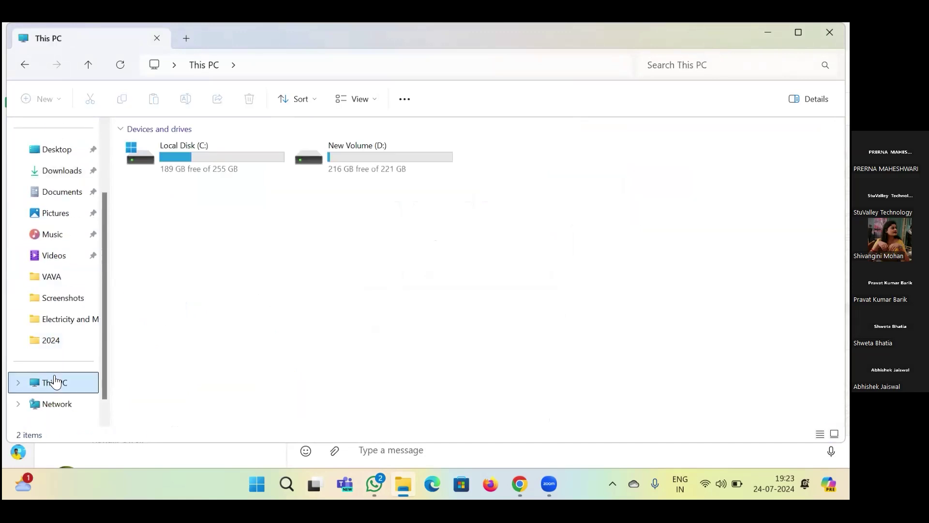
double_click(218, 167)
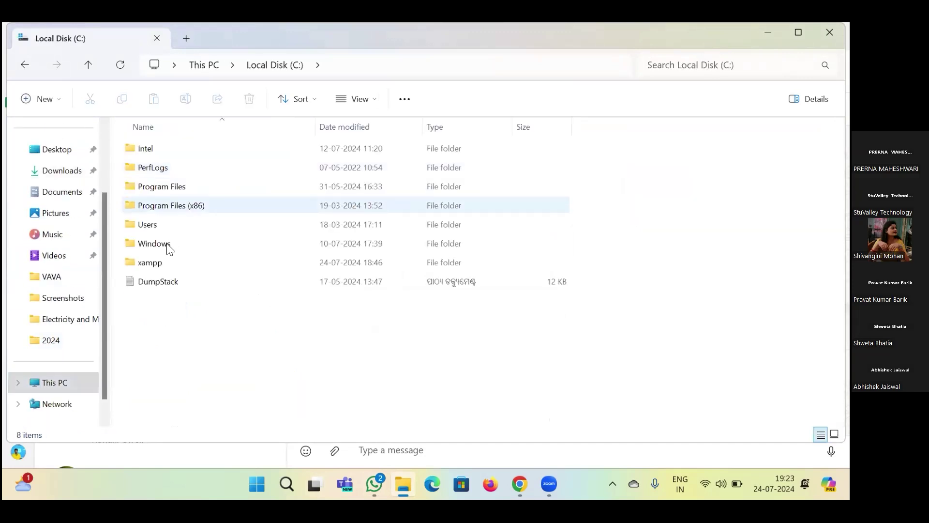
click(156, 263)
key(shift+Delete)
key(Return)
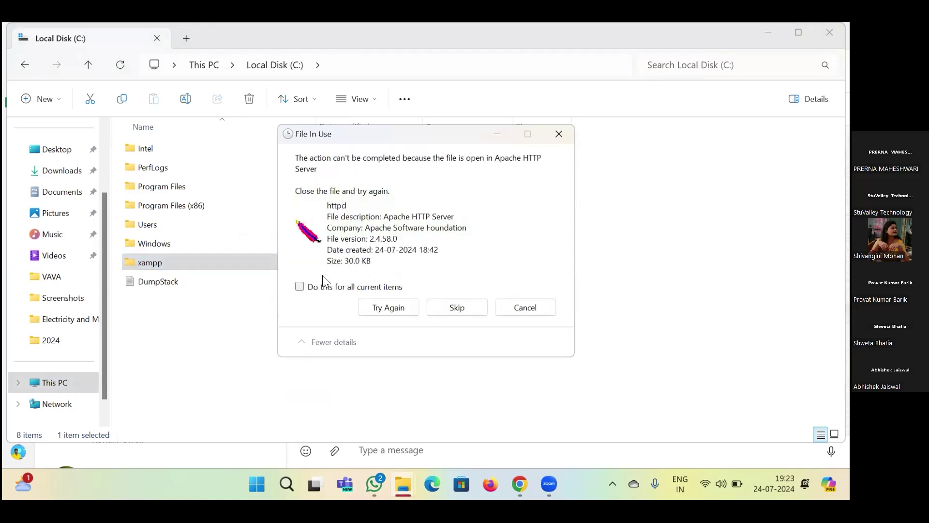
Retry the in-use httpd file for all current items, then skip all the in-use files and folders to finish the xampp deletion.
click(317, 287)
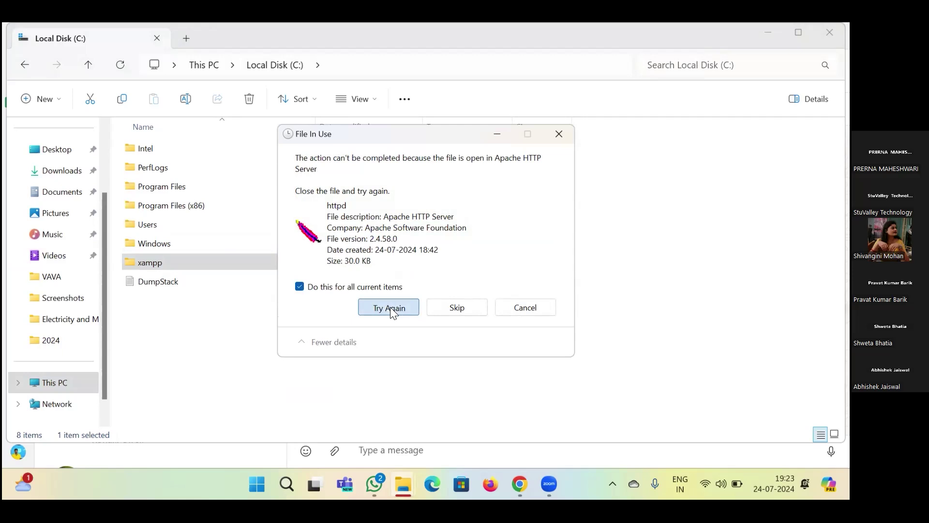
click(390, 307)
click(300, 287)
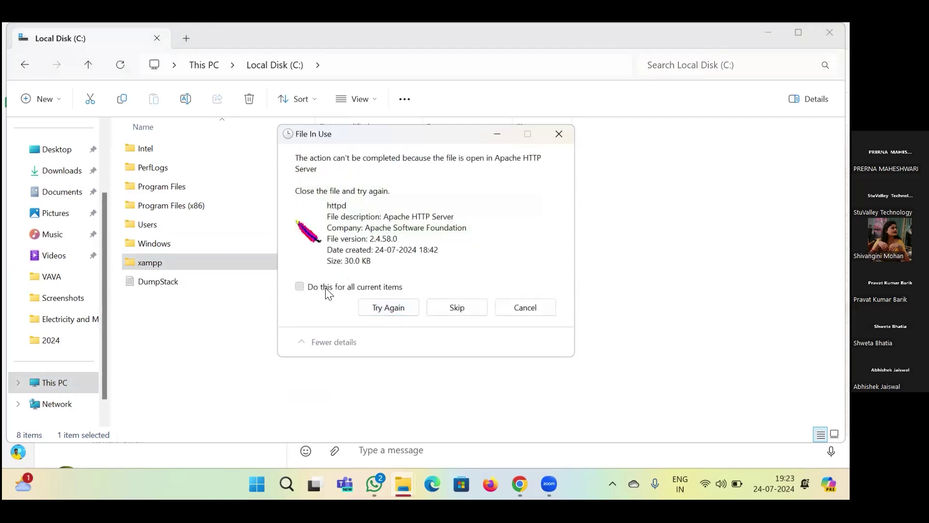
click(464, 313)
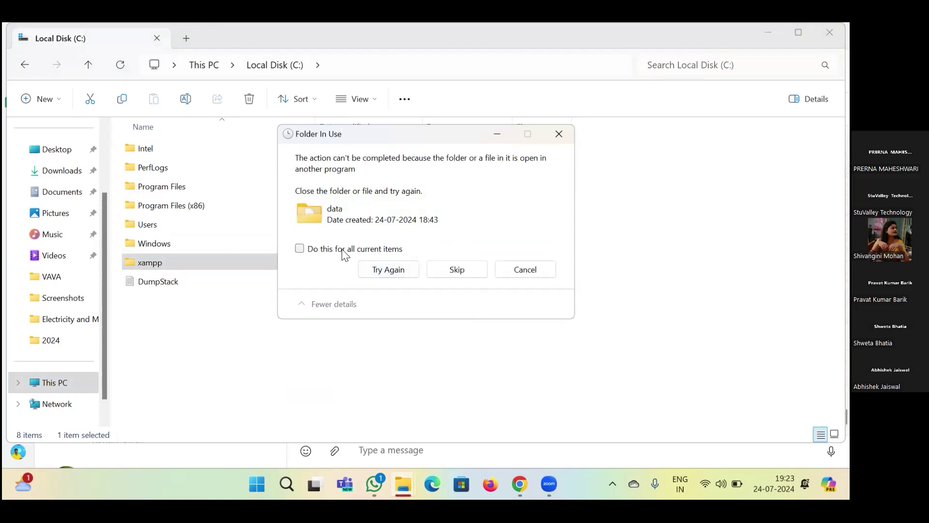
click(359, 249)
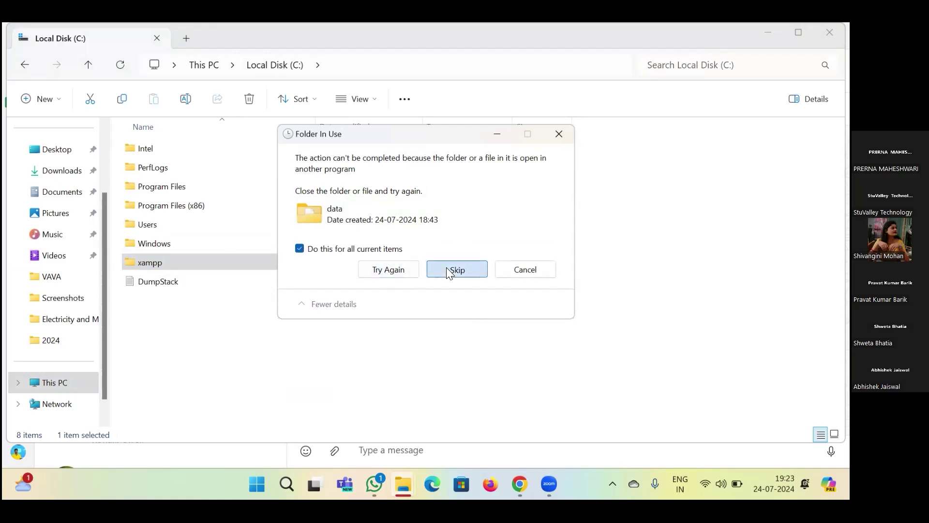
click(446, 269)
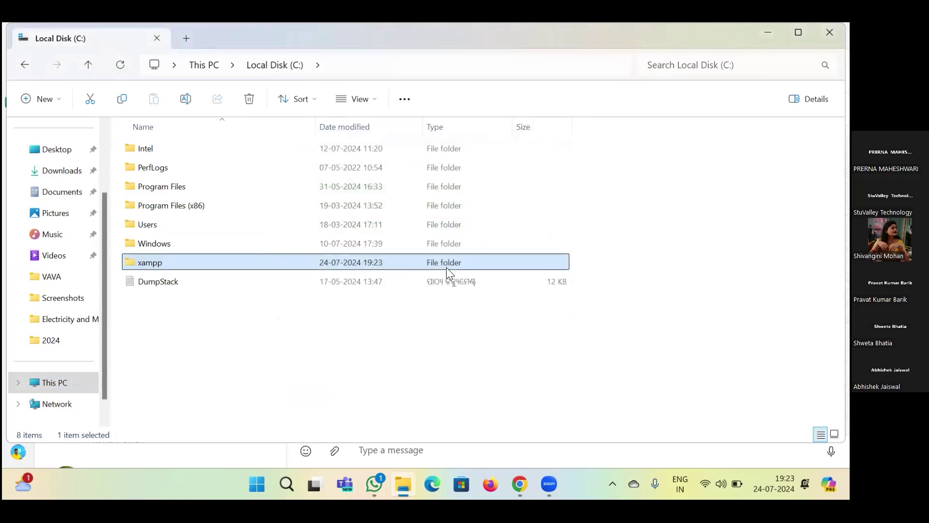
Try to permanently delete the xampp-windows-x64-8.2.12-0-VS16-installer file from the Downloads folder, retrying once while it is in use.
click(403, 484)
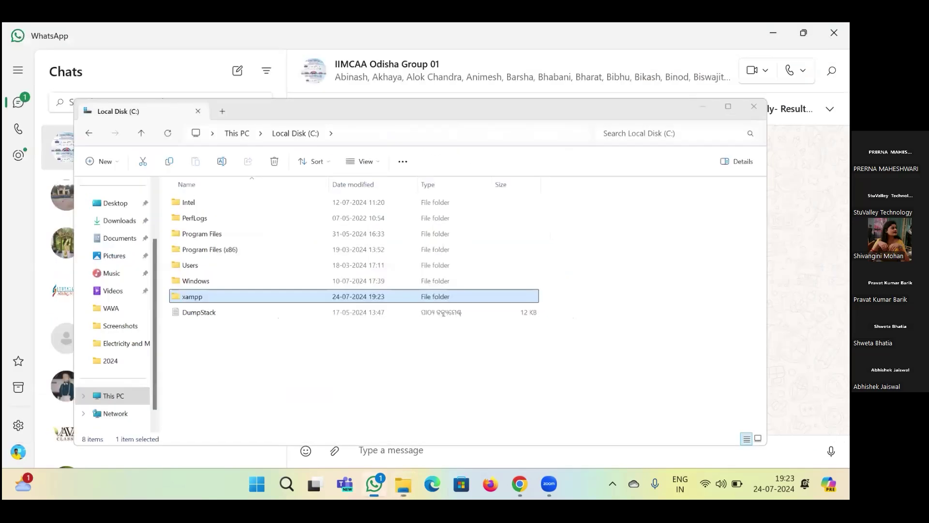
click(403, 484)
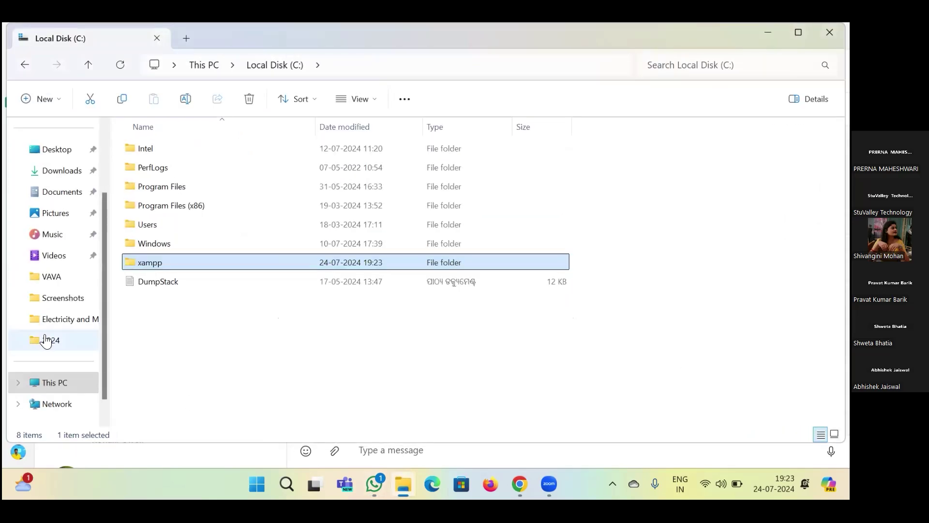
scroll(46, 341, down, 1)
scroll(43, 324, up, 3)
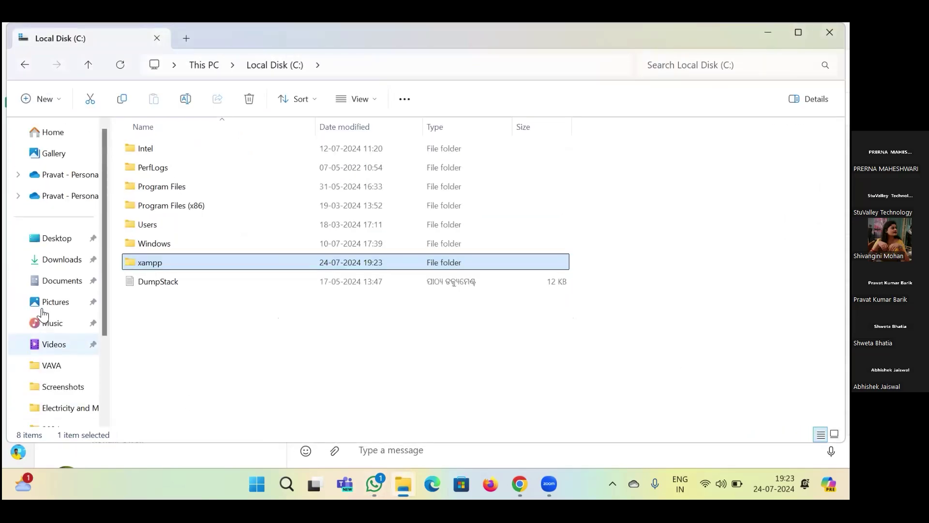
click(60, 258)
click(232, 194)
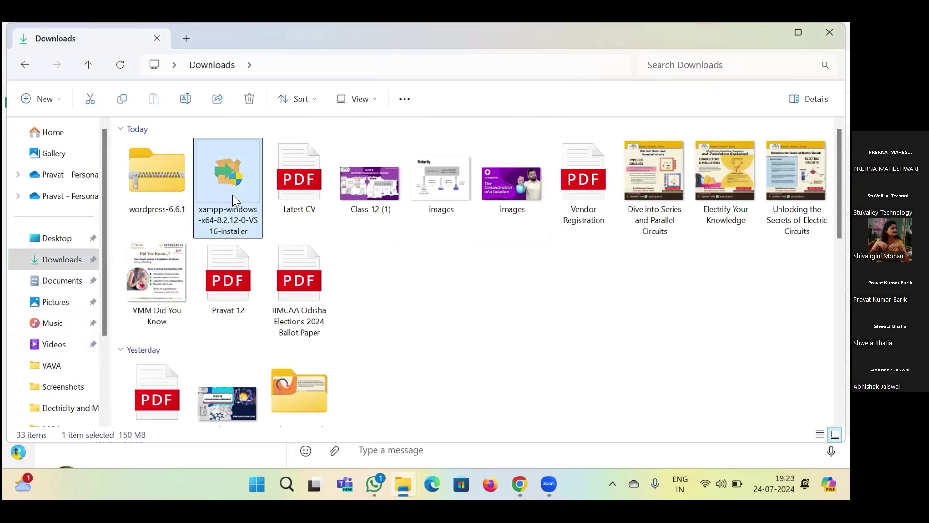
key(shift+Delete)
key(Return)
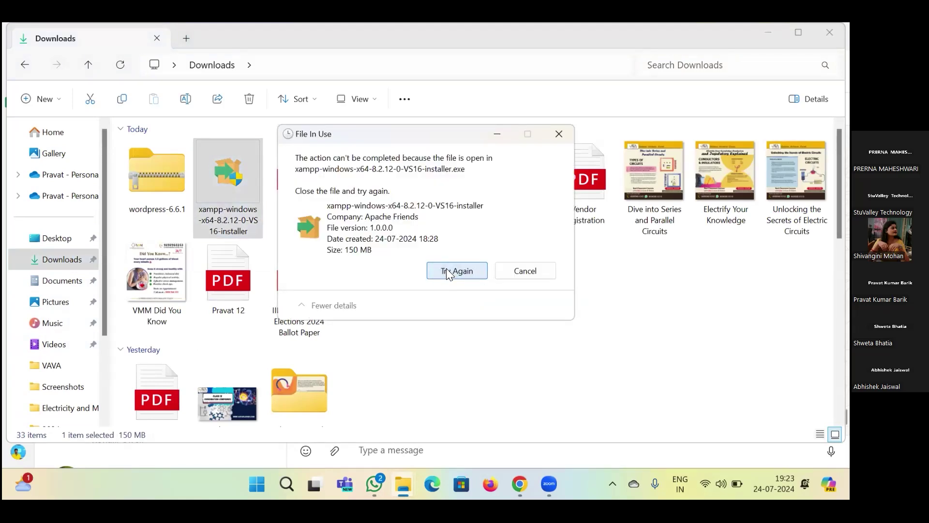
click(446, 269)
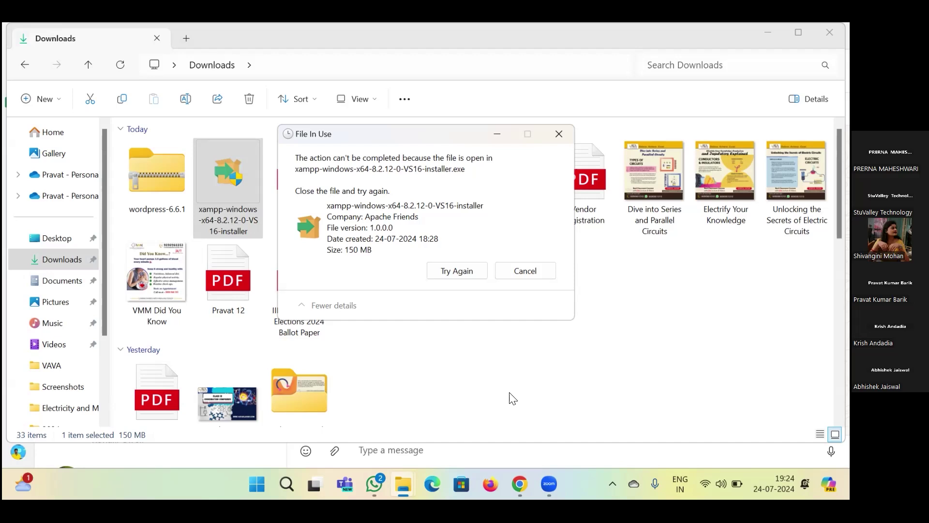
Switch to WhatsApp and review the shared WordPress and XAMPP PDF and video links in the Digital Marketing - Evening (S) group.
click(375, 484)
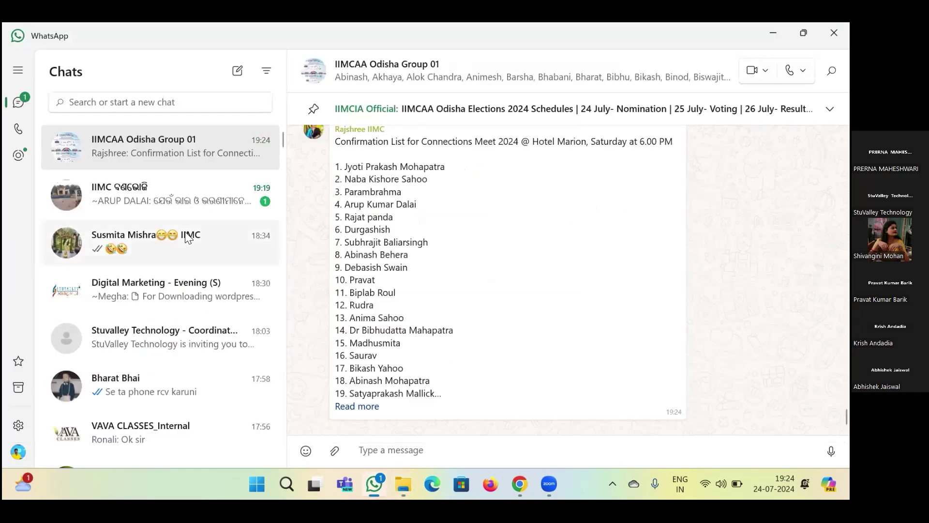
click(165, 283)
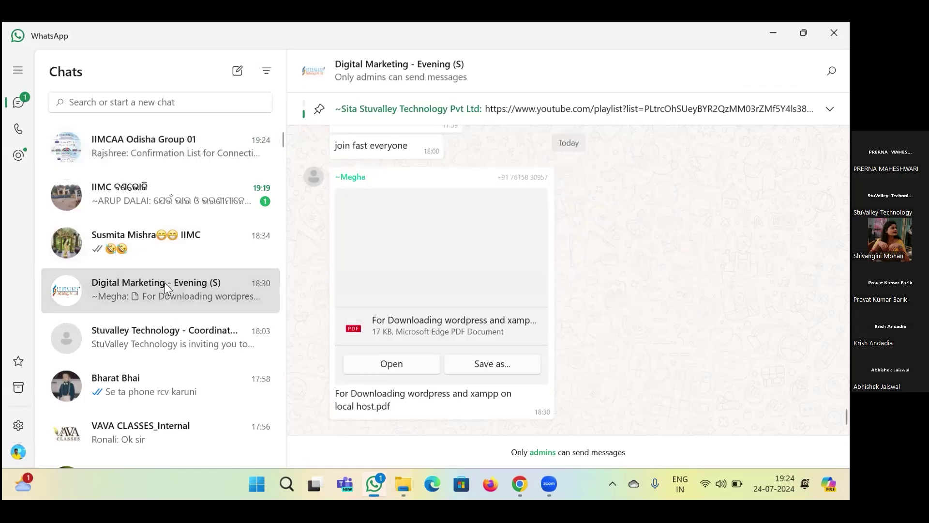
mouse_move(486, 292)
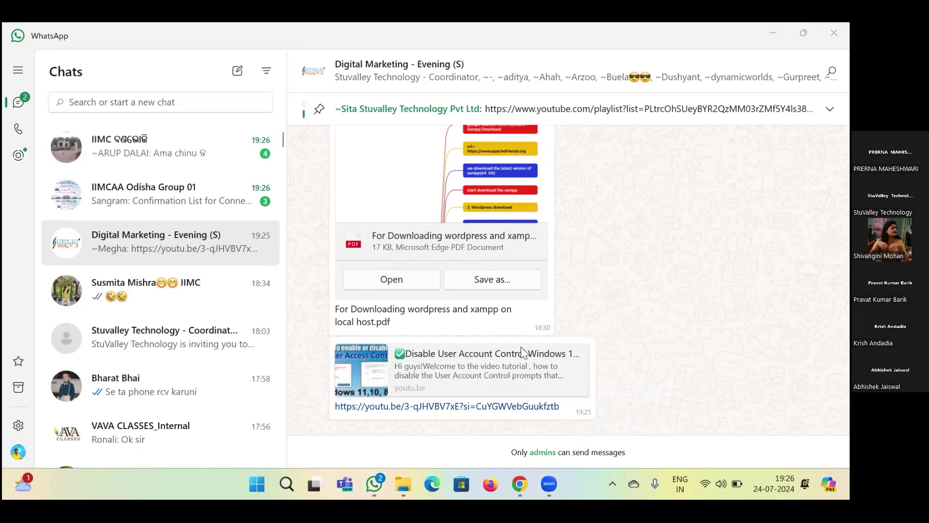
scroll(515, 306, up, 2)
scroll(514, 305, down, 2)
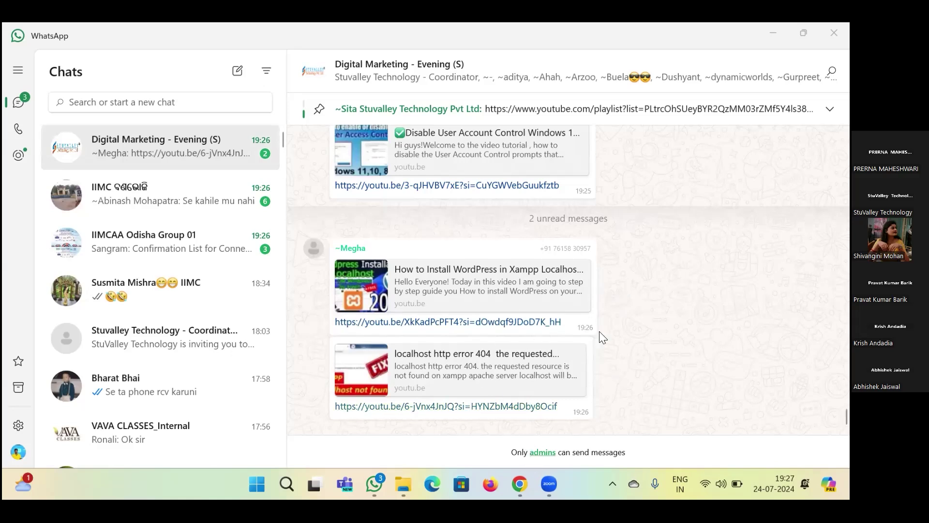
mouse_move(519, 483)
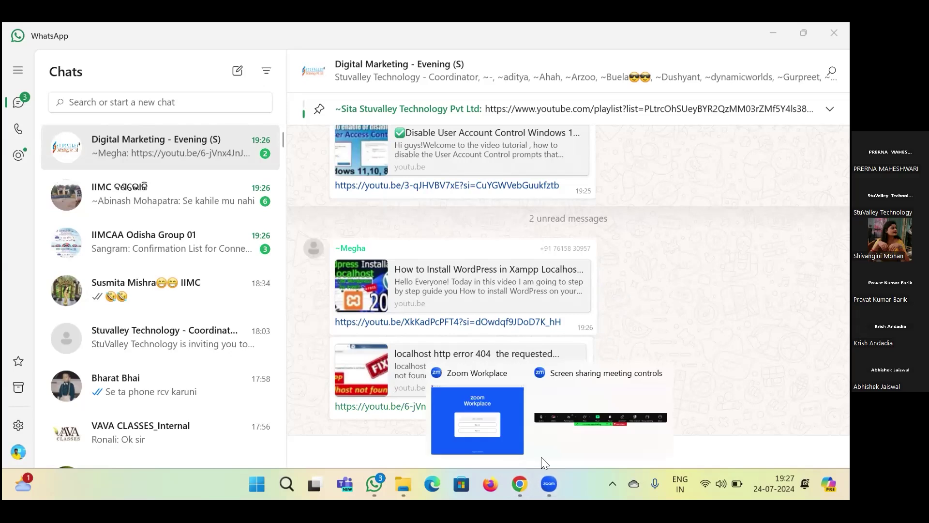
scroll(439, 203, up, 2)
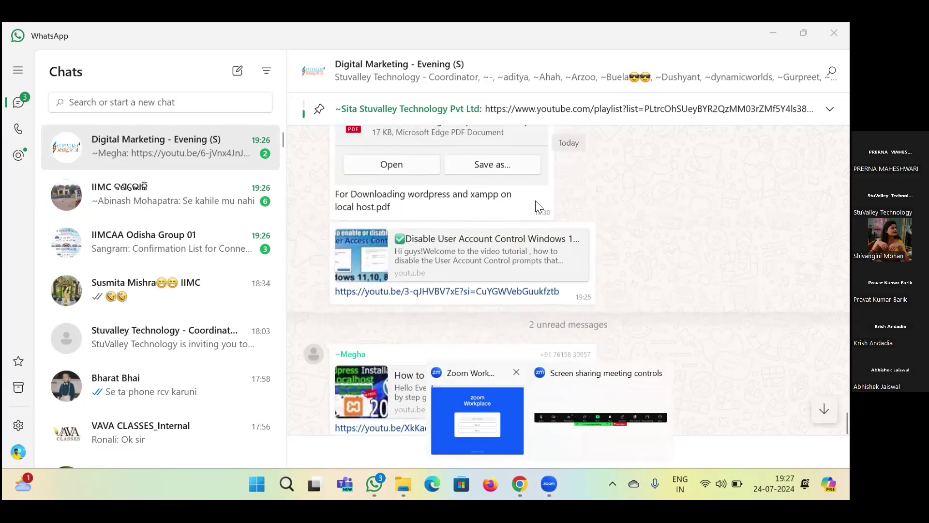
scroll(545, 199, up, 1)
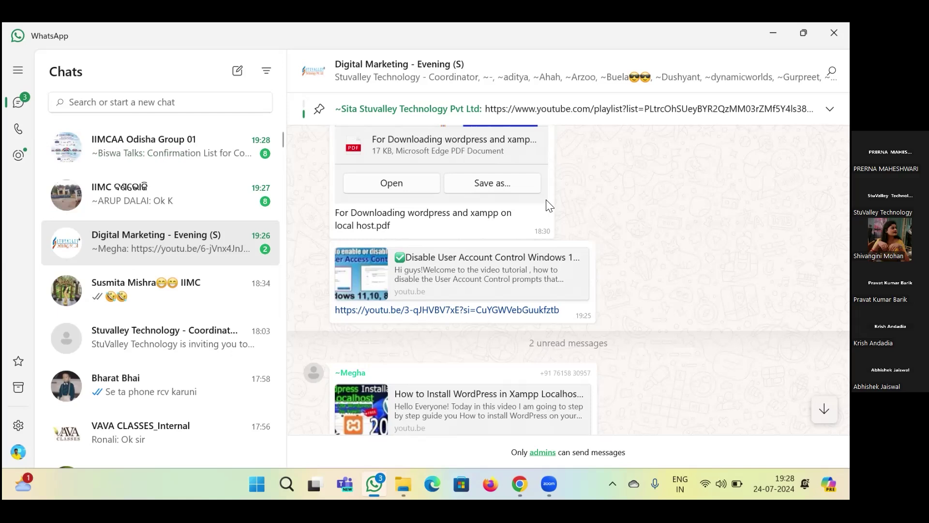
scroll(547, 201, down, 5)
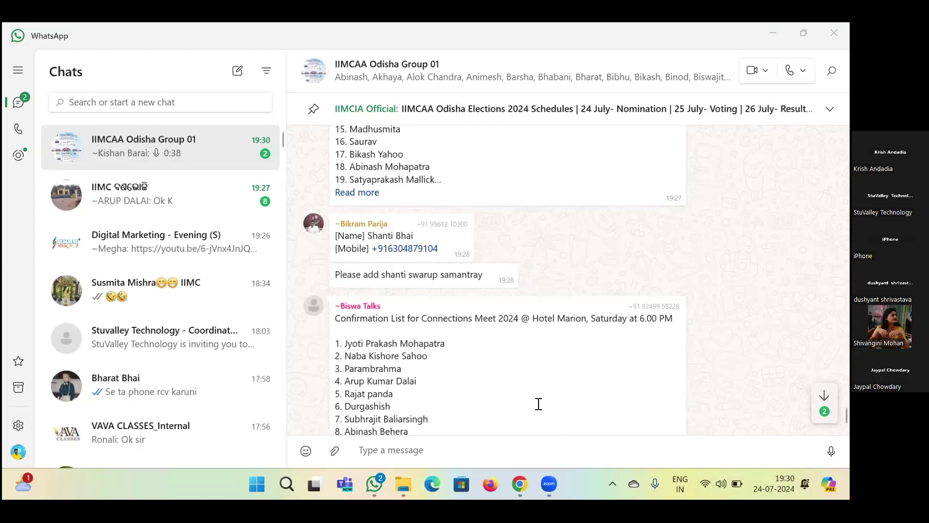
Reopen the Digital Marketing - Evening (S) group's latest shared links and bring up Zoom's screen sharing meeting controls.
click(148, 234)
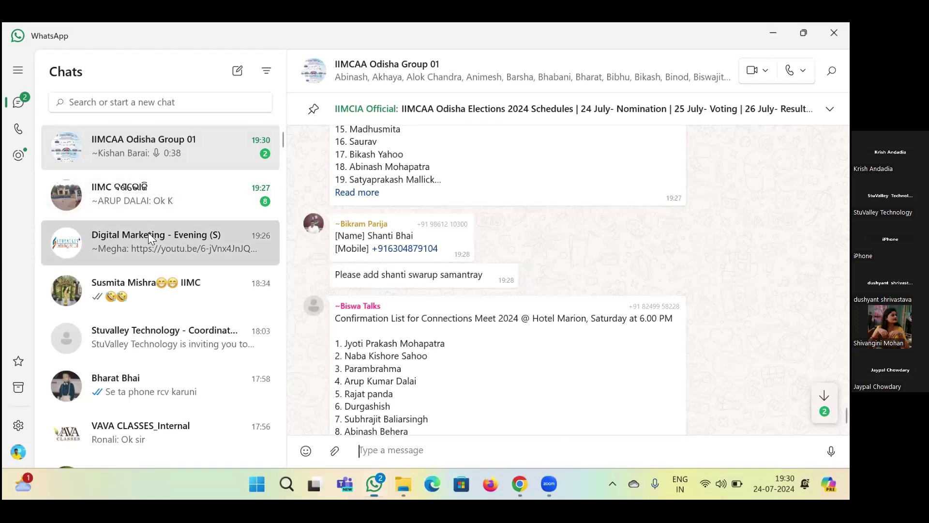
mouse_move(548, 484)
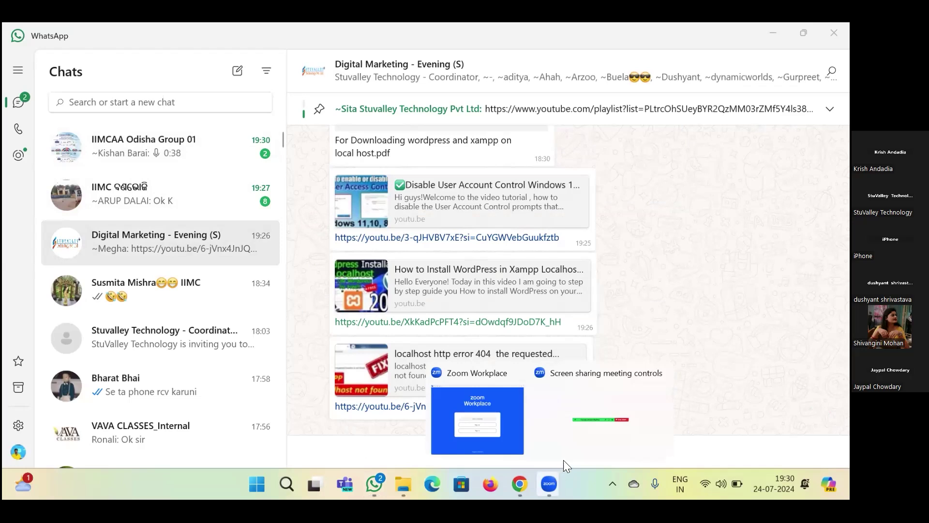
click(598, 410)
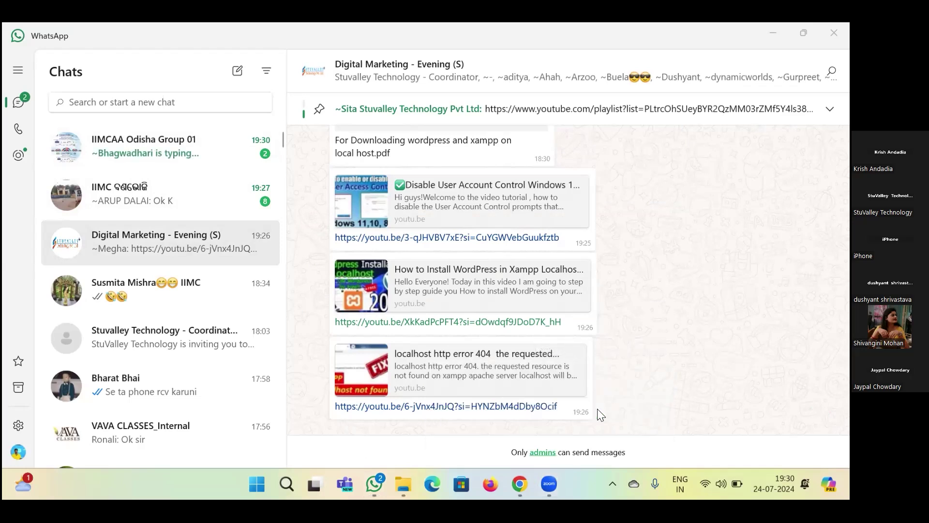